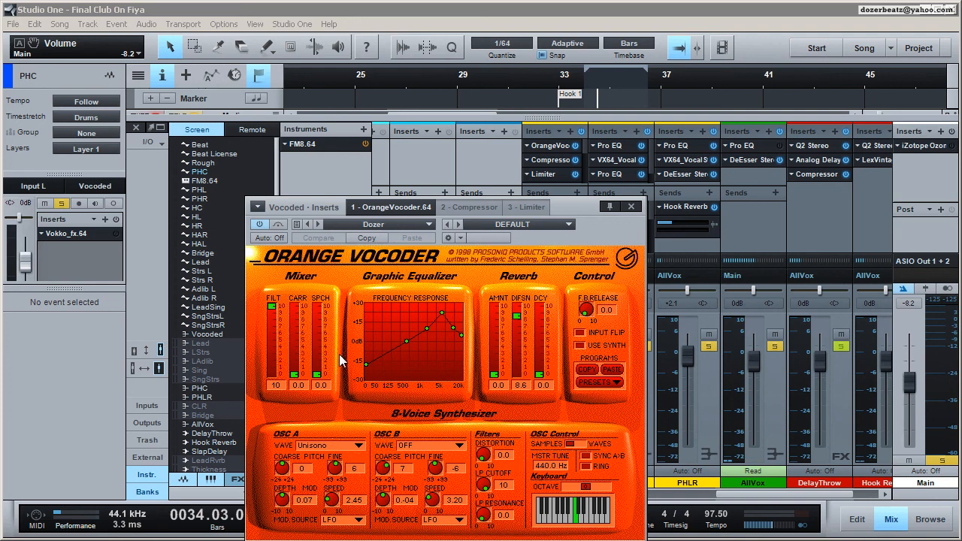
Audition the vocoder's Use Synth and Input Flip options, switching each back off and keeping the reverb amount at 0.0
left_click(578, 346)
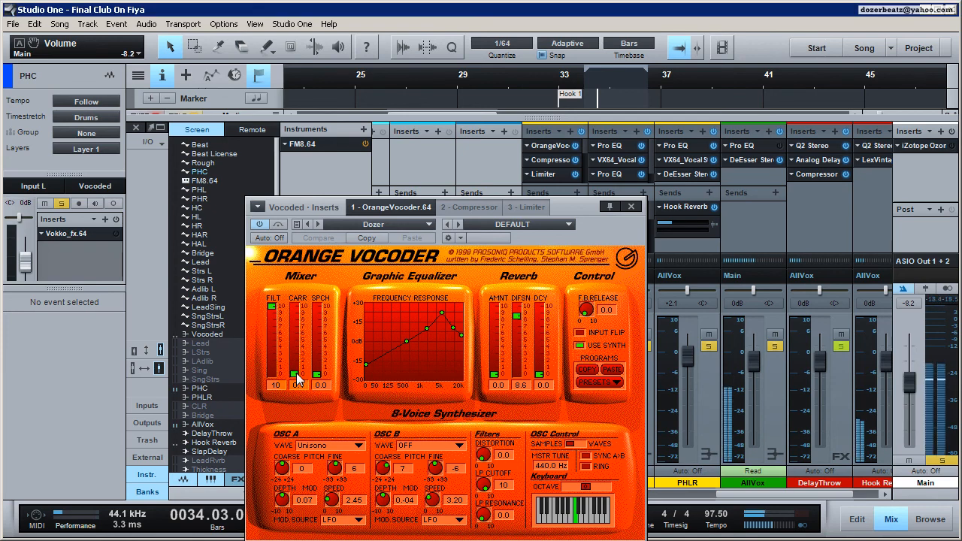
left_click(578, 346)
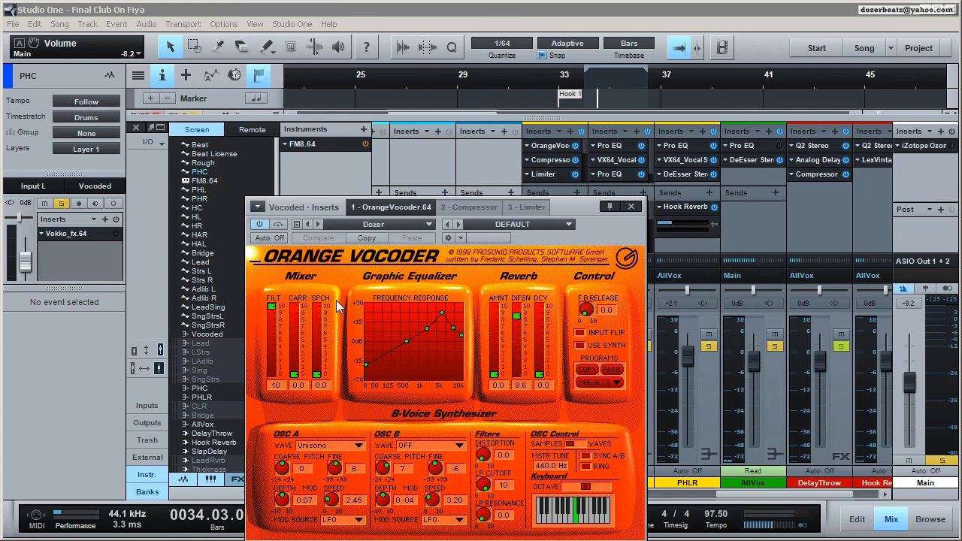
left_click(579, 332)
mouse_move(495, 376)
left_mouse_down()
mouse_move(494, 358)
mouse_move(497, 388)
left_mouse_up()
left_click(581, 333)
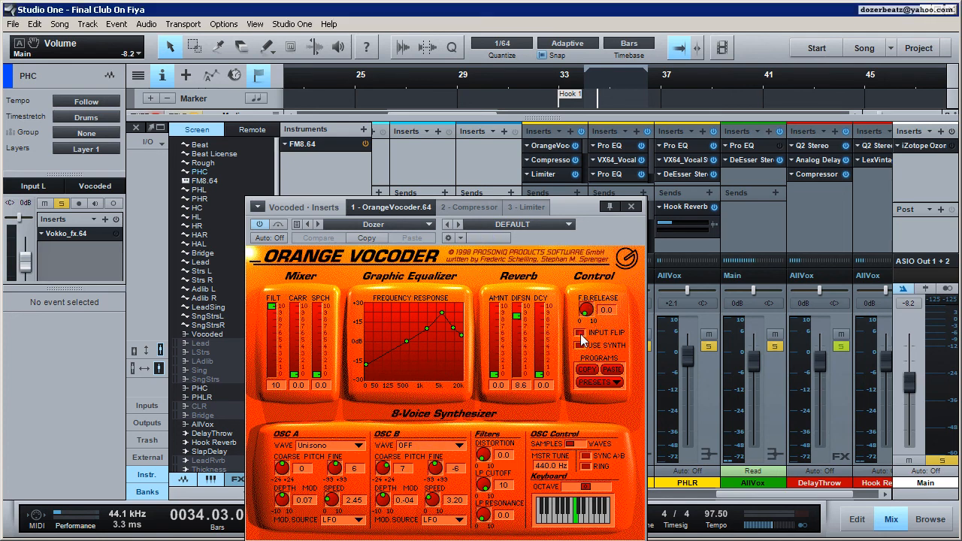
left_click(580, 333)
left_click(581, 333)
left_click(581, 334)
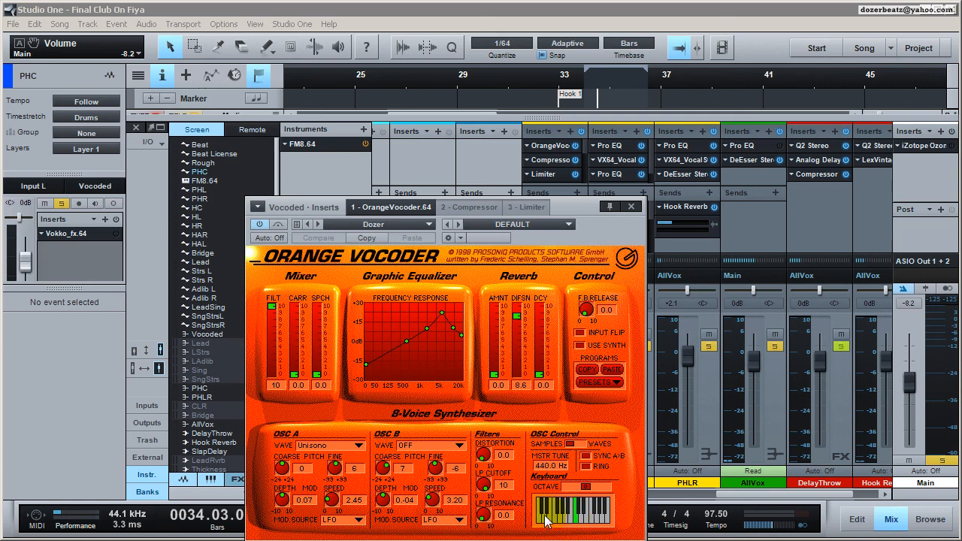
Enable the vocoder's built-in synth with a carrier level of 0.2 and toggle notes on its keyboard
left_click(580, 346)
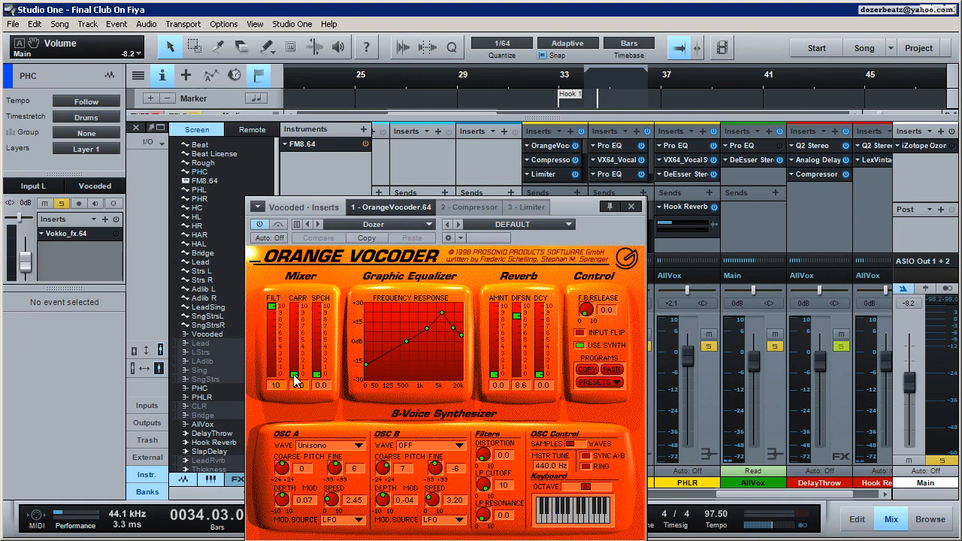
mouse_move(294, 374)
left_mouse_down()
mouse_move(296, 348)
mouse_move(297, 376)
left_mouse_up()
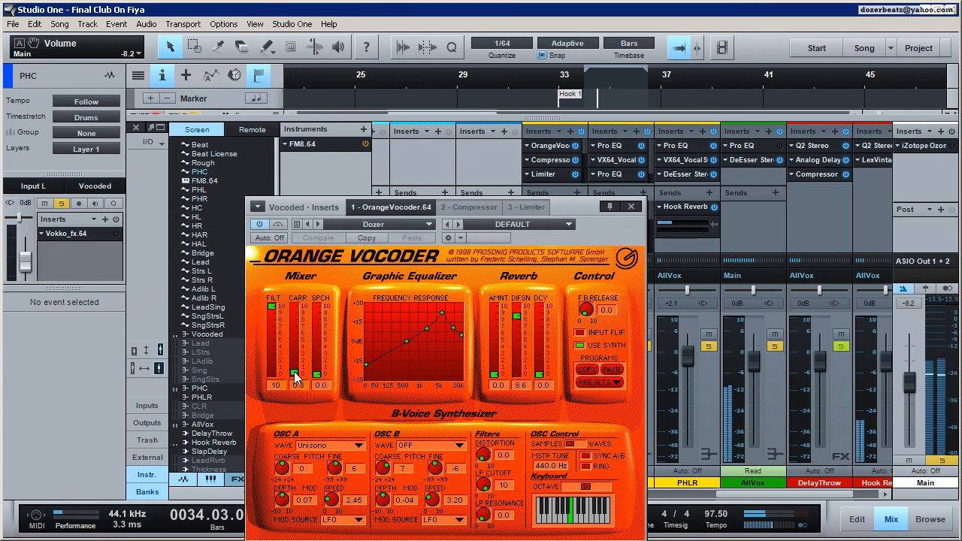
left_click(570, 525)
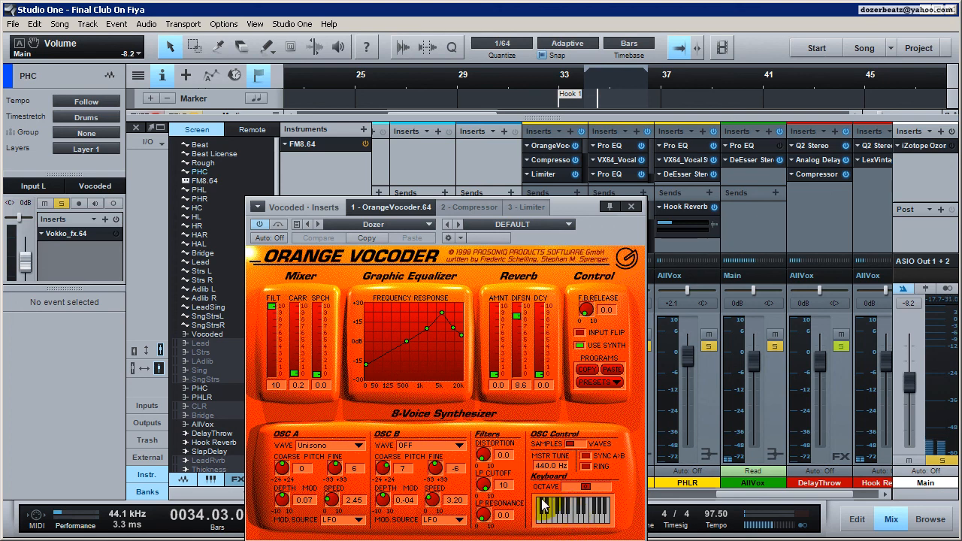
left_click(360, 448)
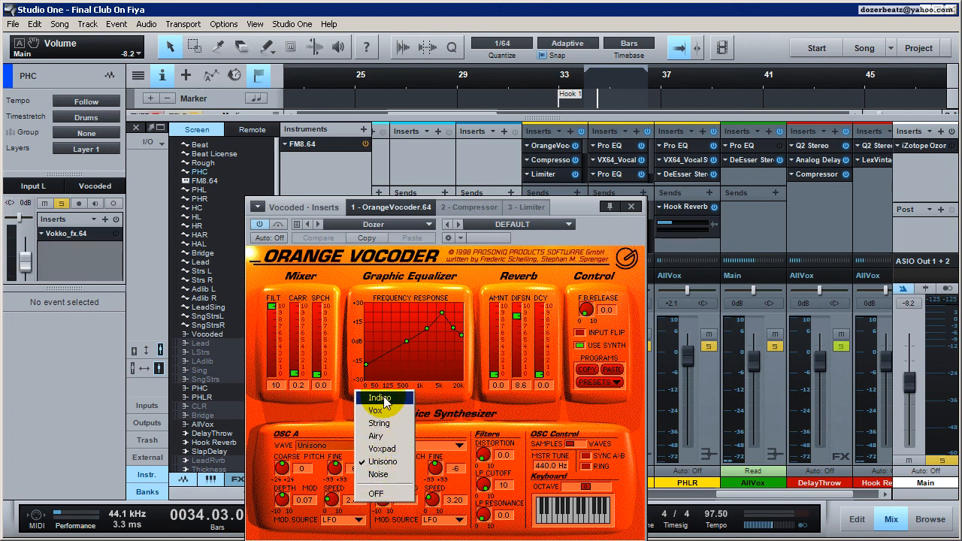
left_click(579, 527)
Audition the Indigo, Vox, String and Airy waves one after another on OSC A of the vocoder's synthesizer
left_click(361, 446)
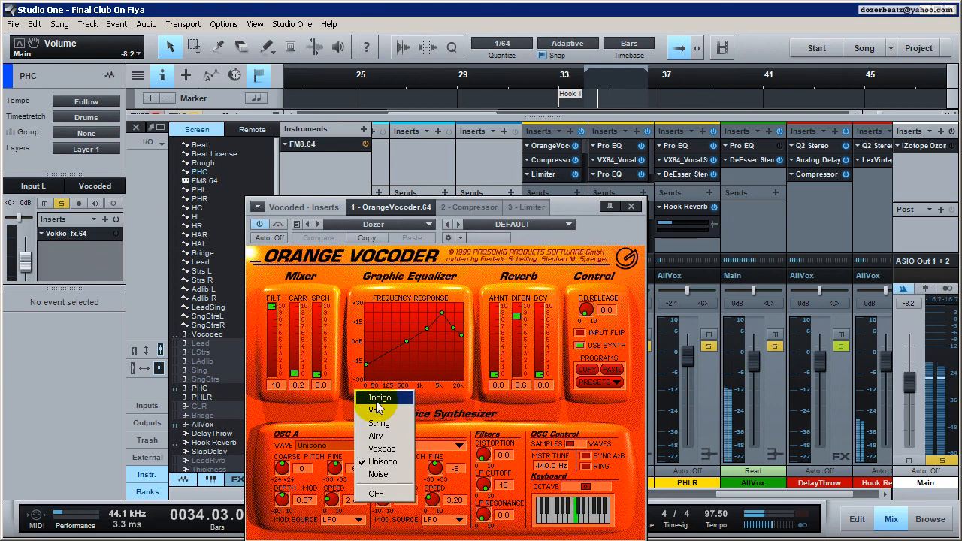
left_click(378, 399)
left_click(365, 452)
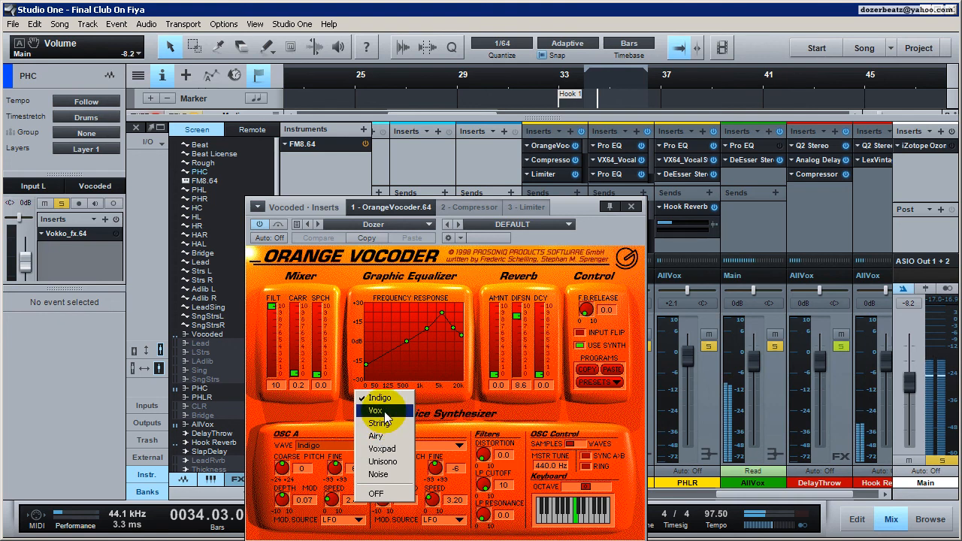
left_click(385, 412)
left_click(358, 452)
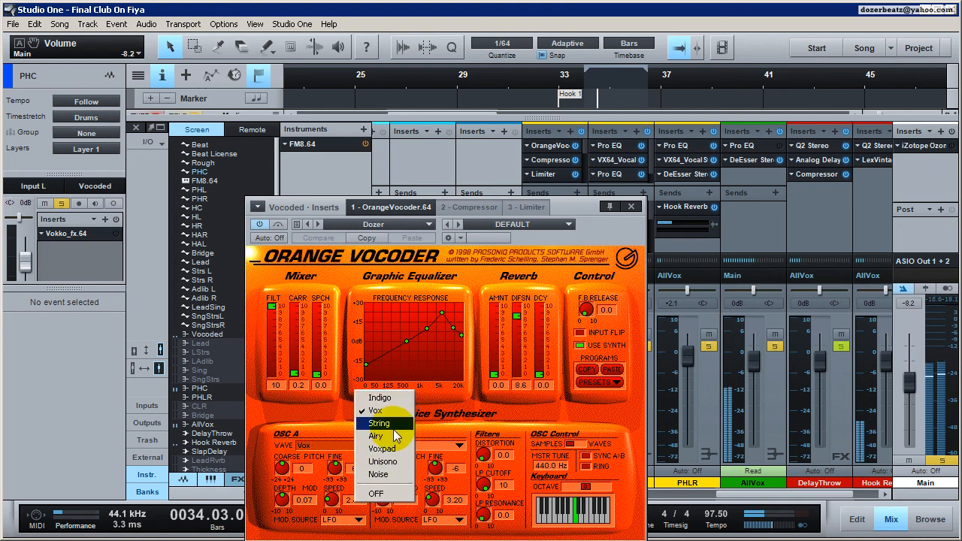
left_click(394, 428)
left_click(386, 448)
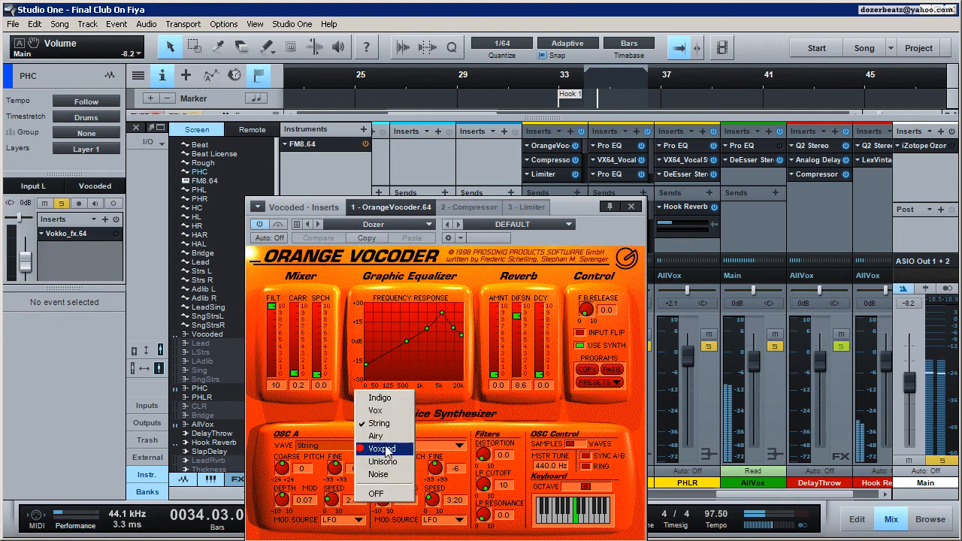
left_click(376, 436)
Audition the Voxpad, Unisono and Noise waves one after another on OSC A
left_click(363, 447)
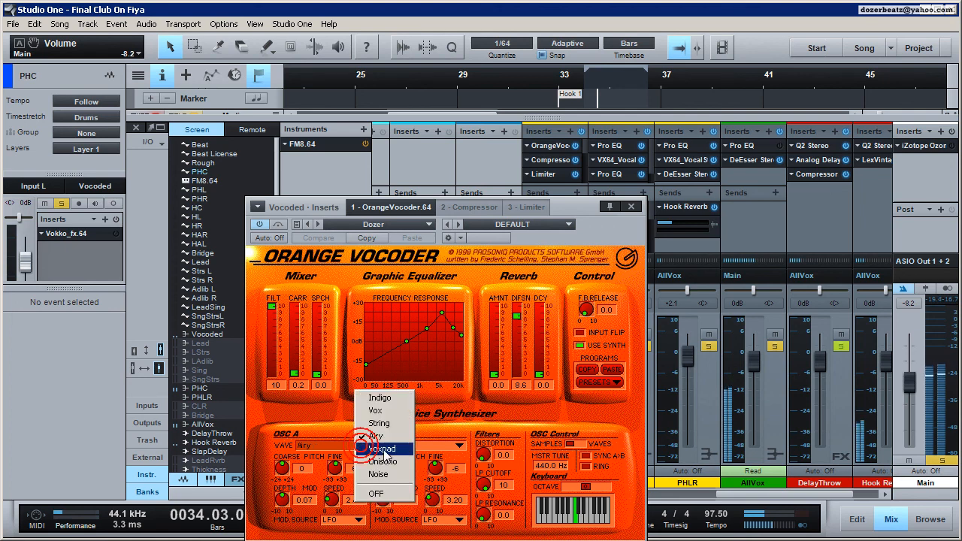
left_click(383, 449)
left_click(376, 451)
left_click(382, 461)
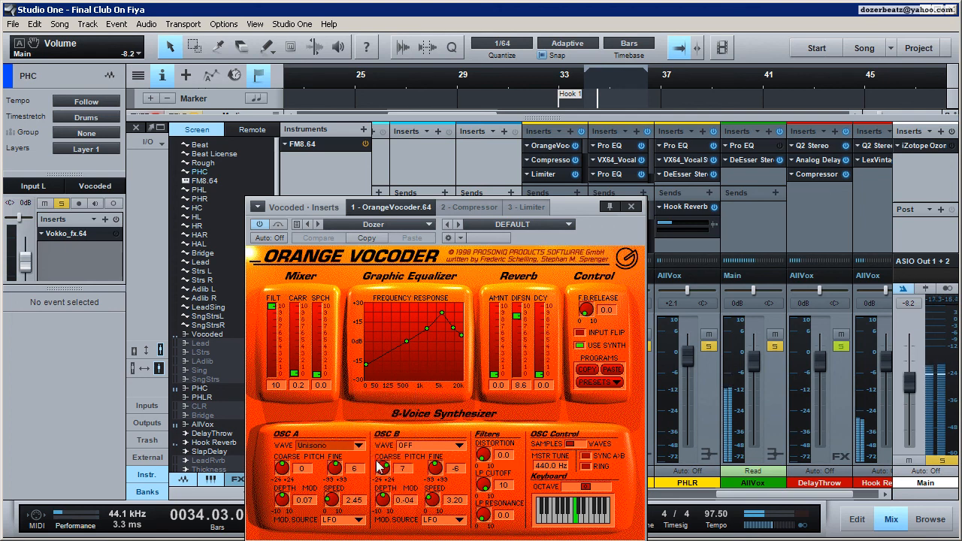
left_click(361, 450)
left_click(366, 482)
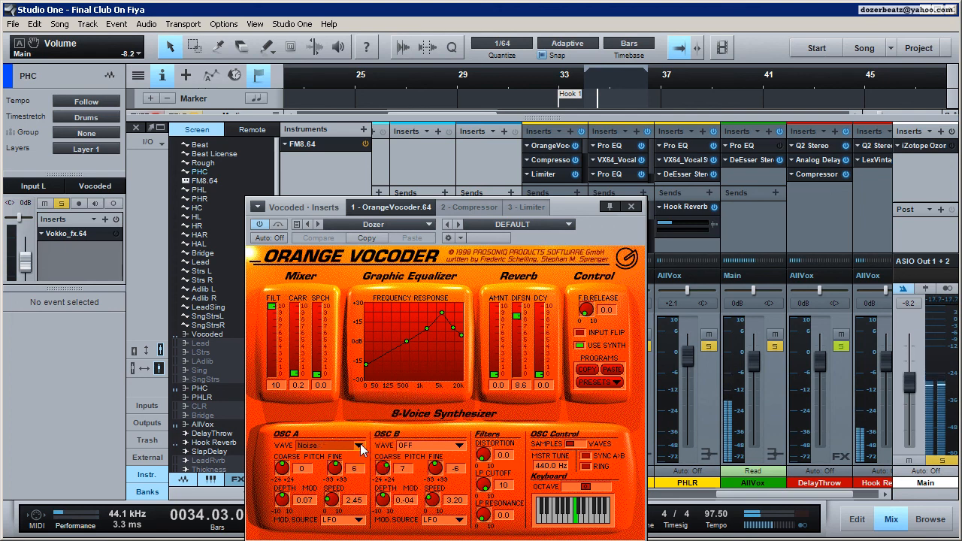
Set OSC A's wave to OFF, compare it with Vox, and return the wave to OFF
left_click(361, 450)
left_click(376, 498)
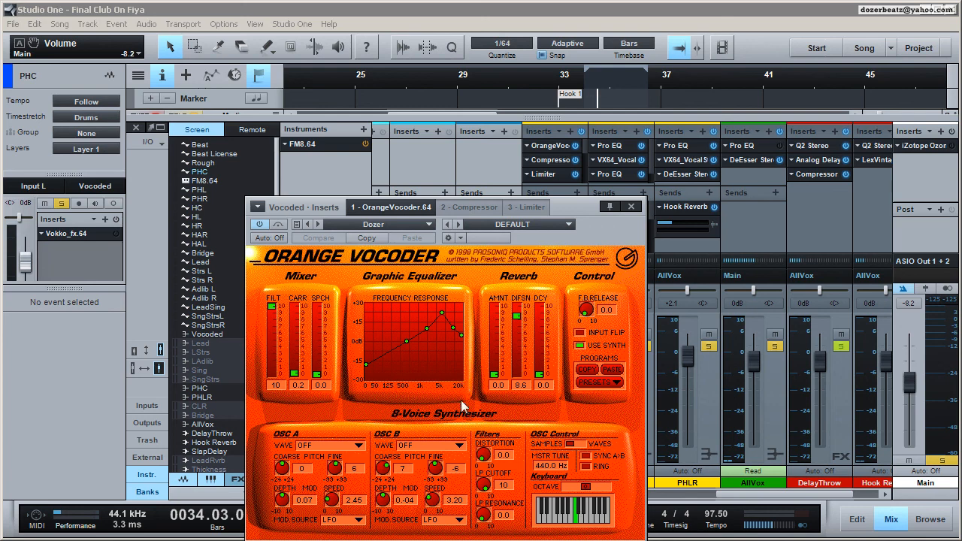
left_click(359, 447)
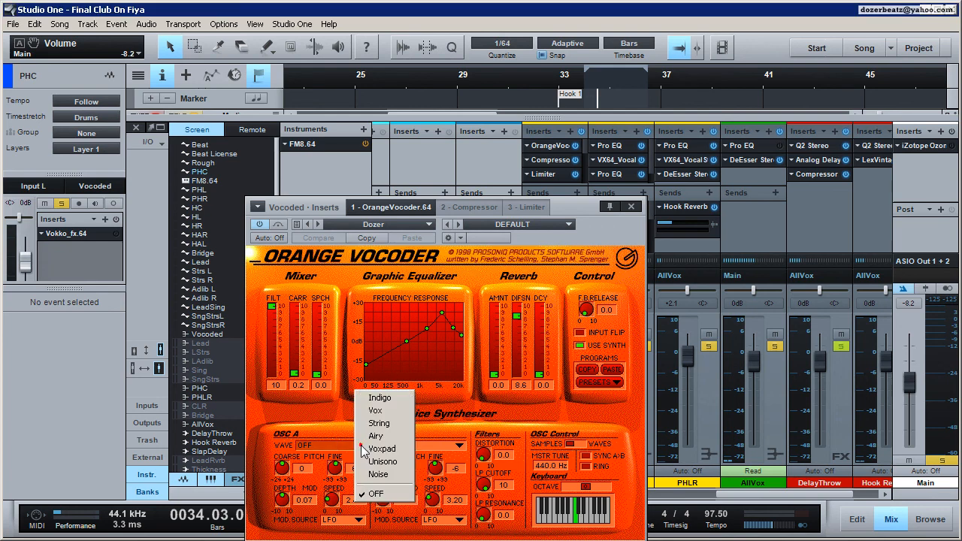
left_click(380, 415)
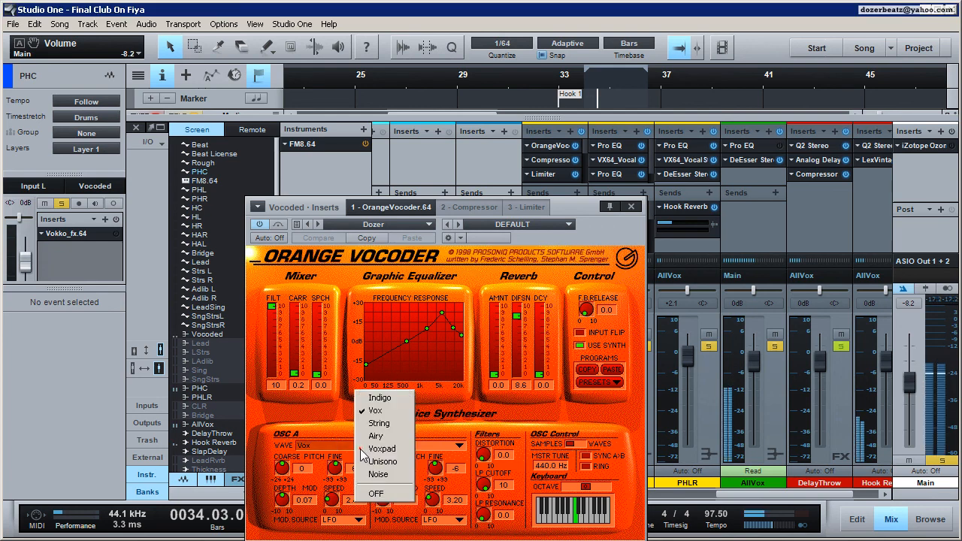
left_click(363, 448)
left_click(376, 494)
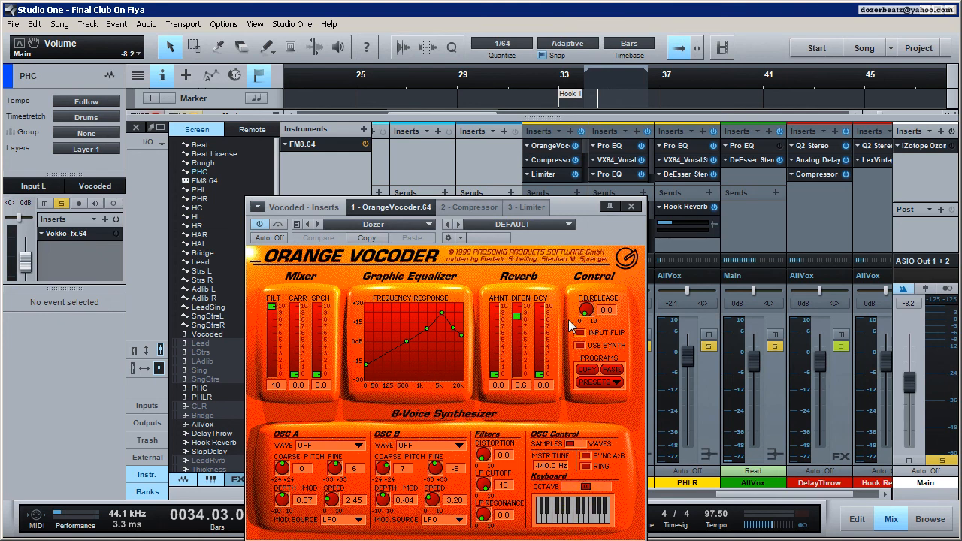
Close the Orange Vocoder plug-in window of the Vocoded bus
left_click(622, 244)
left_click(632, 207)
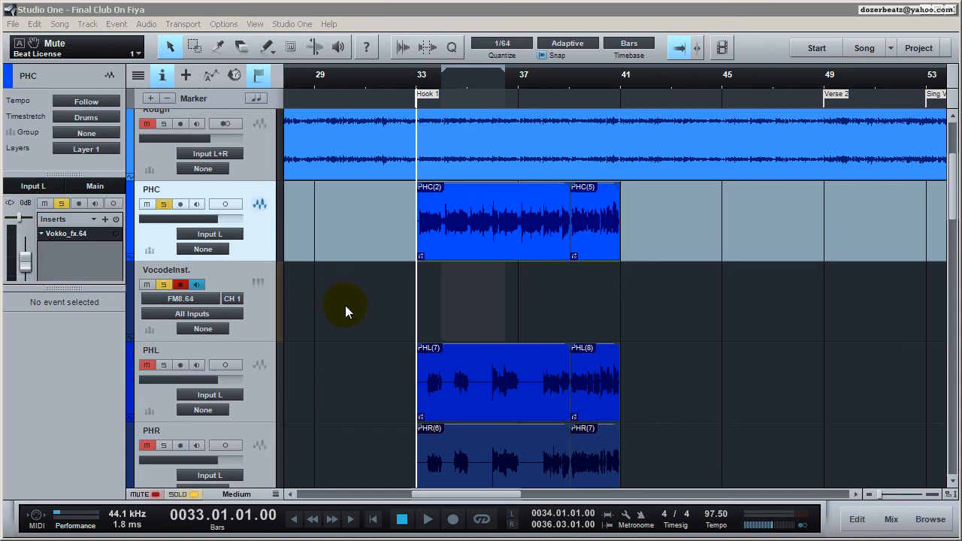
View the PHC track's output routing choices without changing them, and select the VocodeInst. track
left_click(98, 186)
left_click(271, 242)
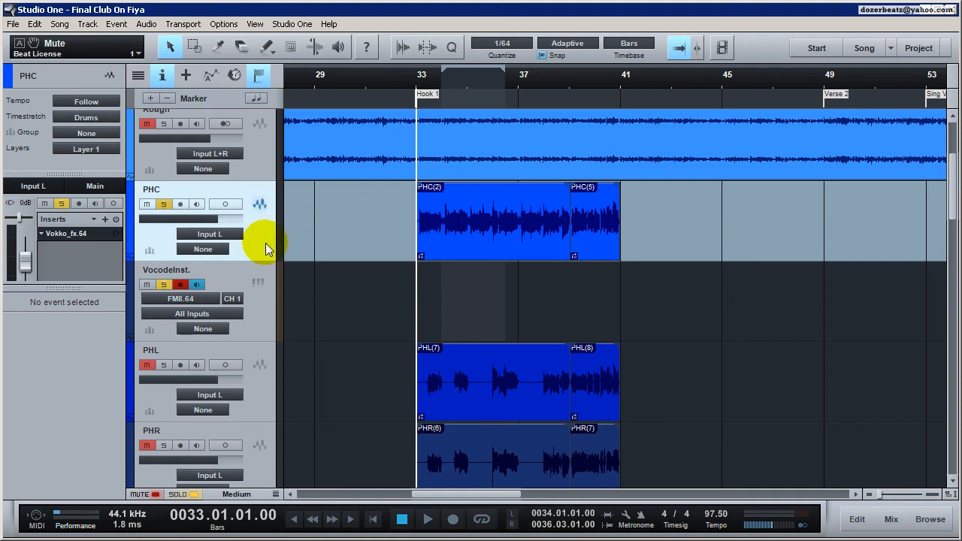
left_click(197, 284)
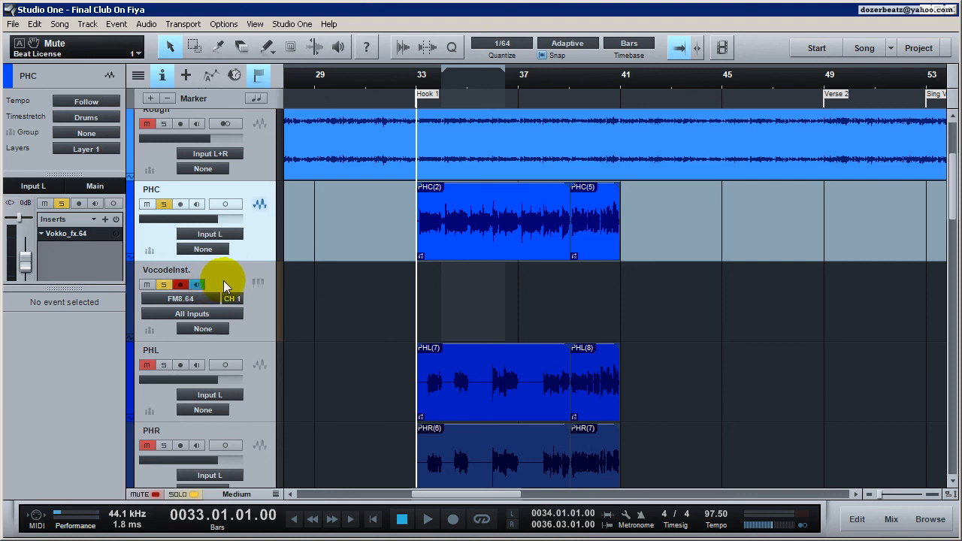
left_click(224, 282)
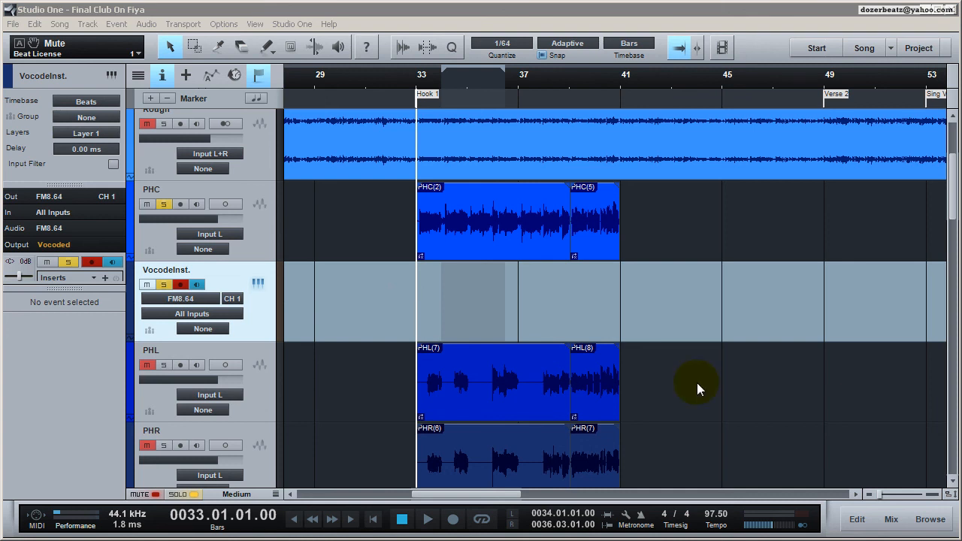
Switch the selection back and forth between the PHC and VocodeInst. tracks to compare their input and output routing
left_click(258, 247)
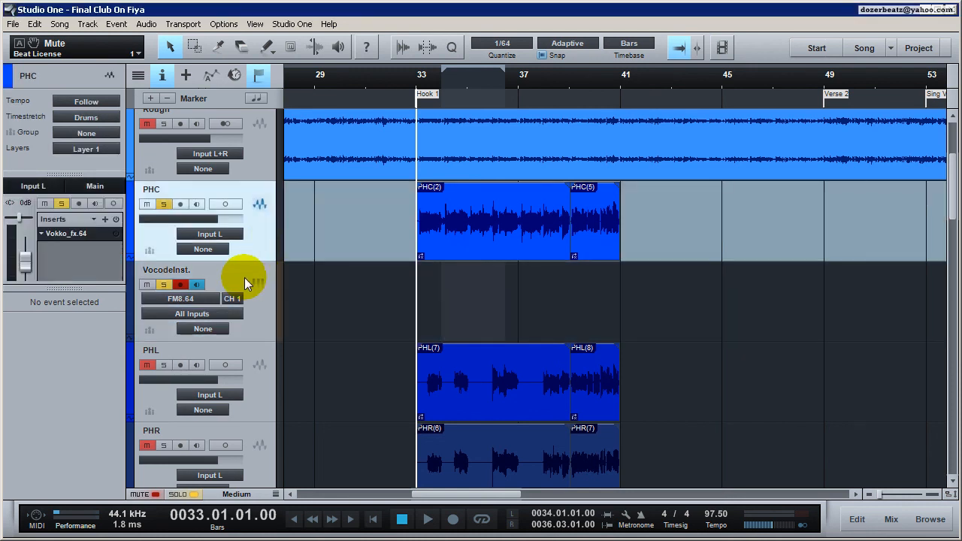
left_click(244, 278)
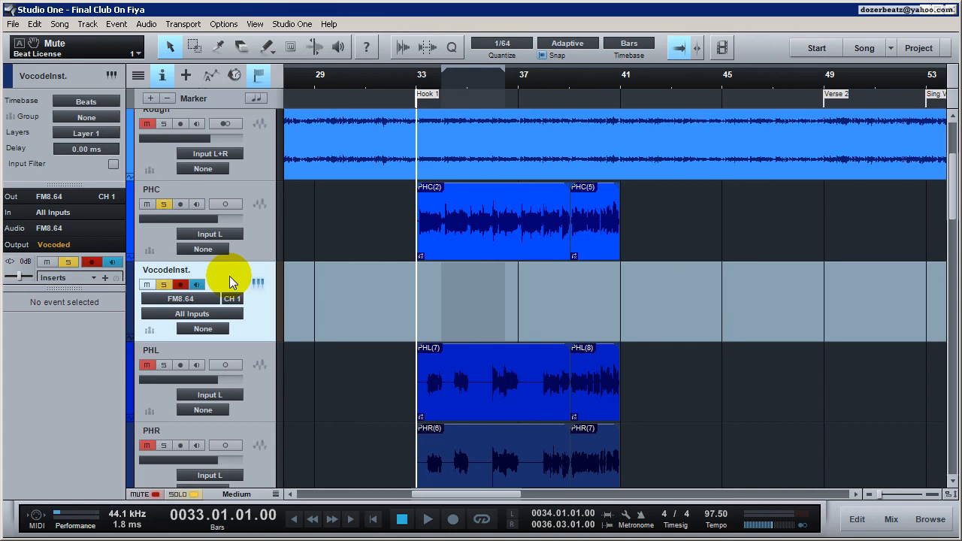
key("Up")
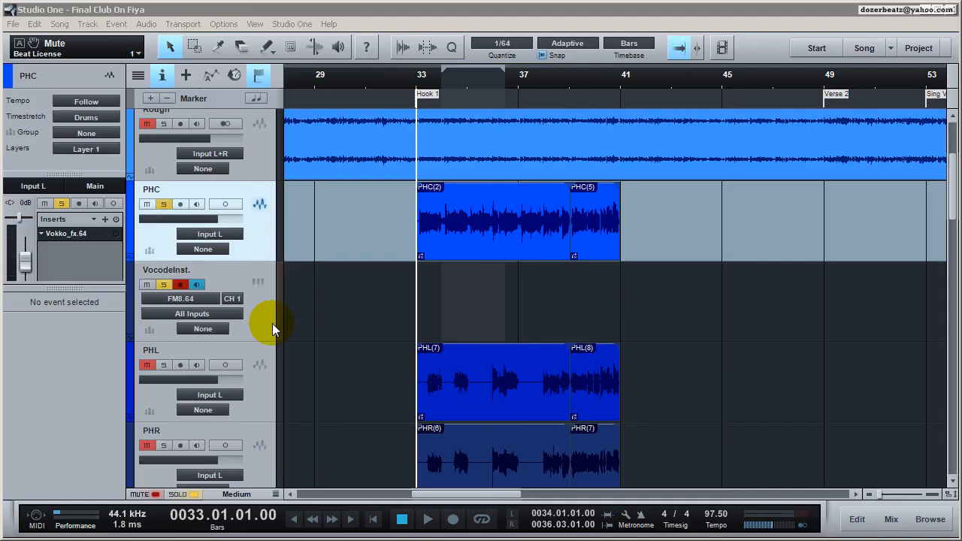
key("Down")
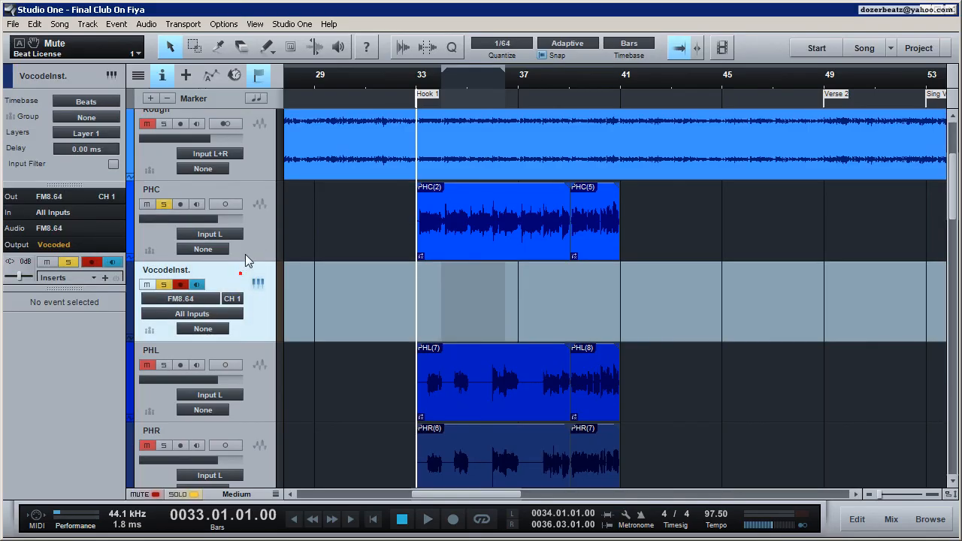
key("Up")
key("Down")
left_click(254, 239)
left_click(247, 274)
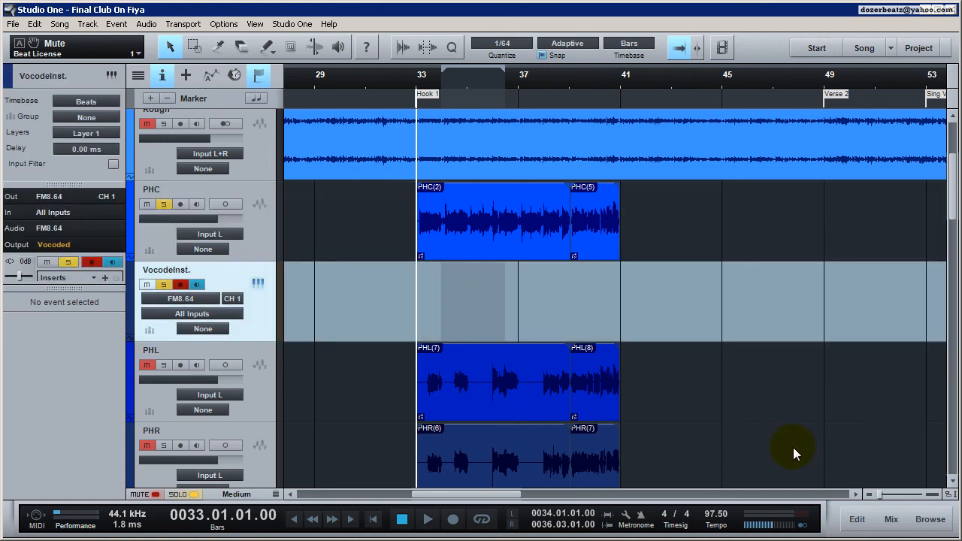
Show the mixer, select the Vocoded bus channel to inspect it, and hide the mixer again
left_click(894, 522)
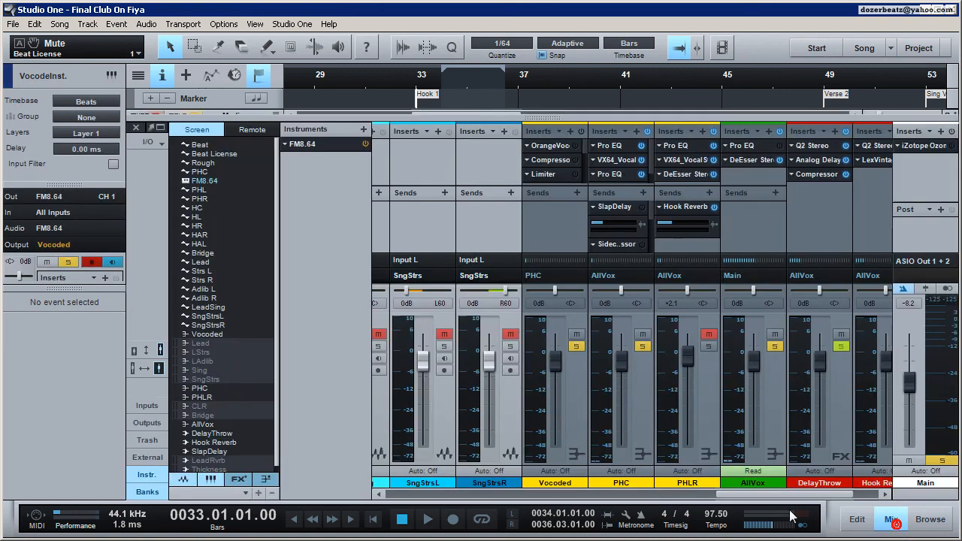
left_click(573, 438)
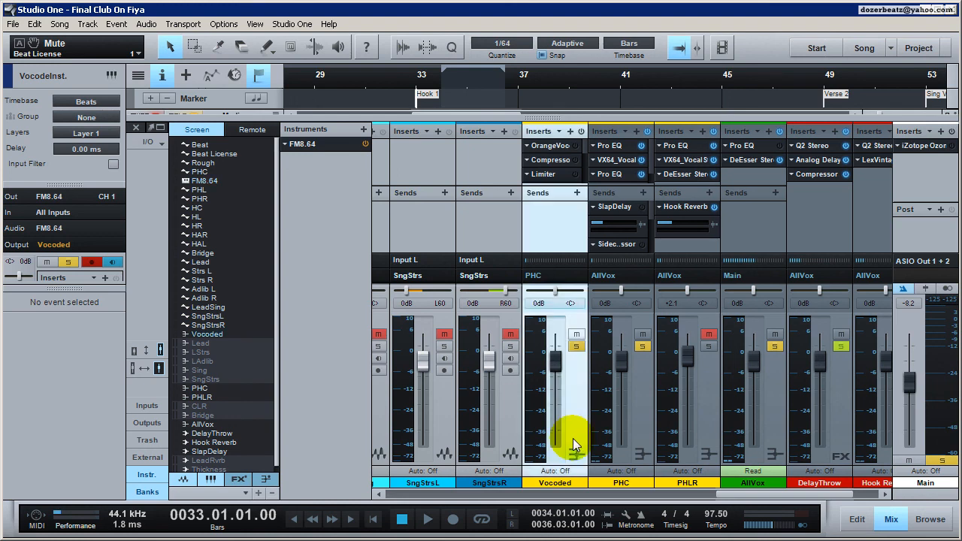
left_click(892, 526)
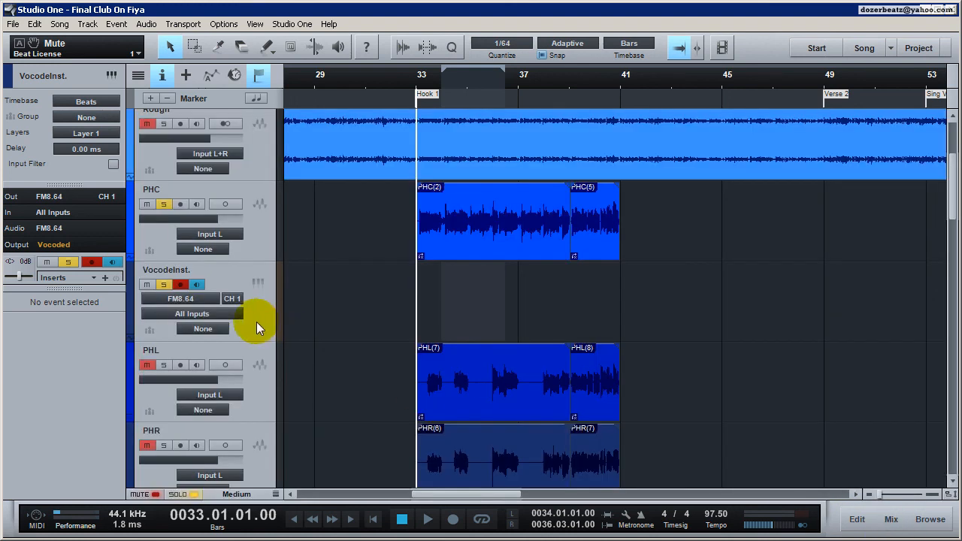
Select the VocodeInst. track and route its output to the Vocoded bus
left_click(253, 242)
left_click(229, 283)
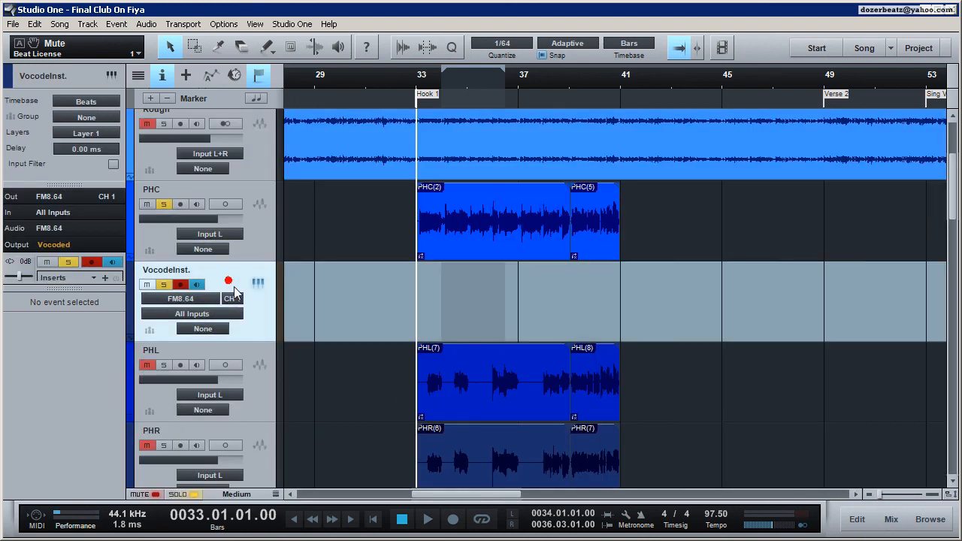
left_click(52, 247)
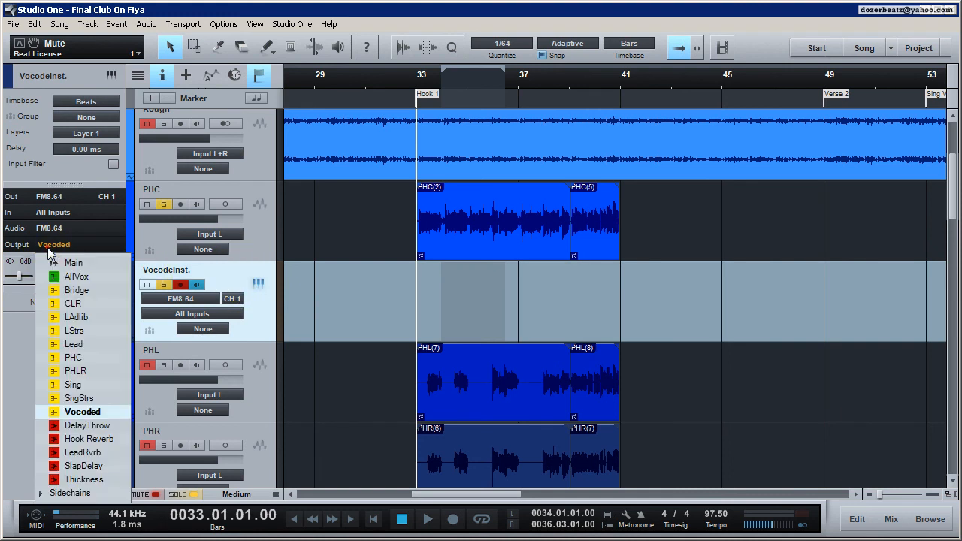
left_click(83, 413)
Select the PHC vocal track and route its output to the Vocoded bus
left_click(243, 255)
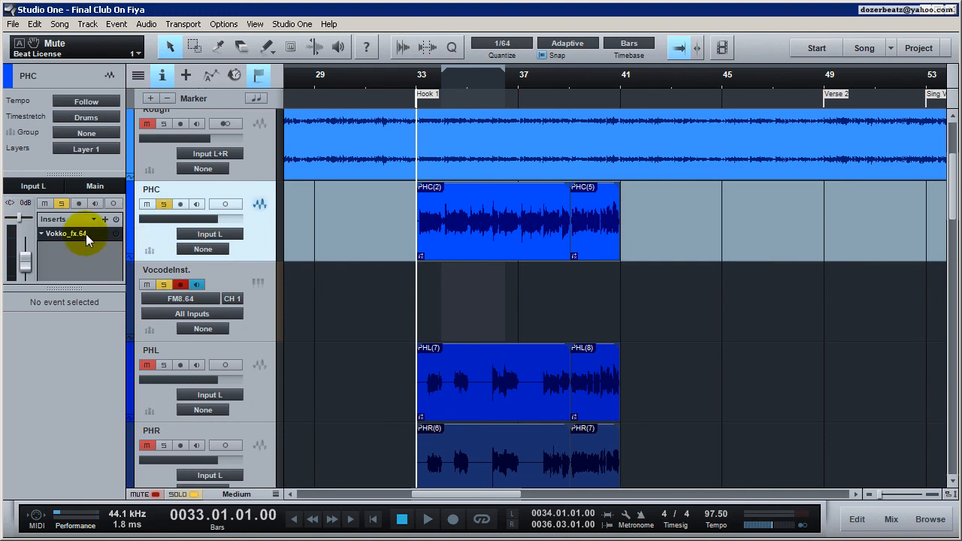
left_click(95, 188)
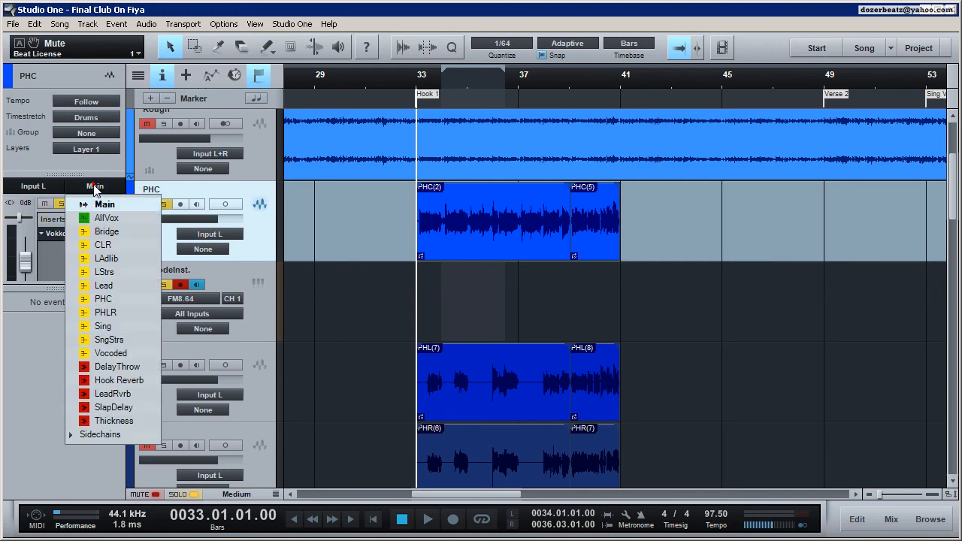
left_click(108, 354)
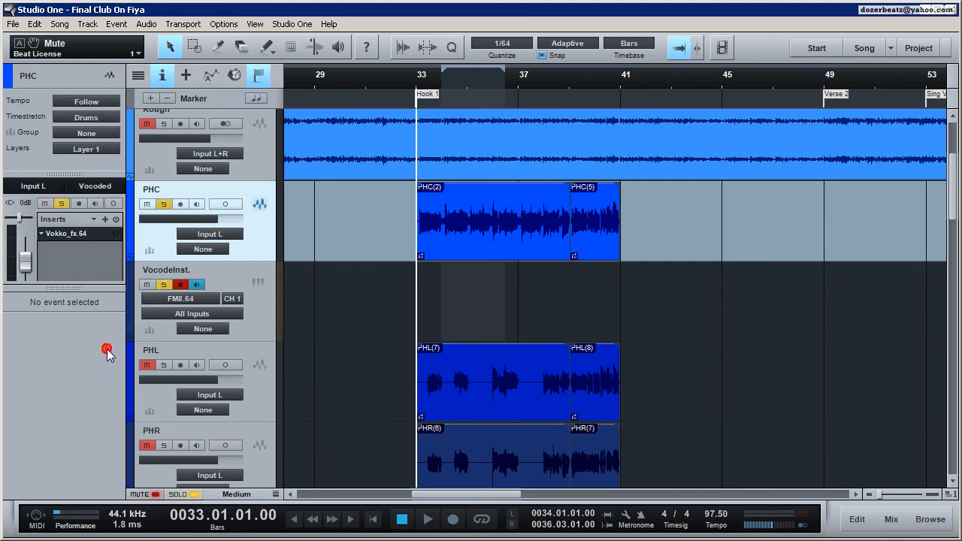
Inspect the Orange Vocoder insert on the Vocoded bus channel in the mixer, then close the plug-in and hide the mixer
left_click(891, 519)
left_click(570, 438)
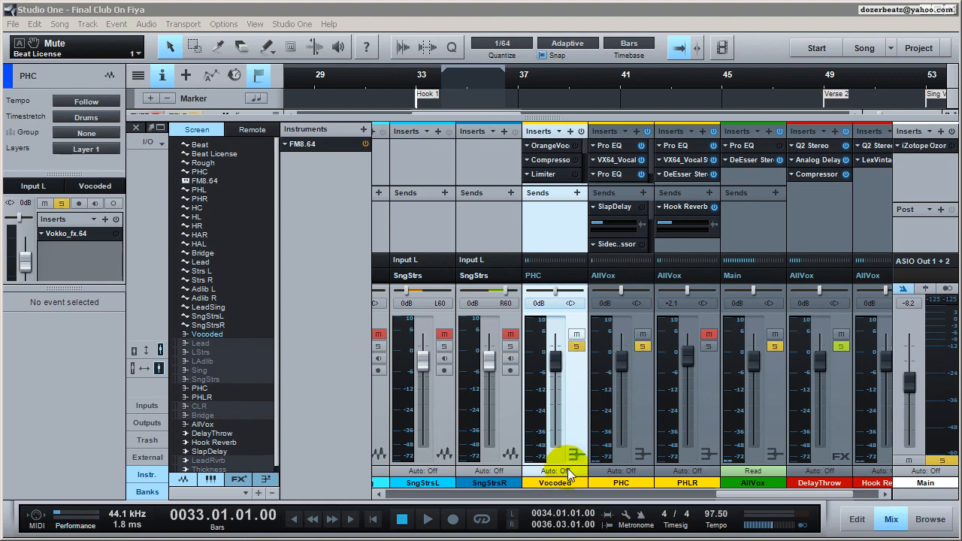
left_click(554, 146)
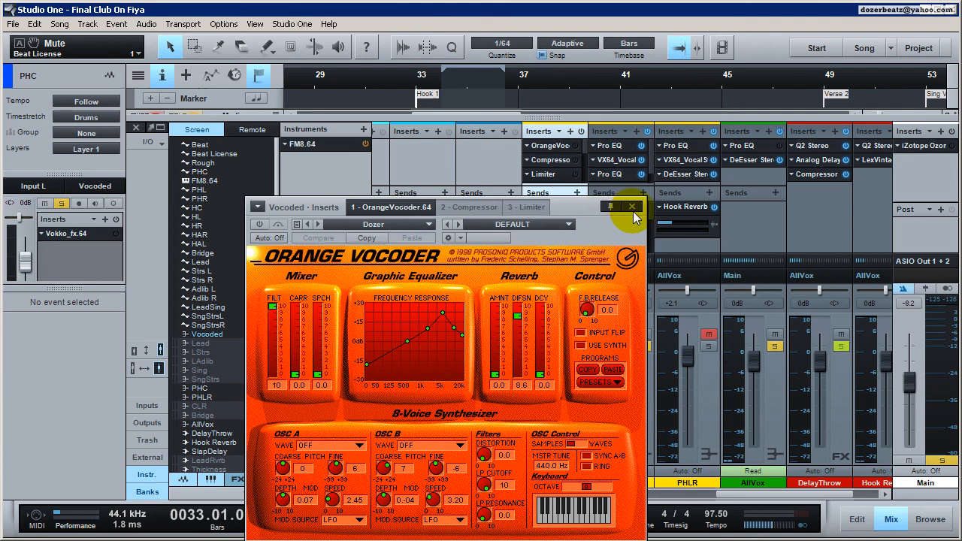
left_click(632, 207)
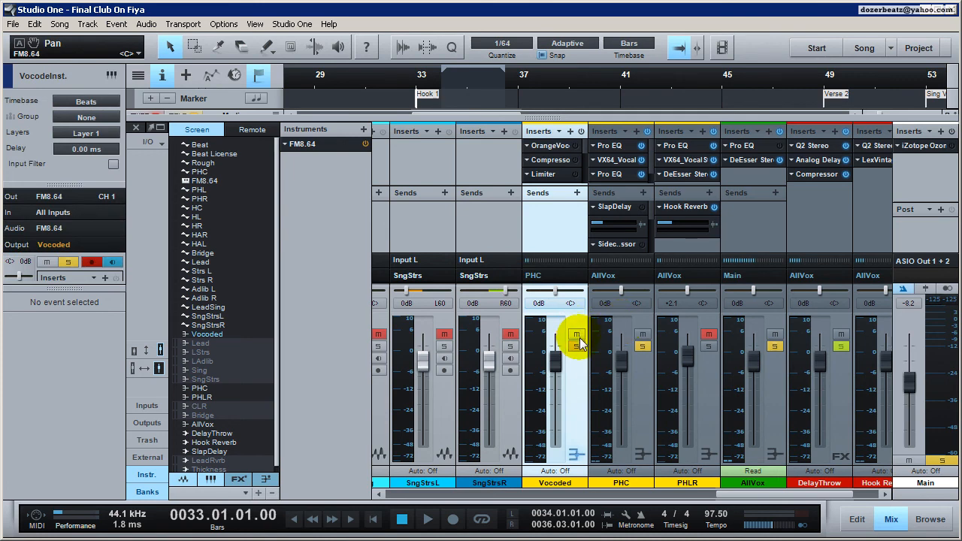
left_click(891, 523)
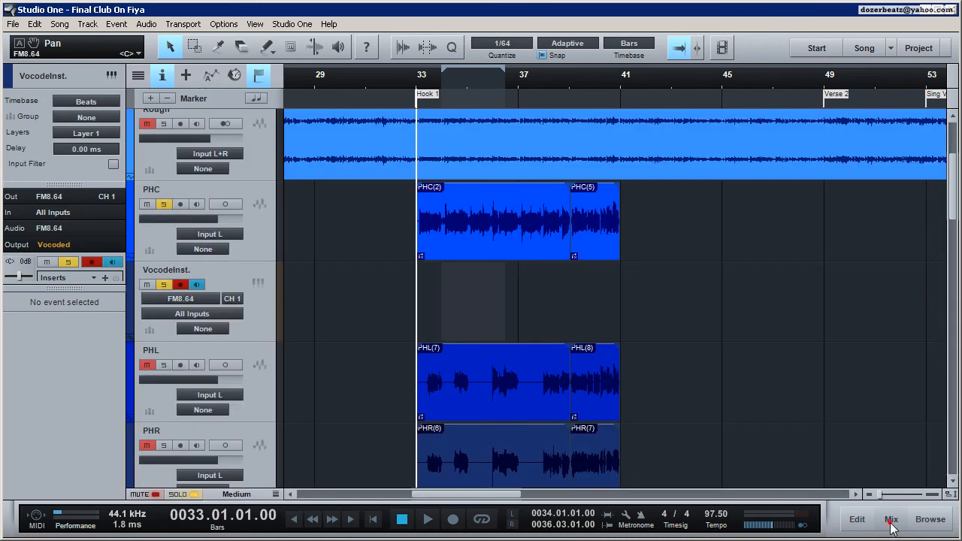
Check the output routing of the PHC and VocodeInst. tracks and view the Vocoded bus's inserts in the mixer
left_click(248, 256)
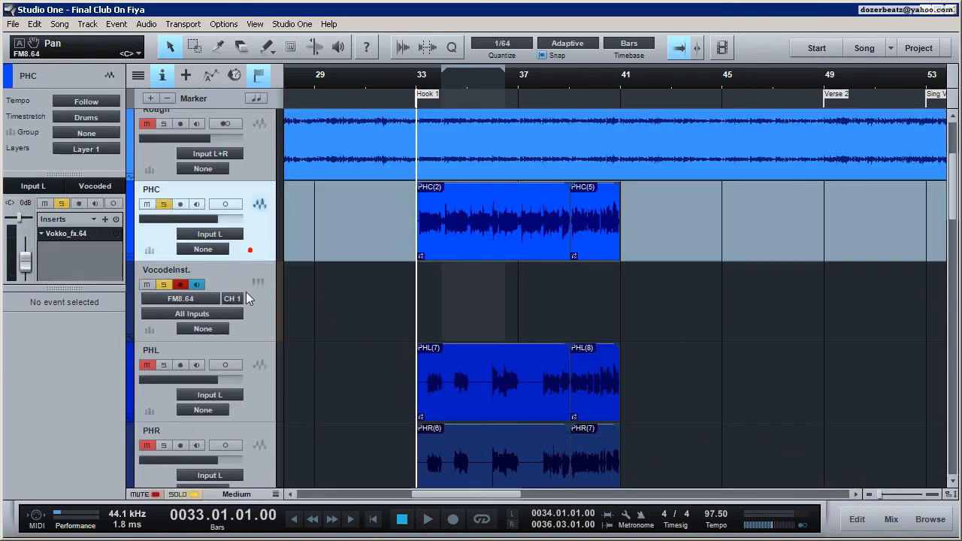
left_click(255, 332)
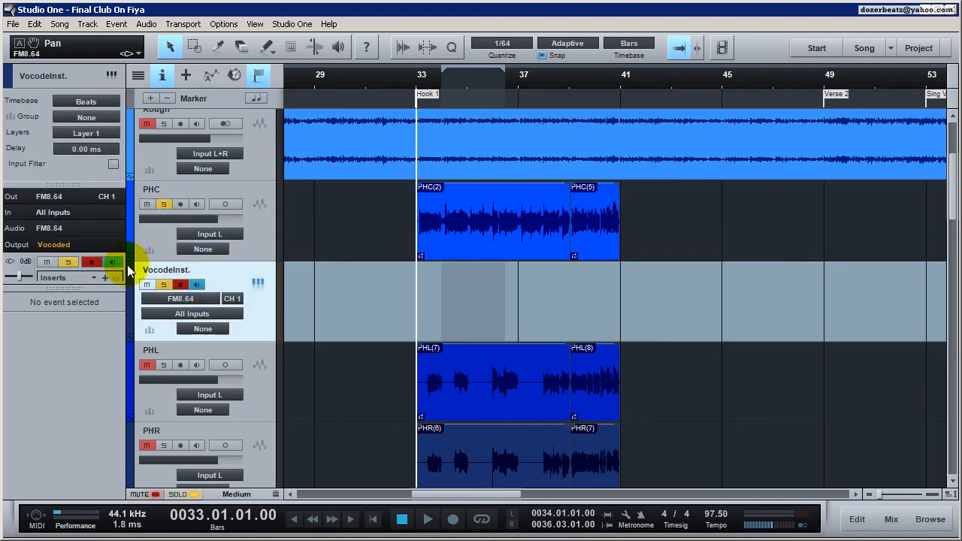
left_click(891, 519)
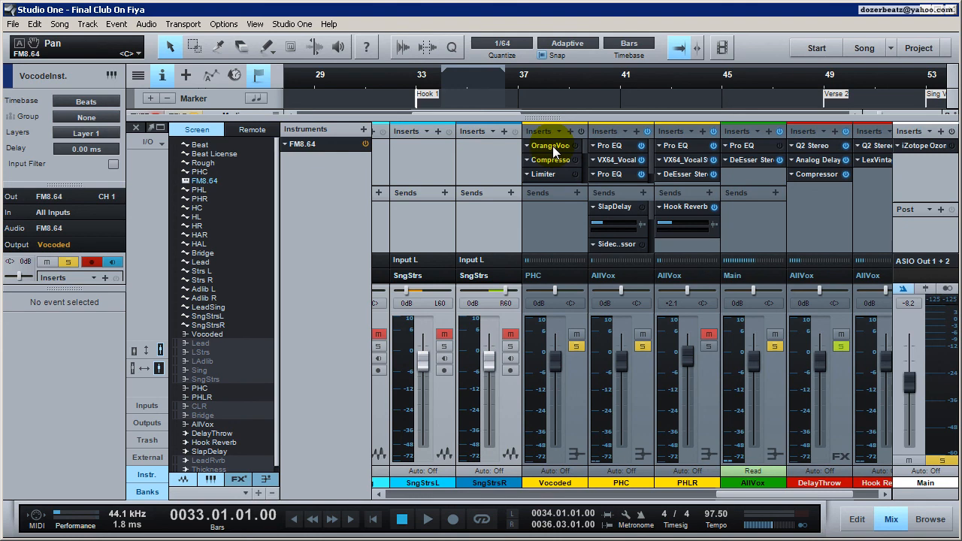
left_click(889, 519)
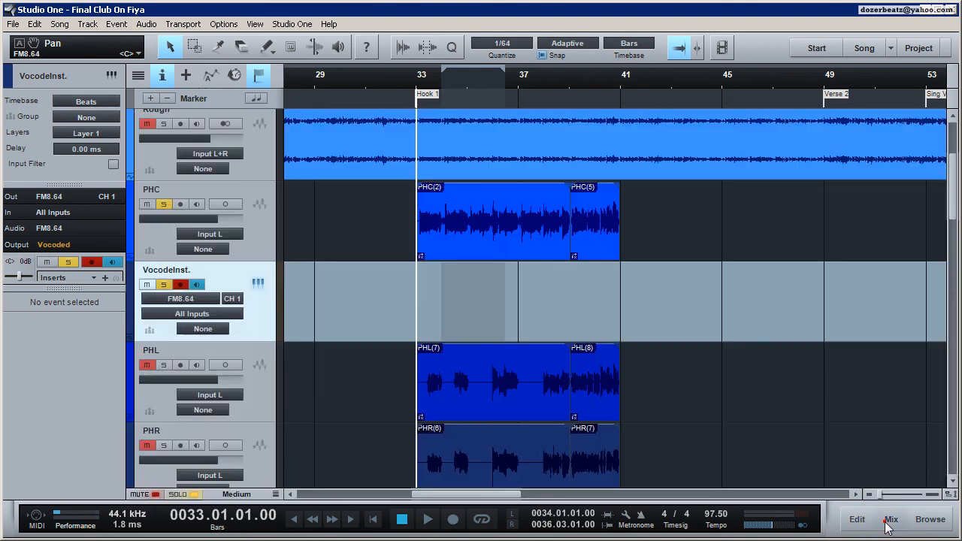
Pan the PHC track hard right and the VocodeInst. track hard left, then reselect each track to check its pan
left_click(249, 251)
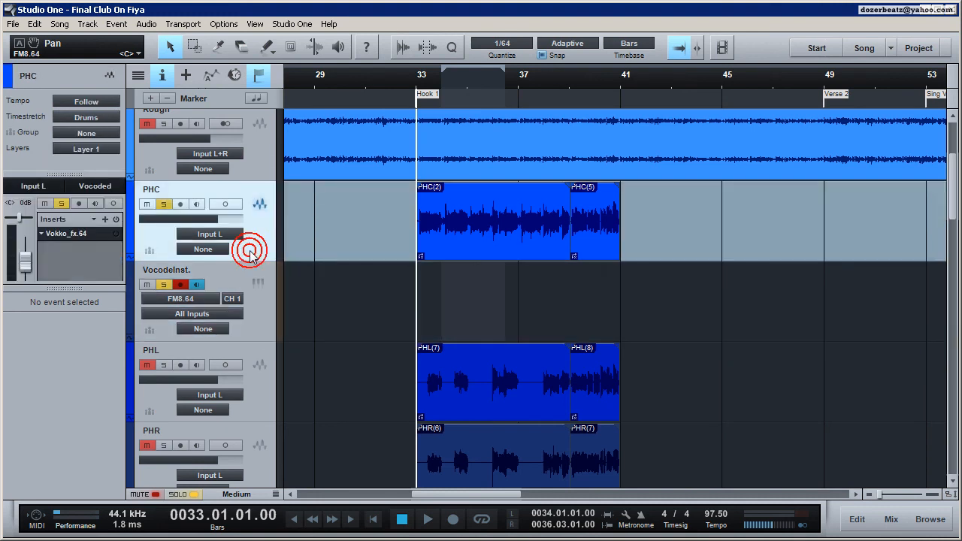
left_click_drag(19, 220, 32, 218)
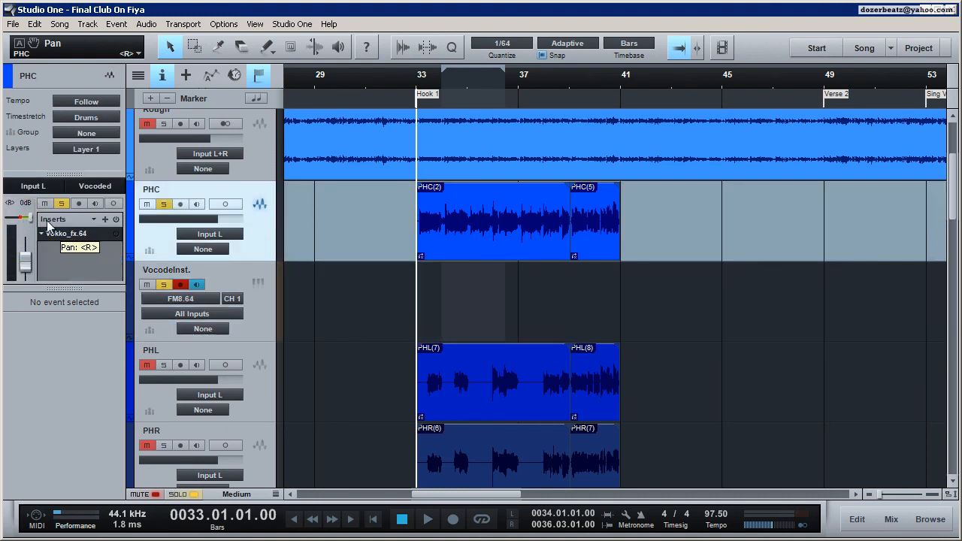
left_click(260, 329)
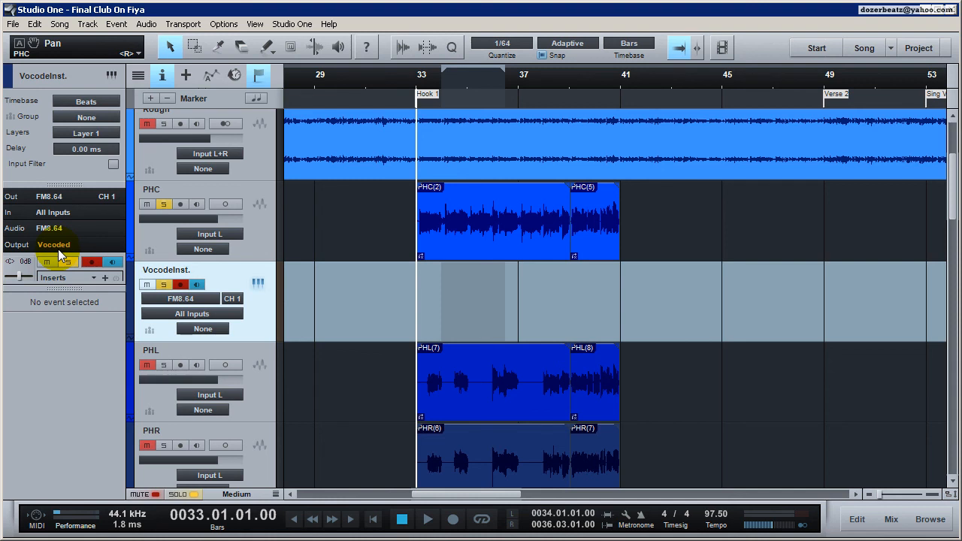
left_click_drag(20, 277, 4, 282)
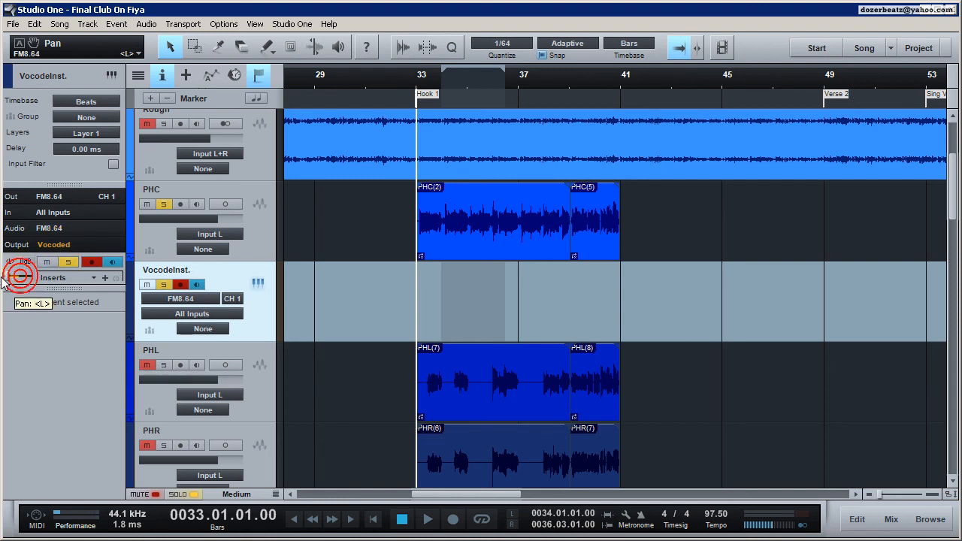
left_click(256, 254)
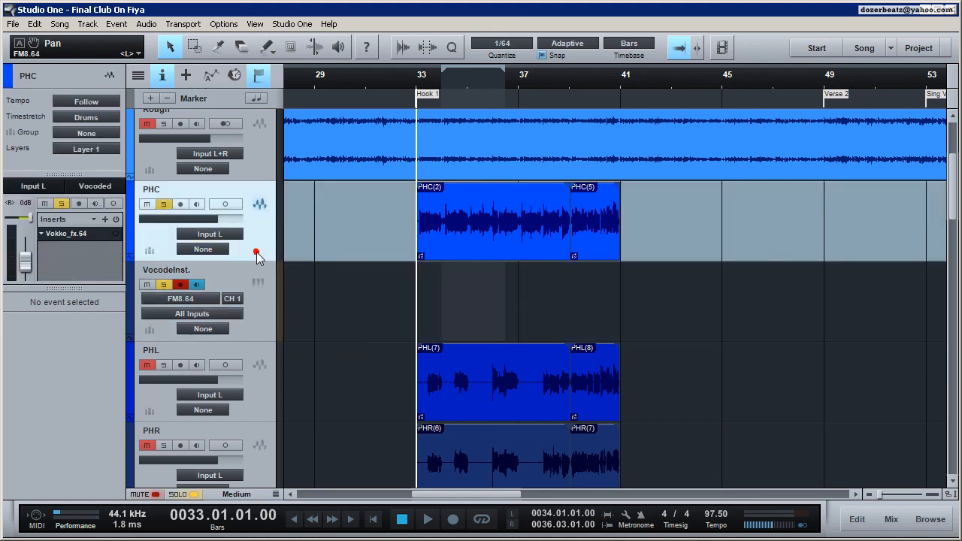
left_click(262, 325)
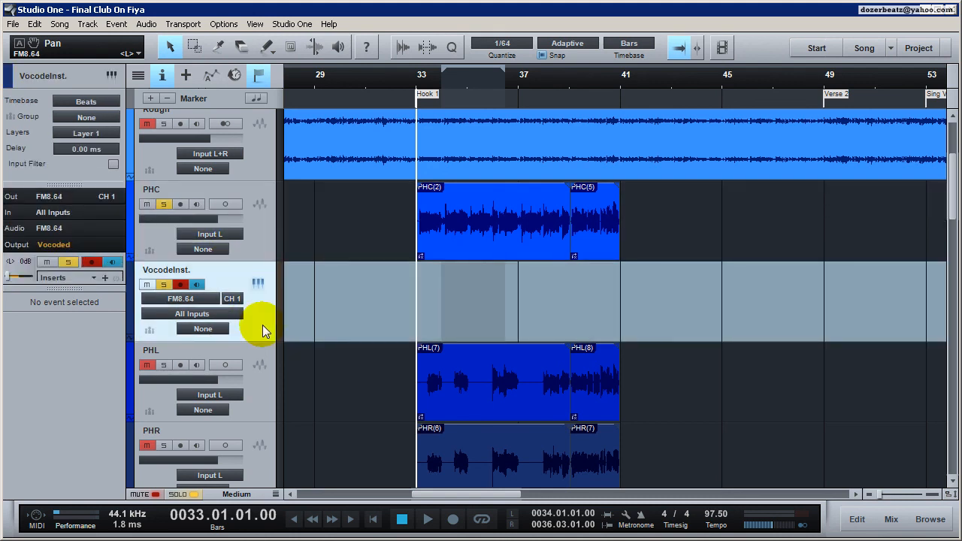
Toggle Input Flip in the Orange Vocoder on the Vocoded bus and close the plug-in
left_click(892, 521)
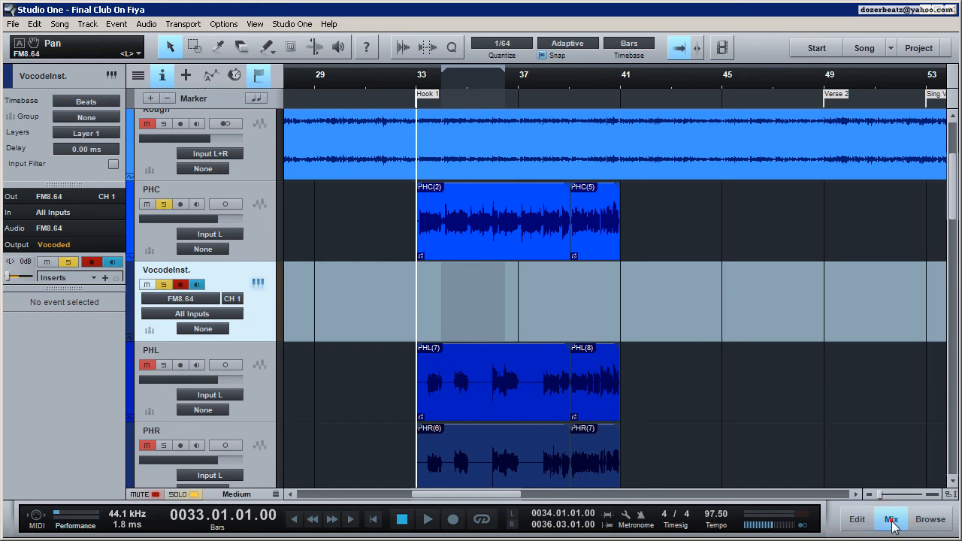
left_click(560, 147)
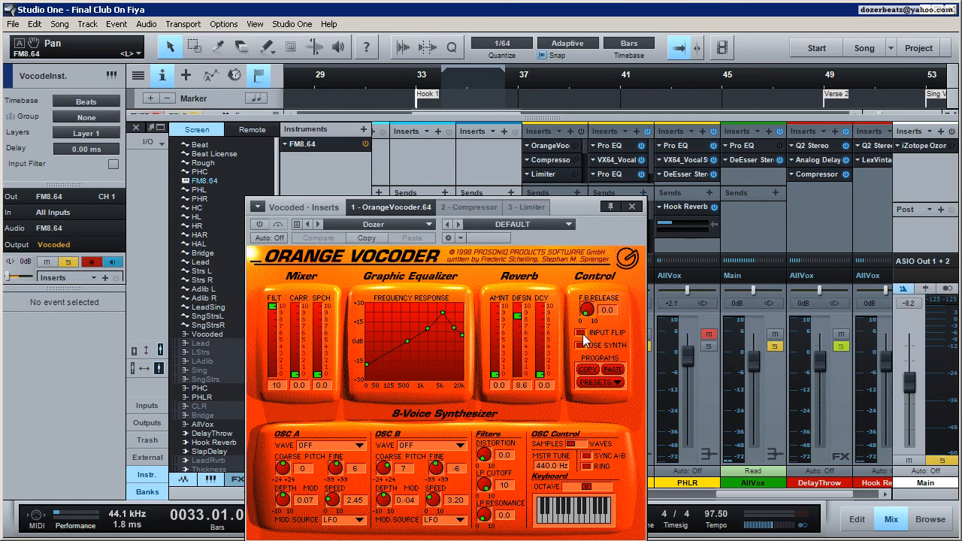
left_click(582, 333)
left_click(634, 207)
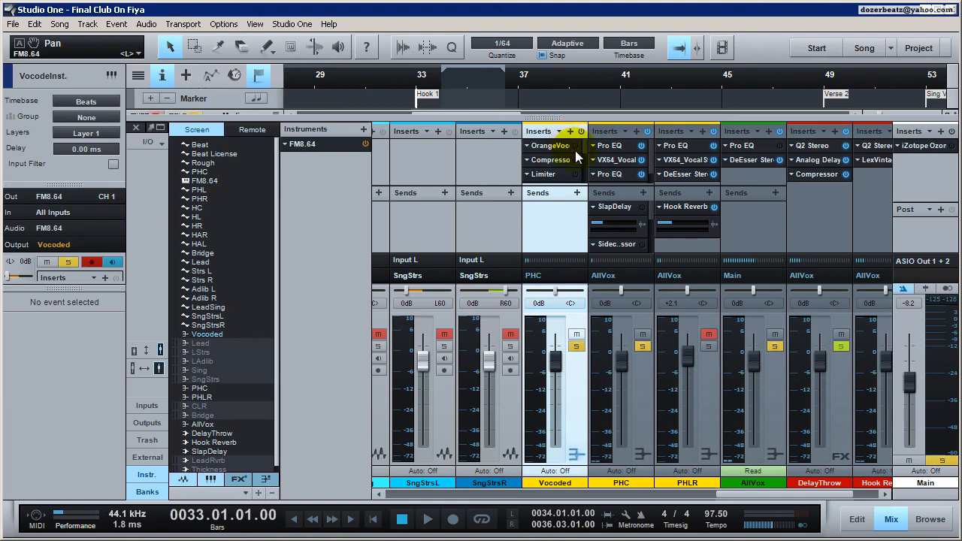
Open the FM8 instrument and select the Poly Lead sound from the FM7 Factory folder
left_click(322, 145)
left_click(402, 250)
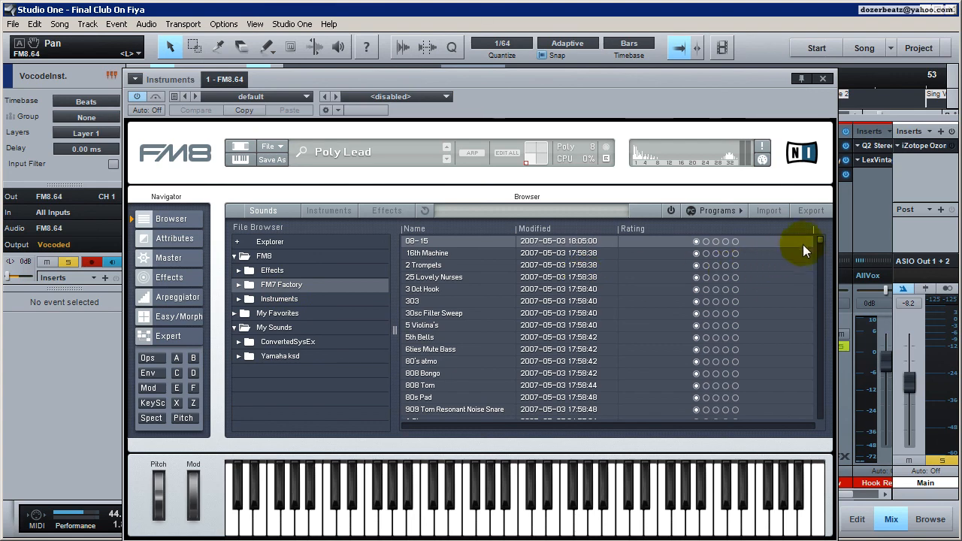
left_click_drag(825, 239, 804, 366)
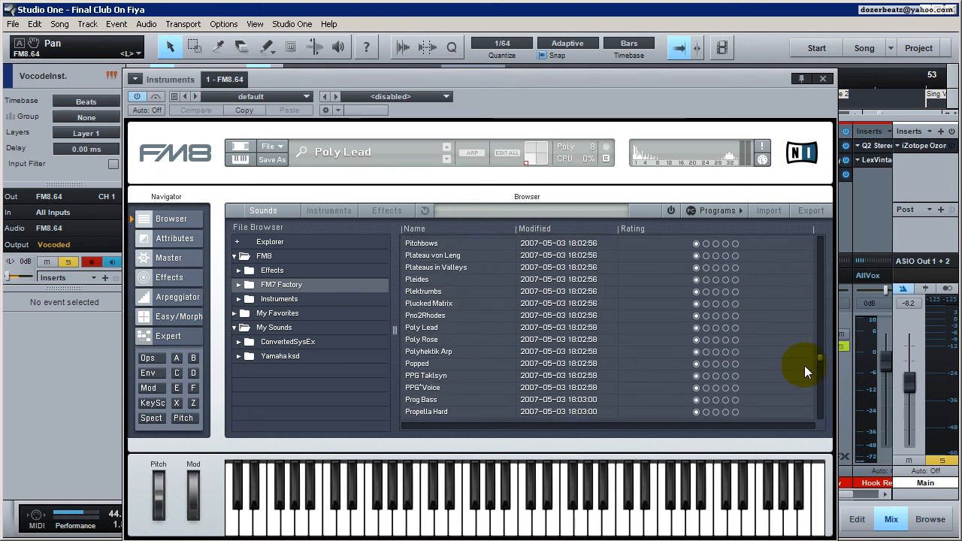
left_click(423, 329)
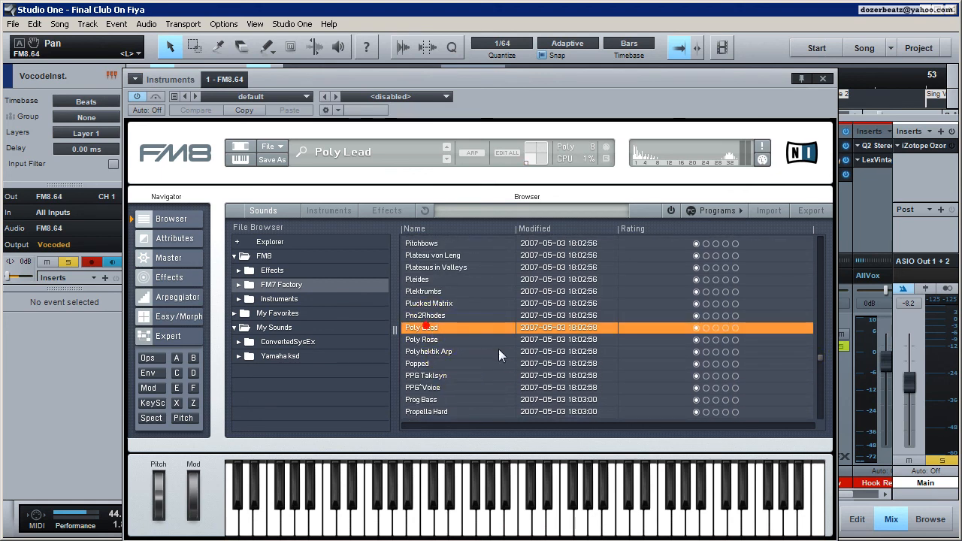
Audition the Poly Lead sound by playing several notes on FM8's on-screen keyboard
left_click(474, 526)
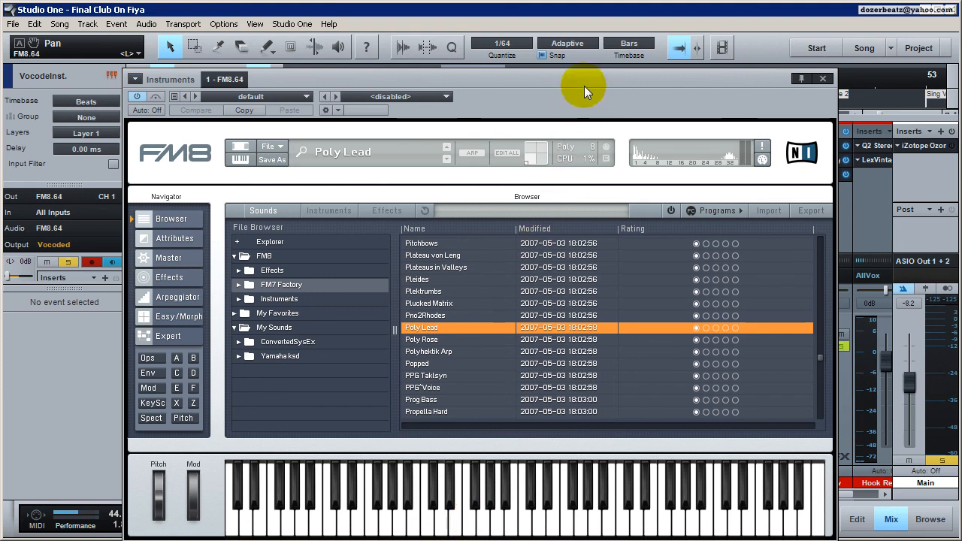
left_click(527, 517)
left_click(527, 520)
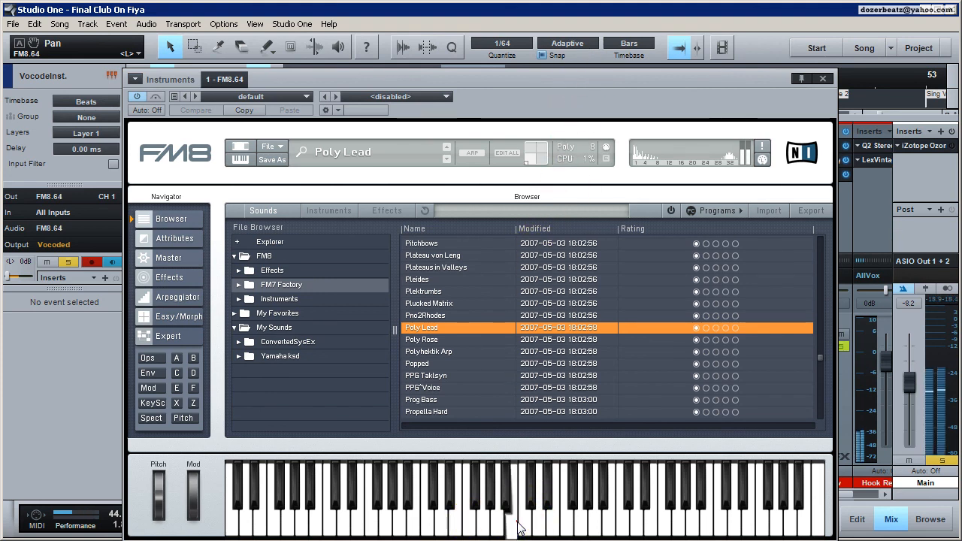
left_click(485, 527)
left_click(455, 526)
left_click(416, 526)
left_click(387, 519)
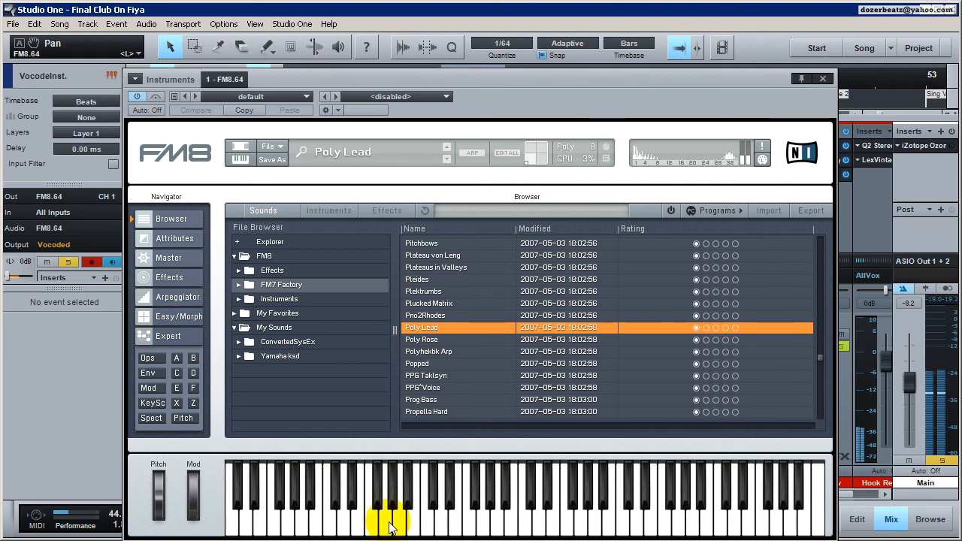
left_click(567, 78)
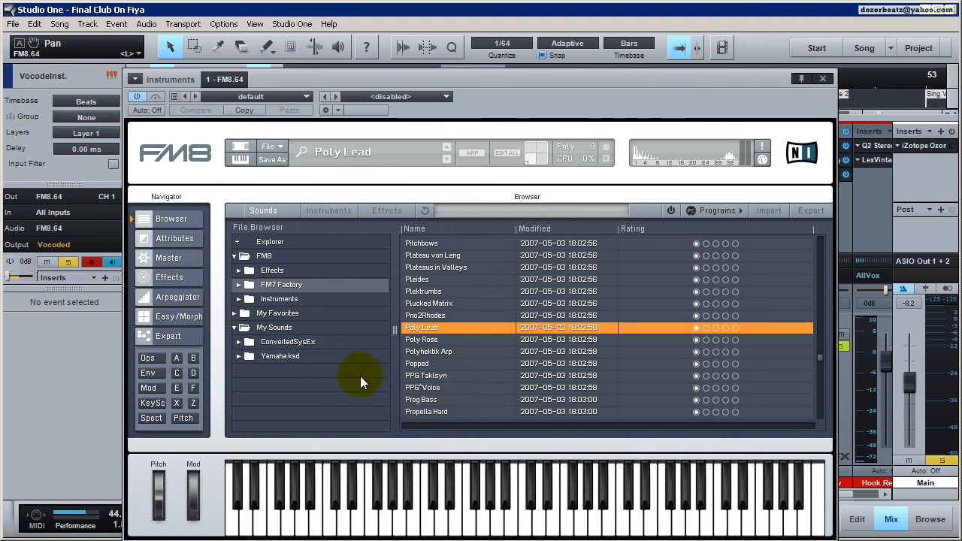
Adjust the overall effects Amount for FM8's Poly Lead sound, then close the synth and hide the mixer
left_click(156, 276)
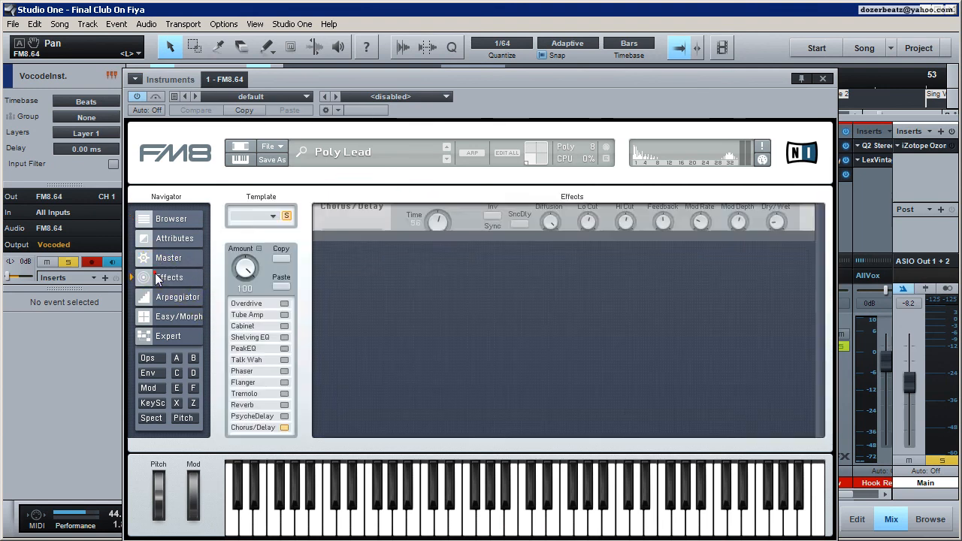
left_click(331, 247)
left_click_drag(243, 267, 374, 509)
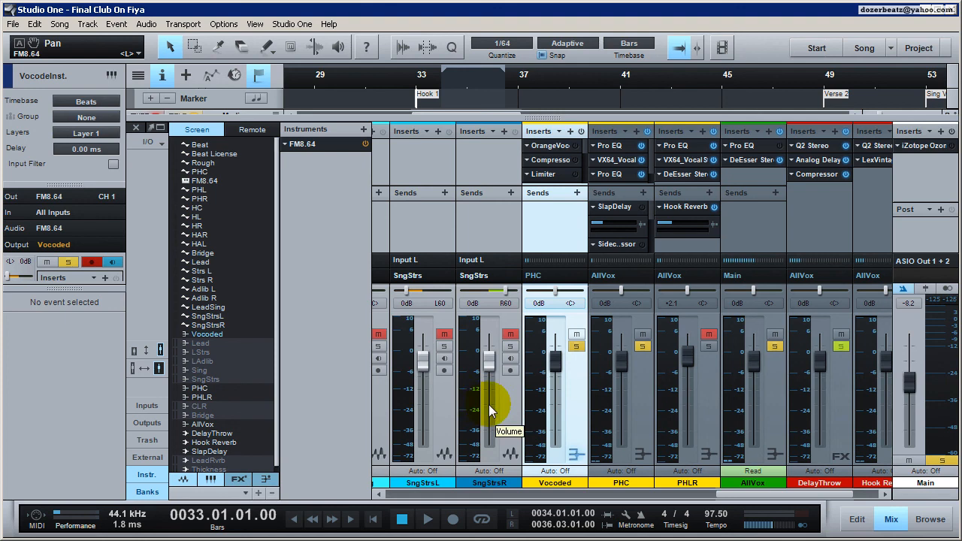
left_click(892, 524)
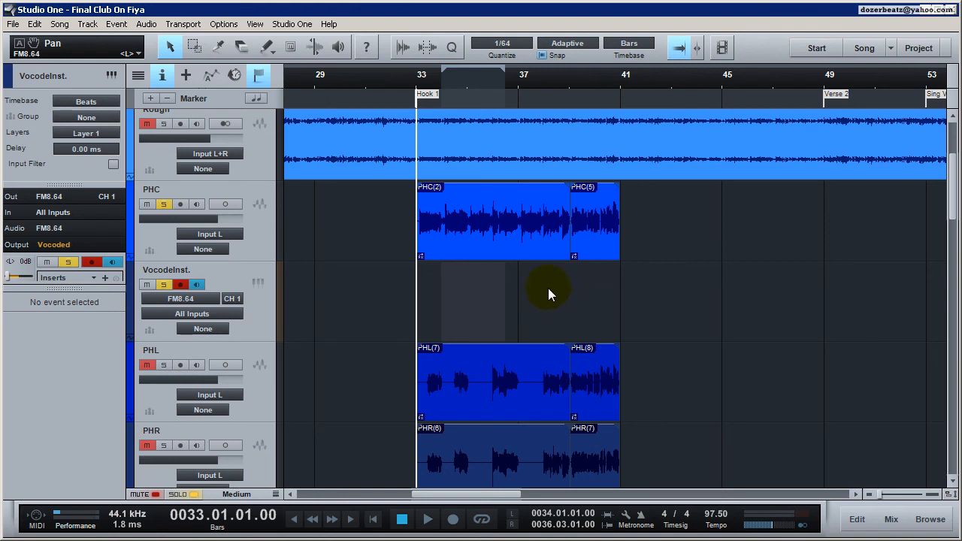
Open the PHC(2) vocal event in Melodyne and switch its algorithm to Percussive
right_click(499, 243)
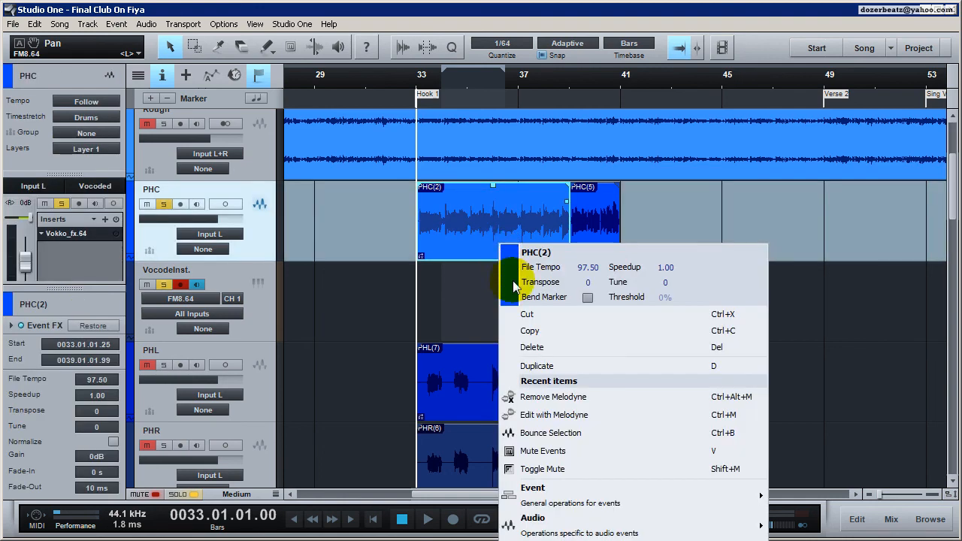
left_click(554, 415)
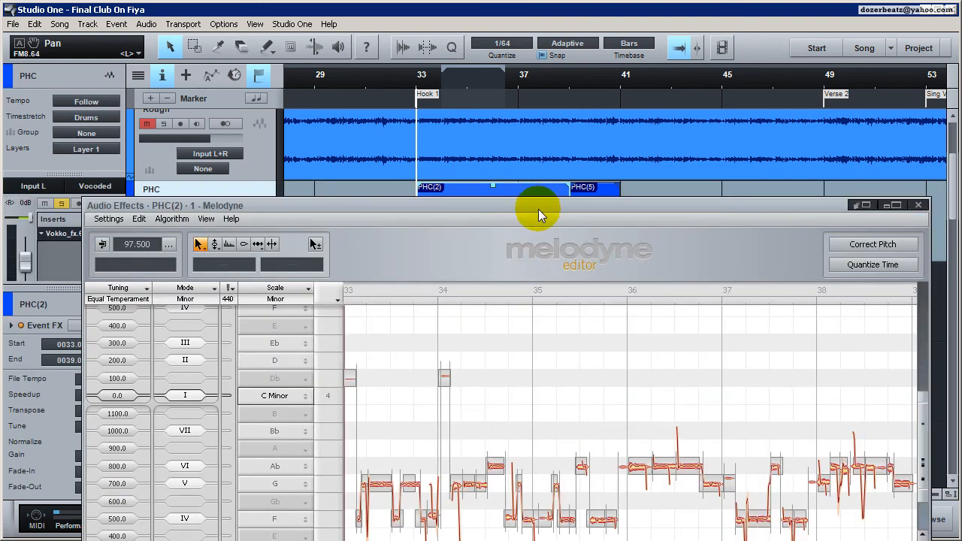
left_click_drag(539, 210, 536, 93)
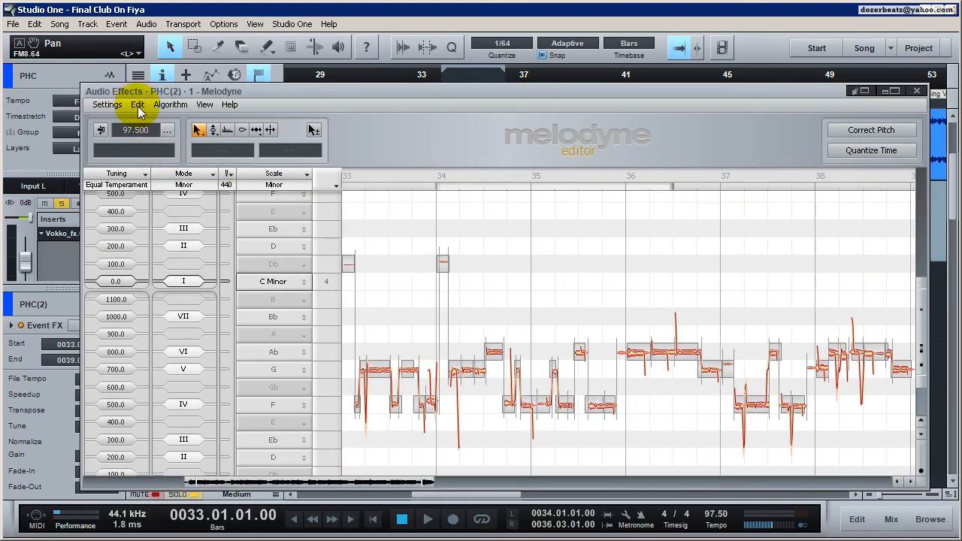
left_click(162, 105)
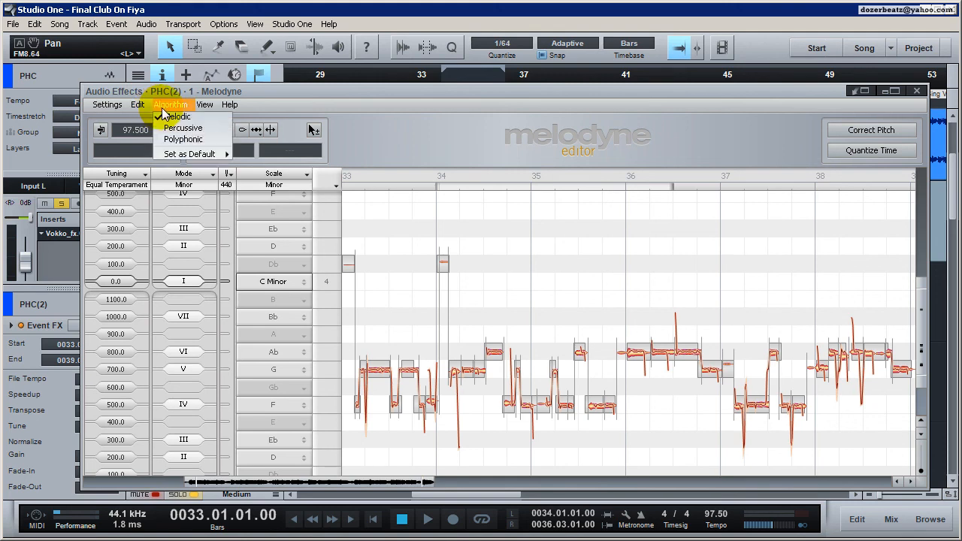
left_click(172, 128)
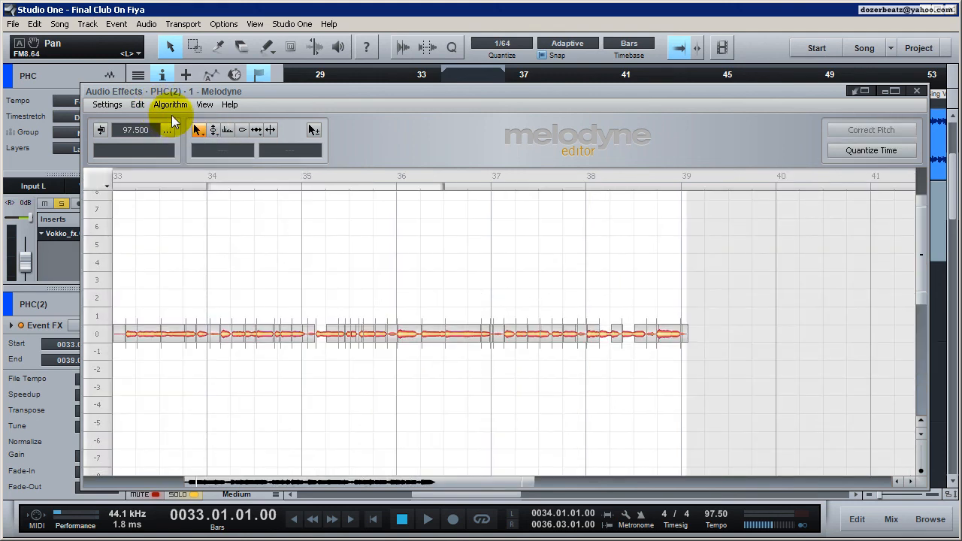
Switch the PHC(2) vocal's Melodyne algorithm to Melodic, then review the detected notes and close Melodyne
left_click(173, 107)
left_click(179, 121)
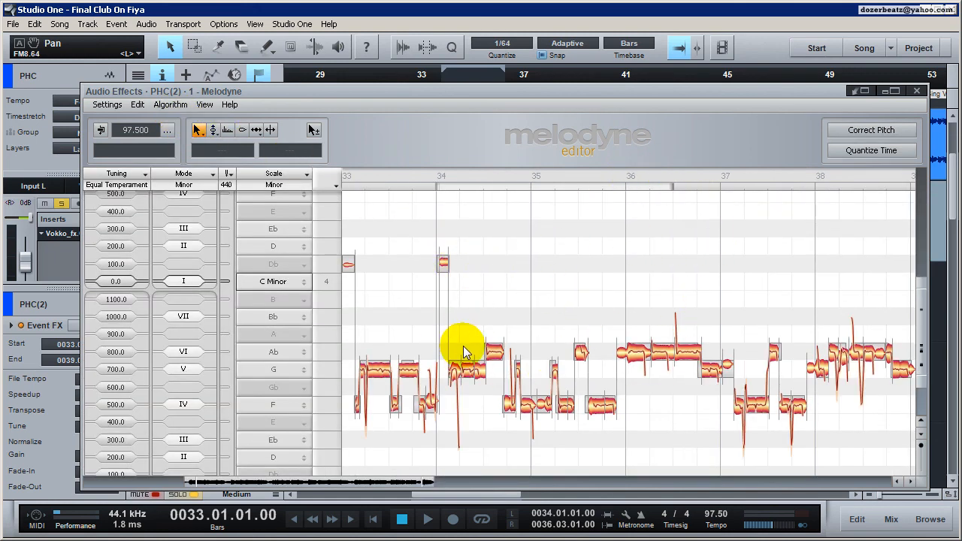
left_click(916, 91)
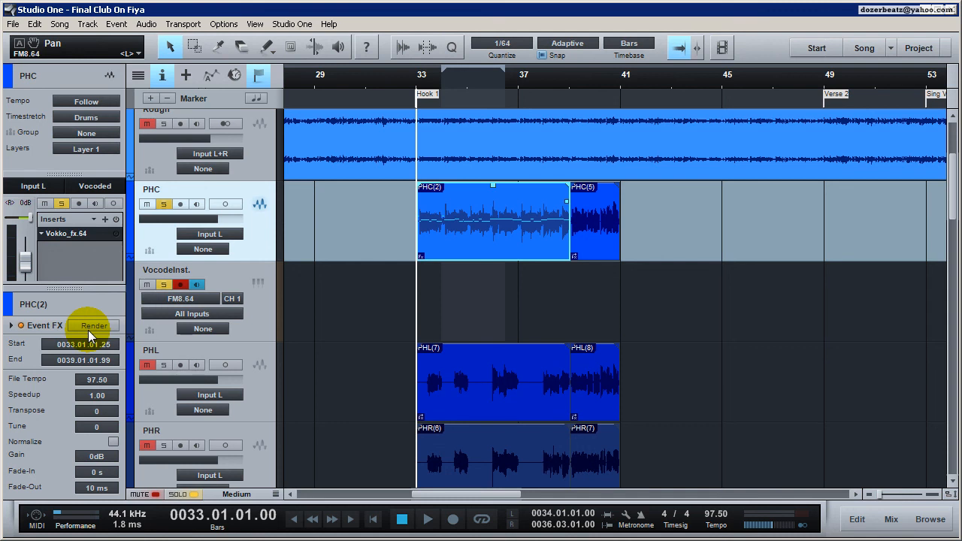
double_click(464, 240)
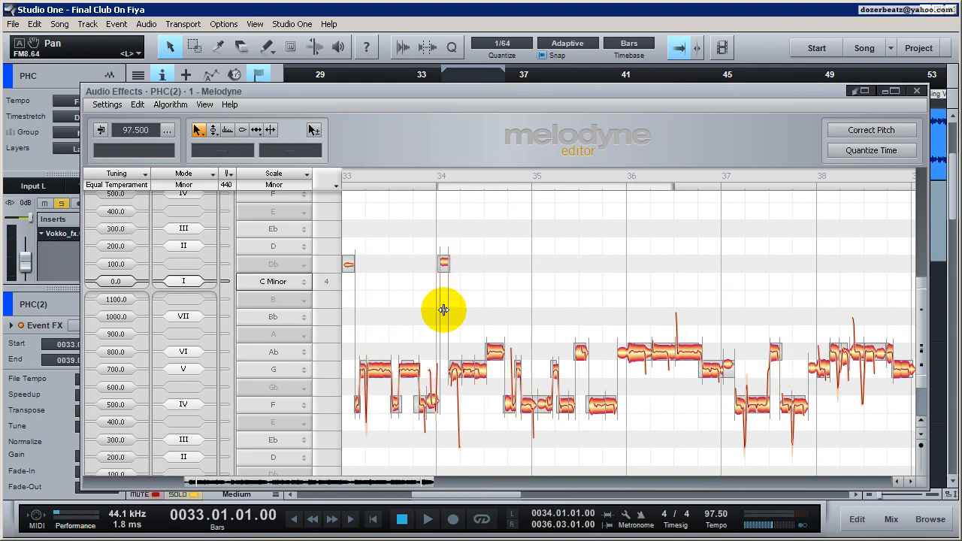
left_click(917, 92)
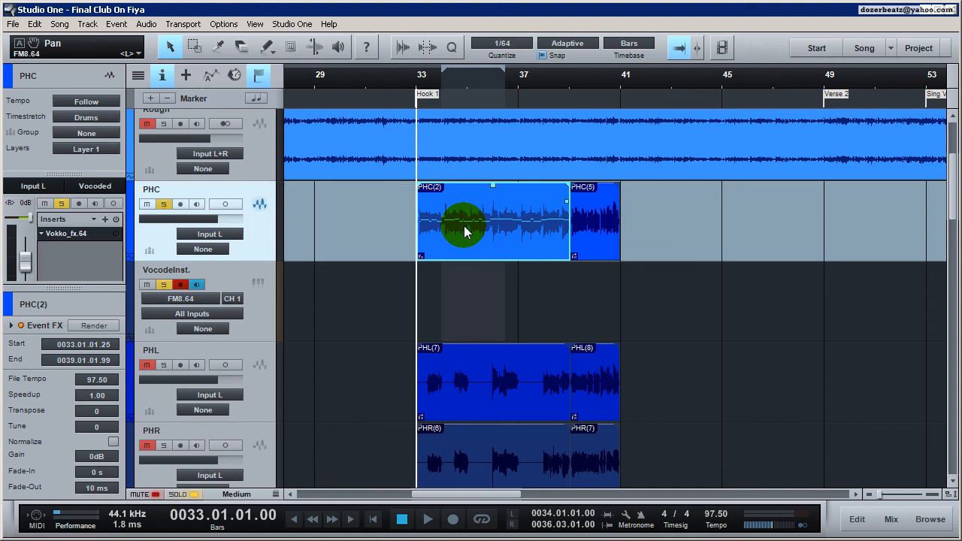
Extract the PHC(2) vocal's Melodyne notes onto the VocodeInst. track as an instrument part, and remove Melodyne from the vocal event
left_click_drag(464, 218, 468, 292)
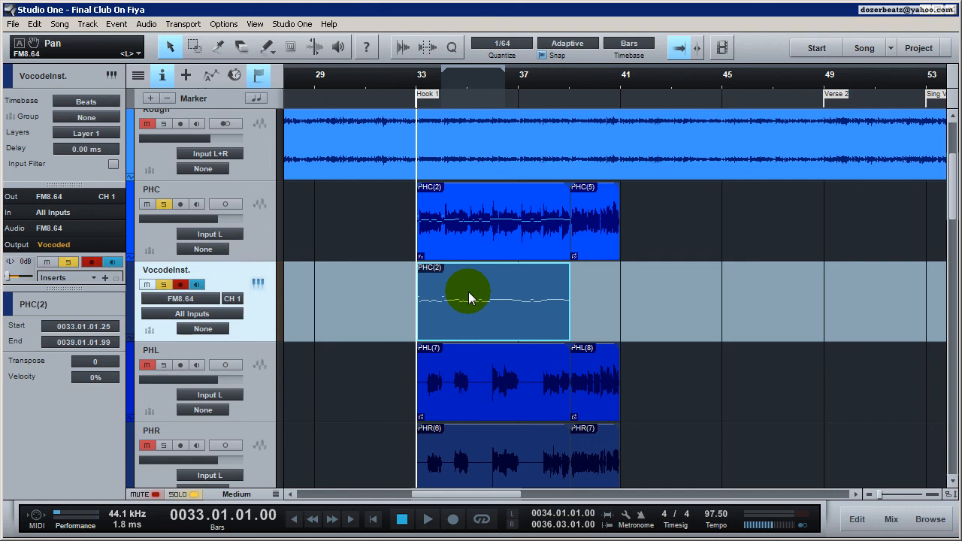
right_click(439, 220)
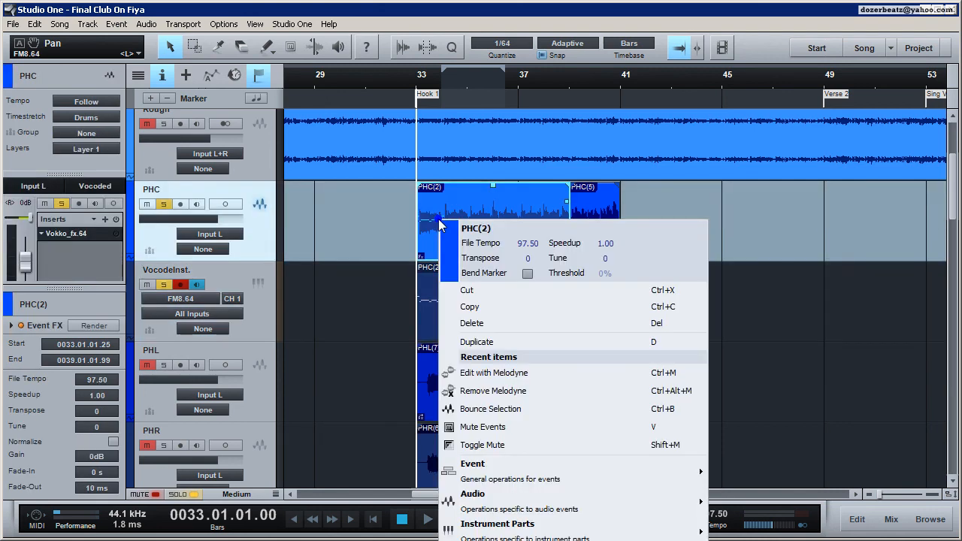
left_click(463, 393)
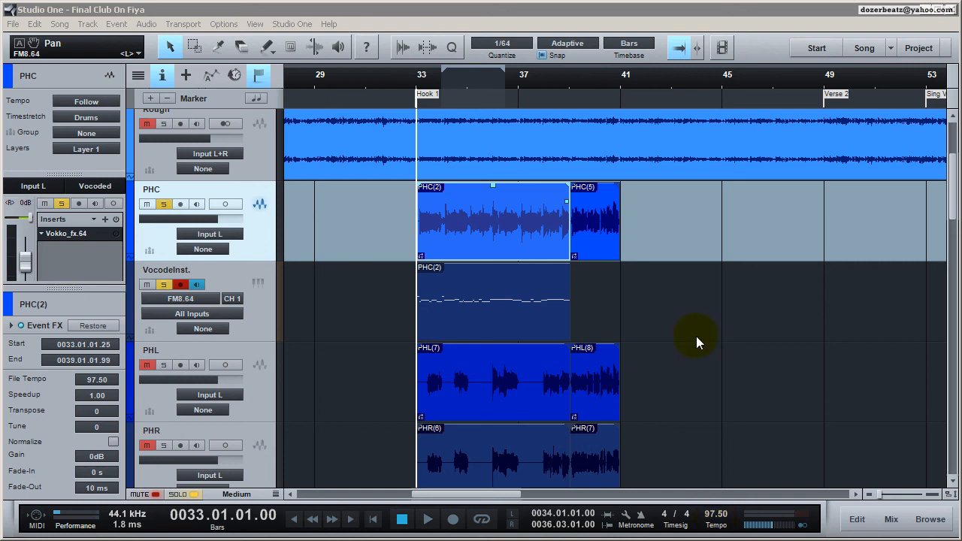
Compare the panning and output routing of the VocodeInst. and PHC tracks
left_click(231, 271)
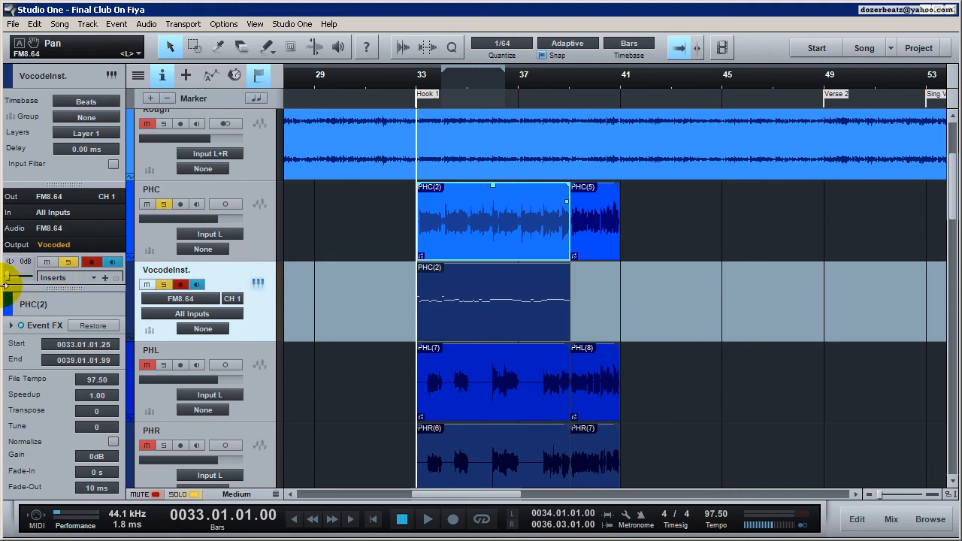
left_click(221, 247)
left_click(27, 222)
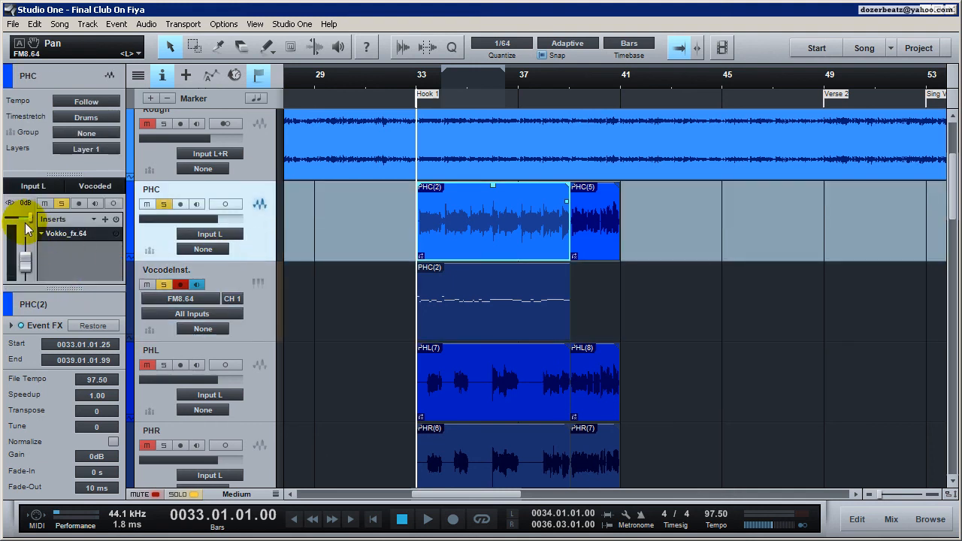
left_click(253, 287)
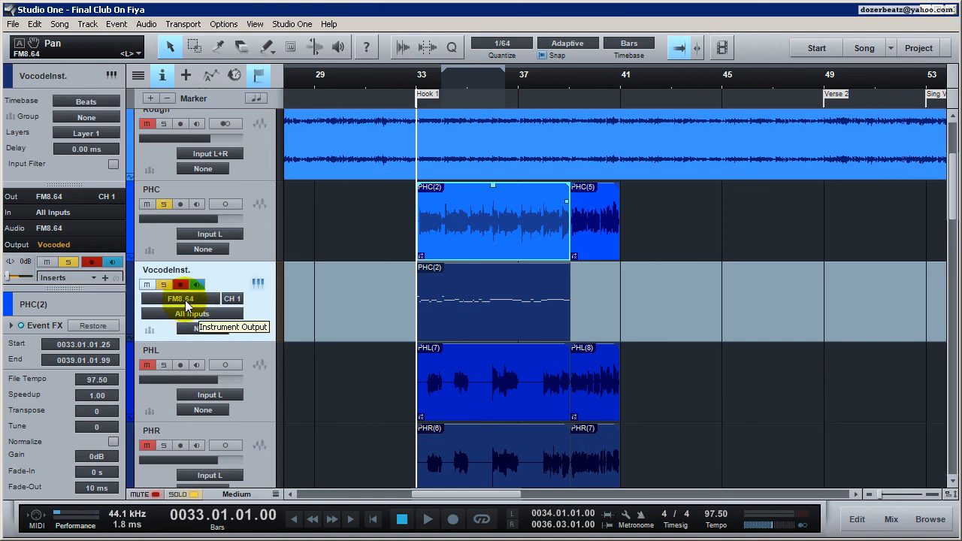
Examine the extracted notes of the PHC(2) part on VocodeInst. in the note editor, then close it
double_click(480, 291)
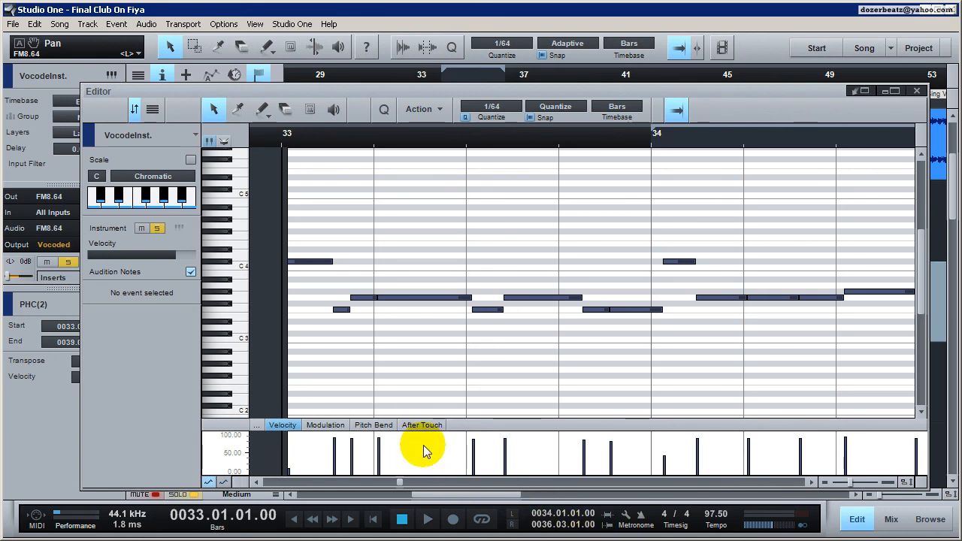
left_click(885, 521)
left_click(861, 521)
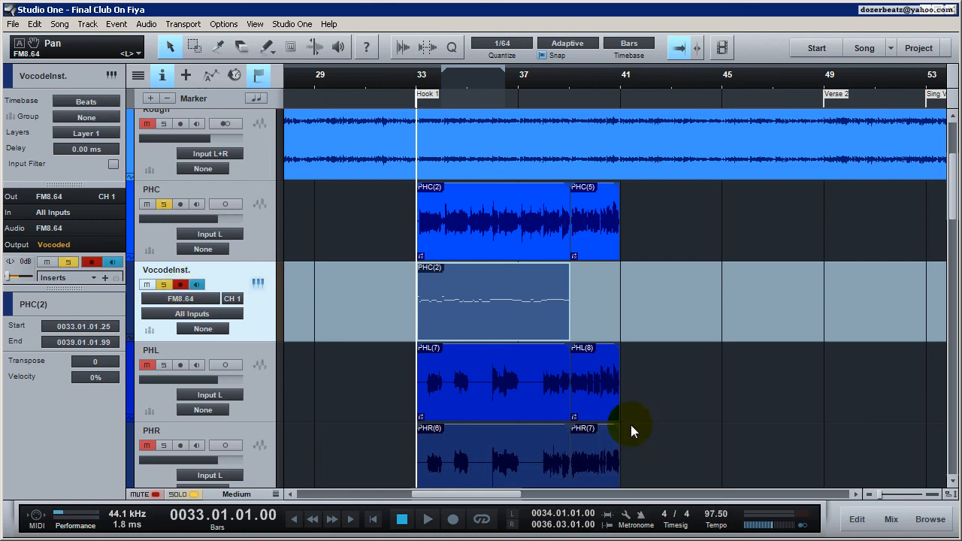
Check the processor load in the Performance Monitor, then enable OrangeVocoder on the Vocoded bus and hide the mixer
left_click(892, 521)
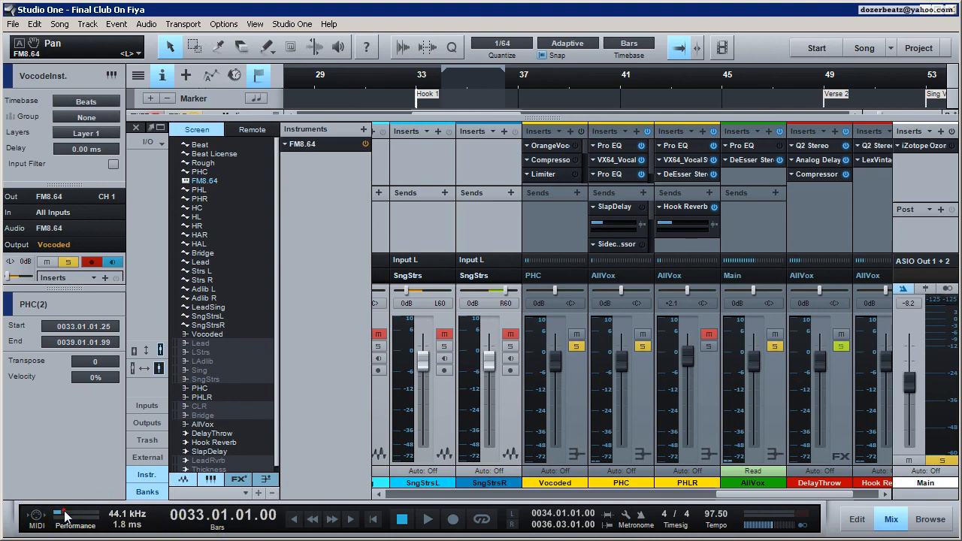
left_click(65, 518)
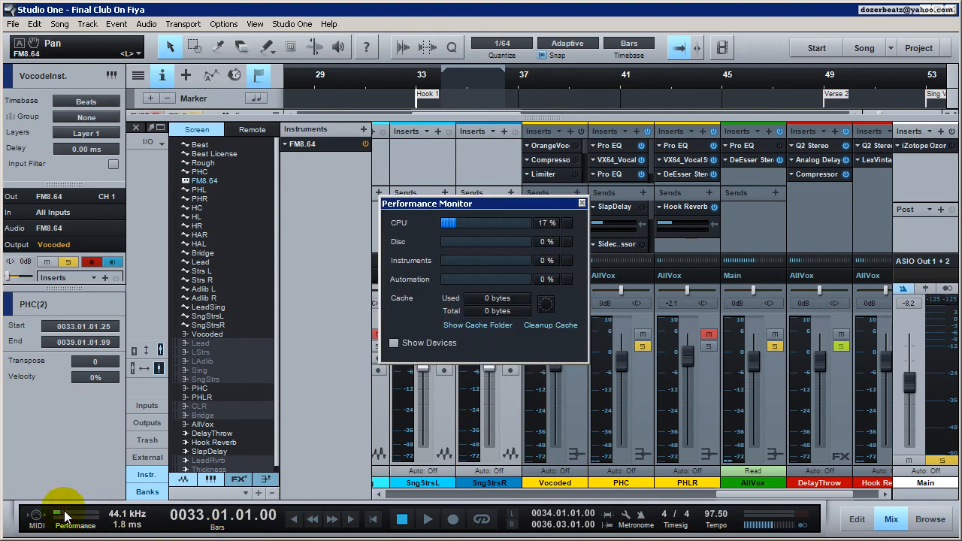
left_click(581, 203)
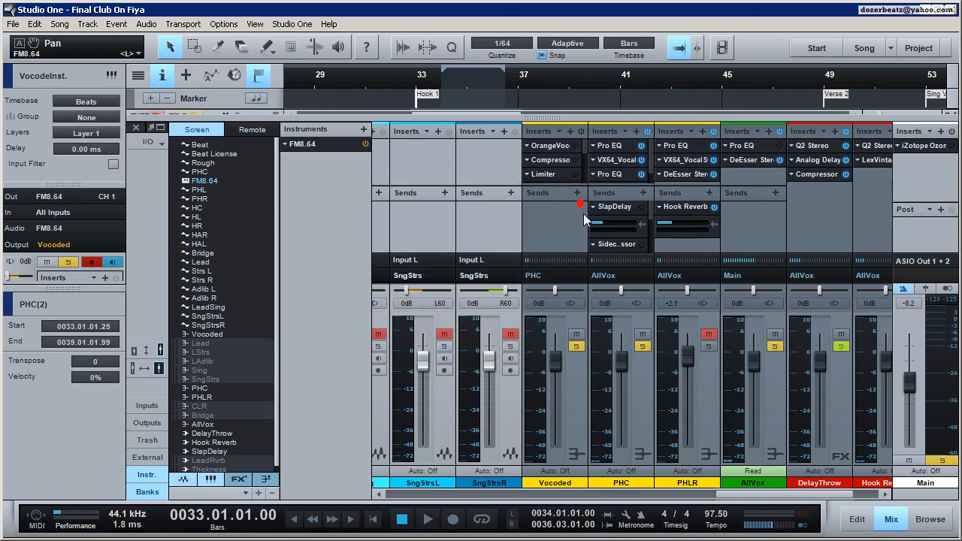
left_click(575, 146)
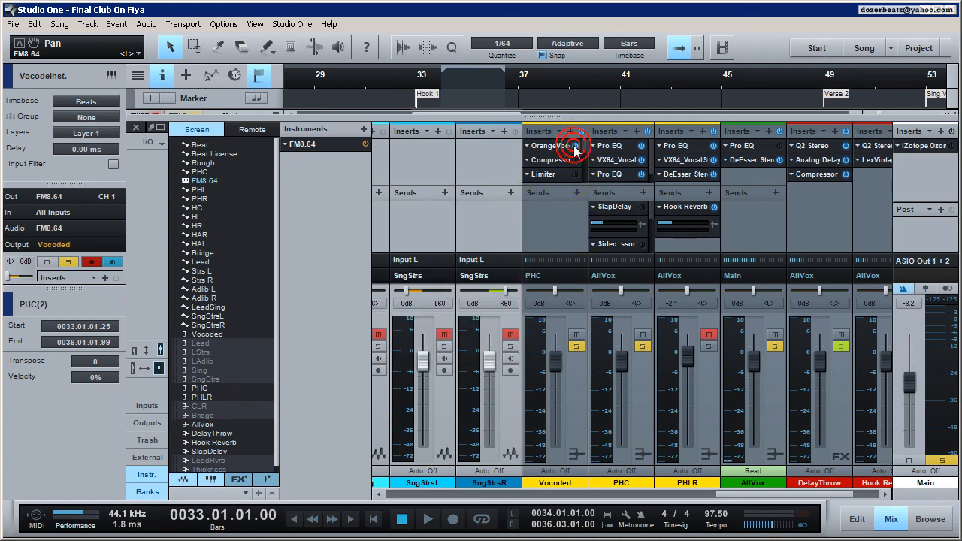
left_click(892, 520)
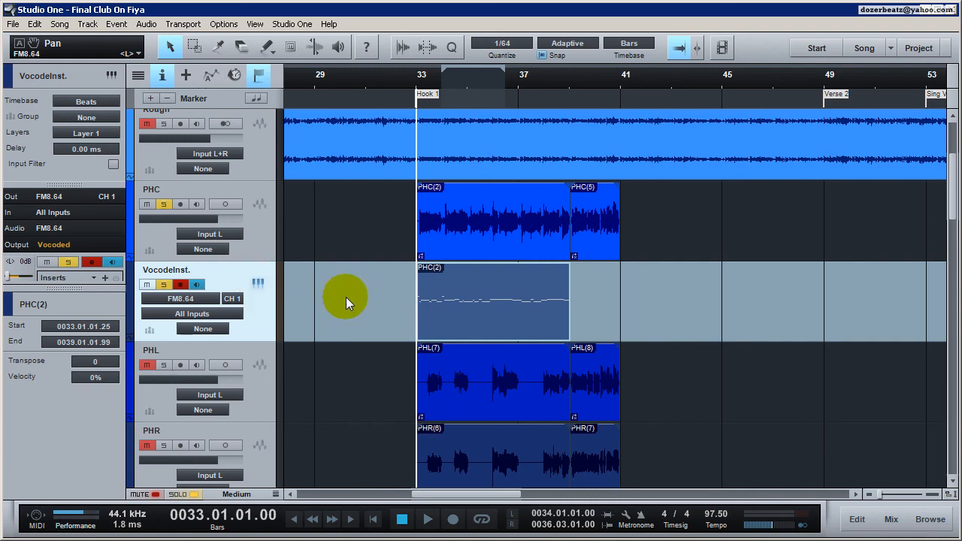
Audition FM8's Poly Lead sound by playing several notes on its on-screen keyboard, then close the synth
left_click(254, 284)
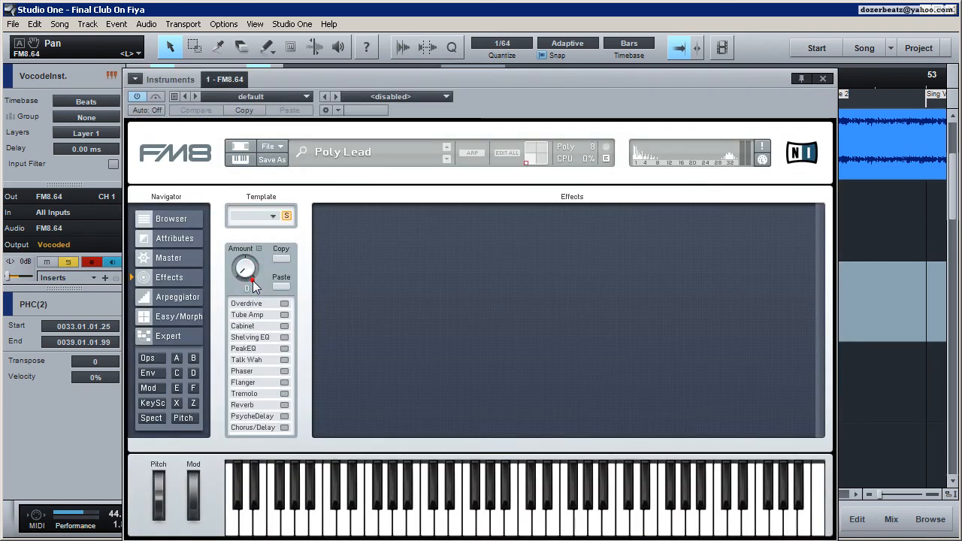
left_click(469, 516)
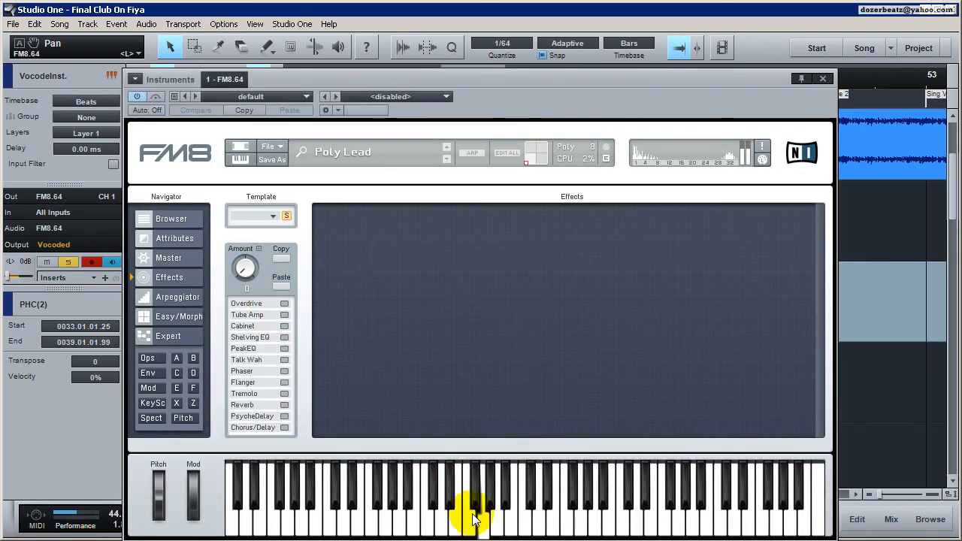
left_click(524, 519)
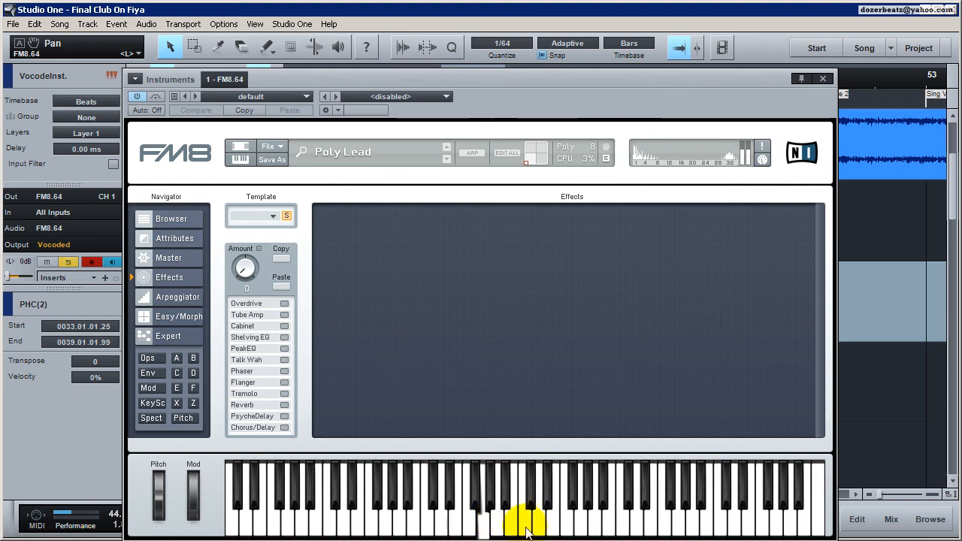
left_click(457, 518)
left_click(480, 525)
left_click(498, 524)
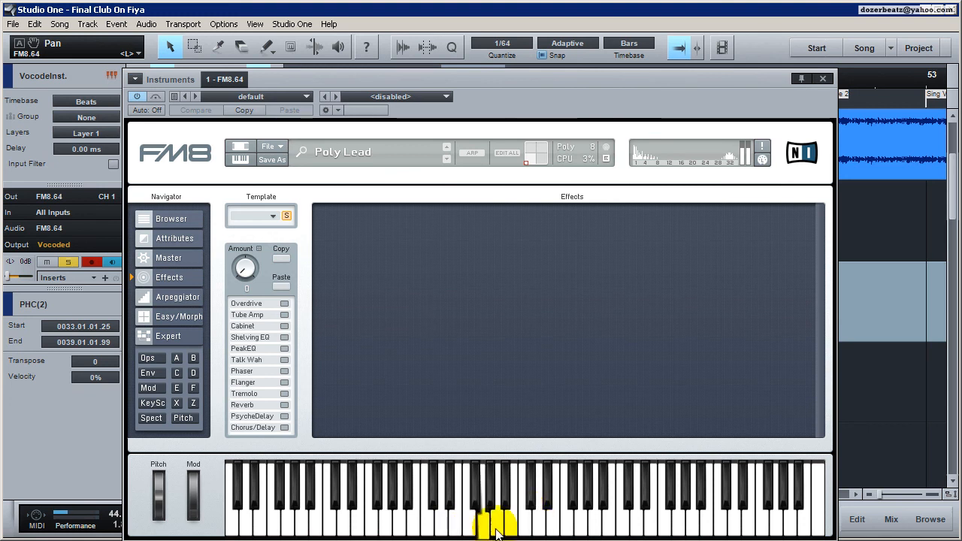
left_click(490, 522)
left_click(451, 528)
left_click(390, 526)
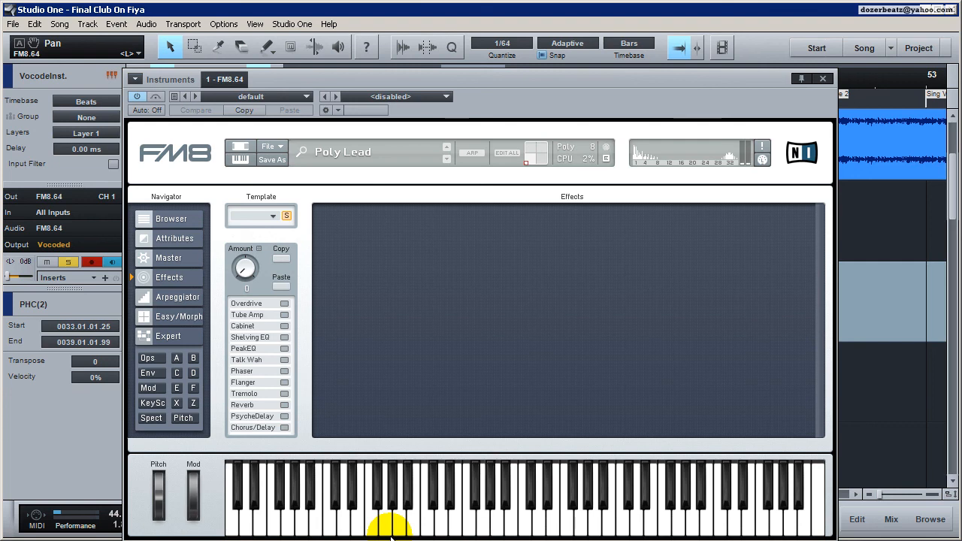
left_click(823, 78)
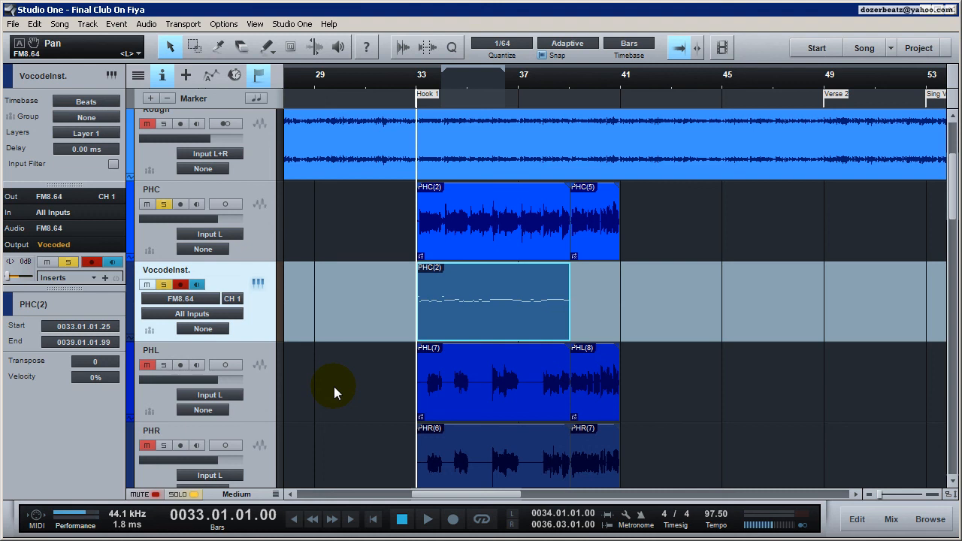
Show the mixer, select the Vocoded bus and play the hook from bar 33 to hear the vocoded vocal
left_click(892, 519)
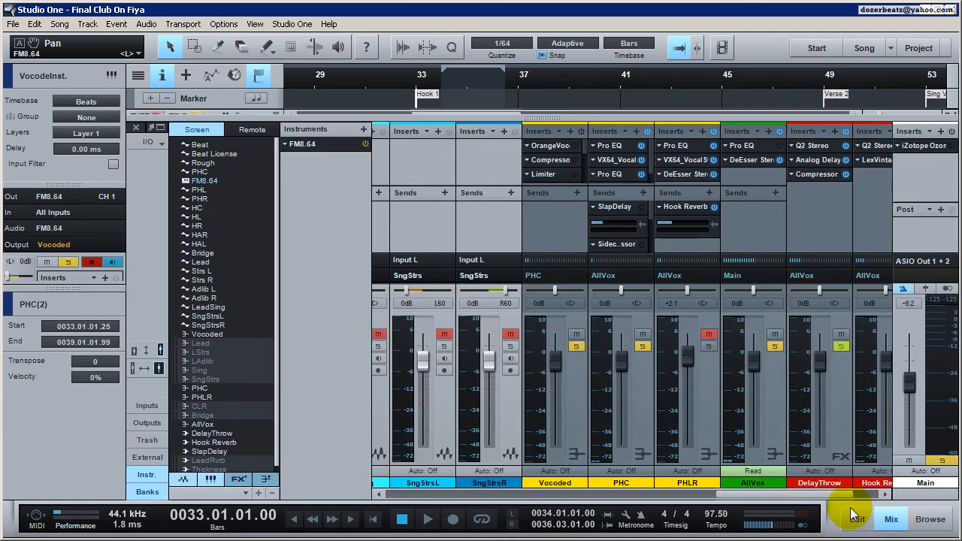
left_click(581, 394)
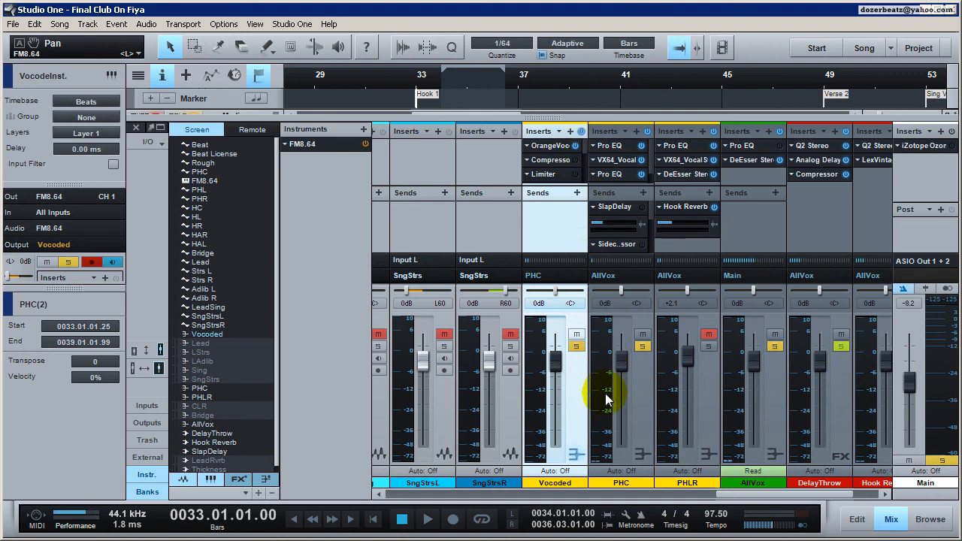
key("space")
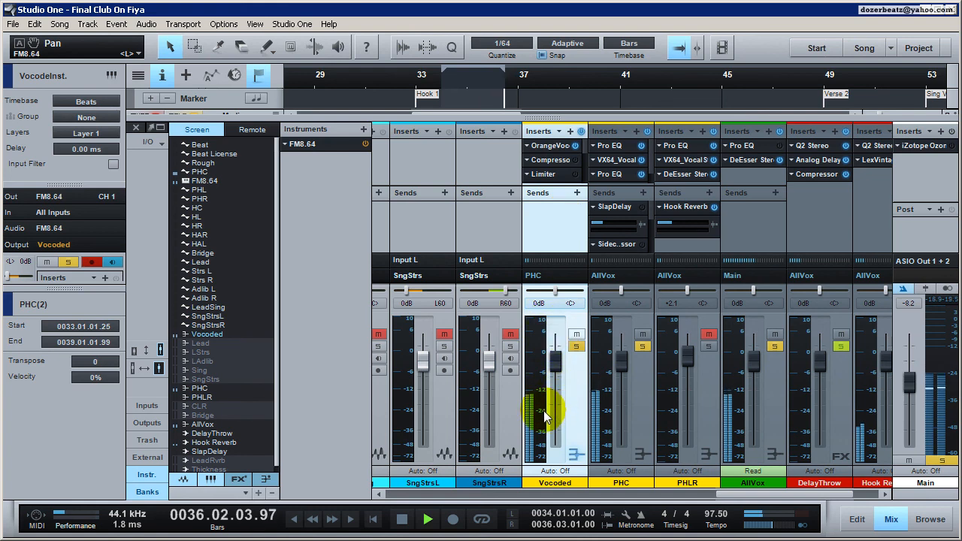
key("space")
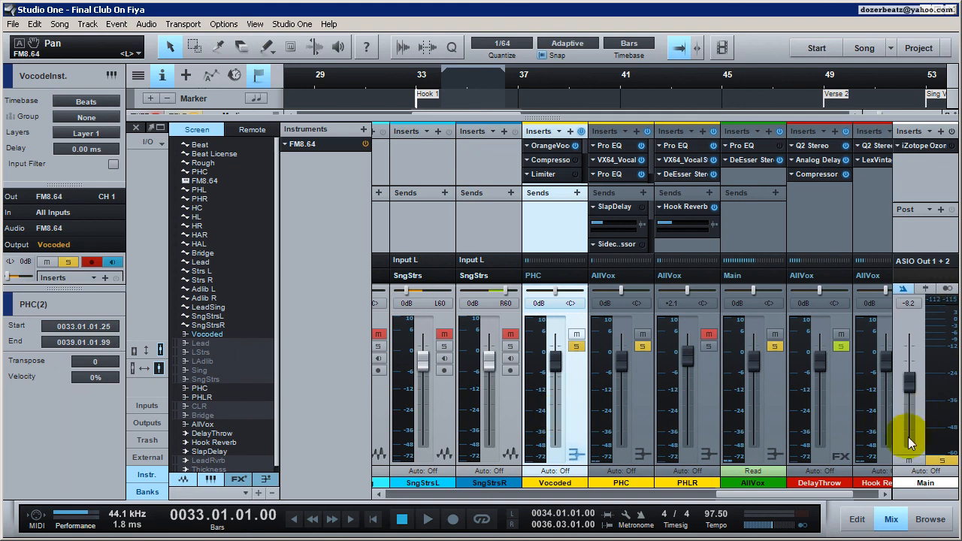
Enable the Compressor and the Limiter on the Vocoded bus and play the start of the hook to hear them
mouse_move(760, 494)
left_mouse_down()
mouse_move(803, 502)
mouse_move(766, 498)
left_mouse_up()
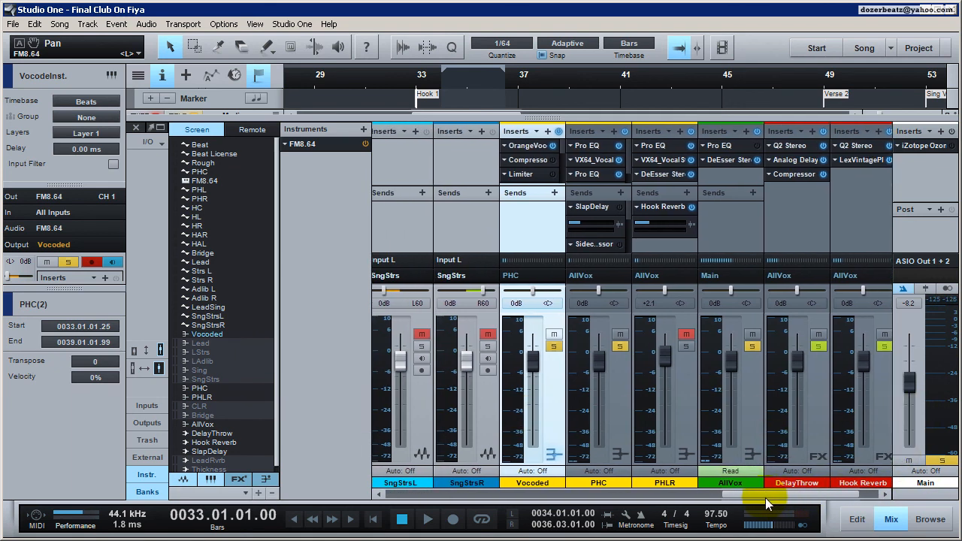
left_click(552, 161)
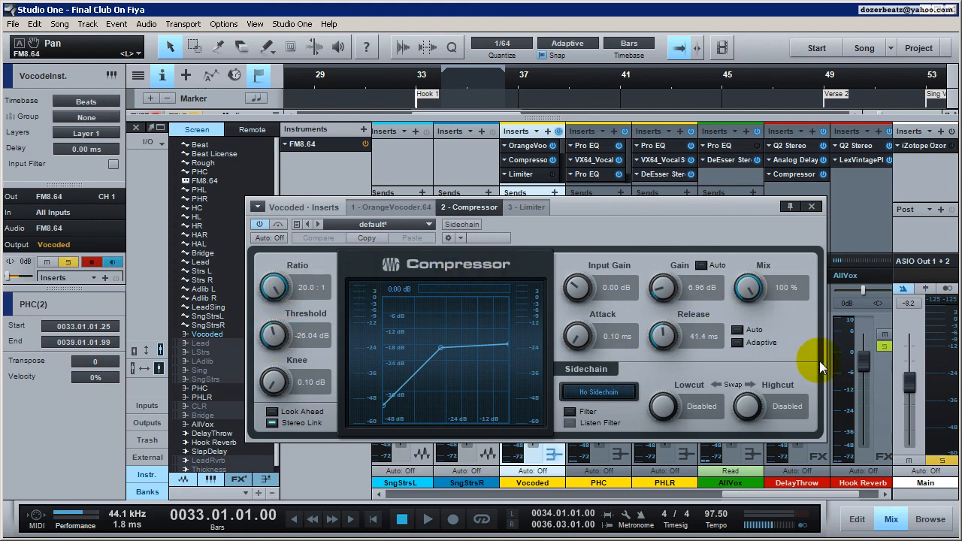
left_click(812, 206)
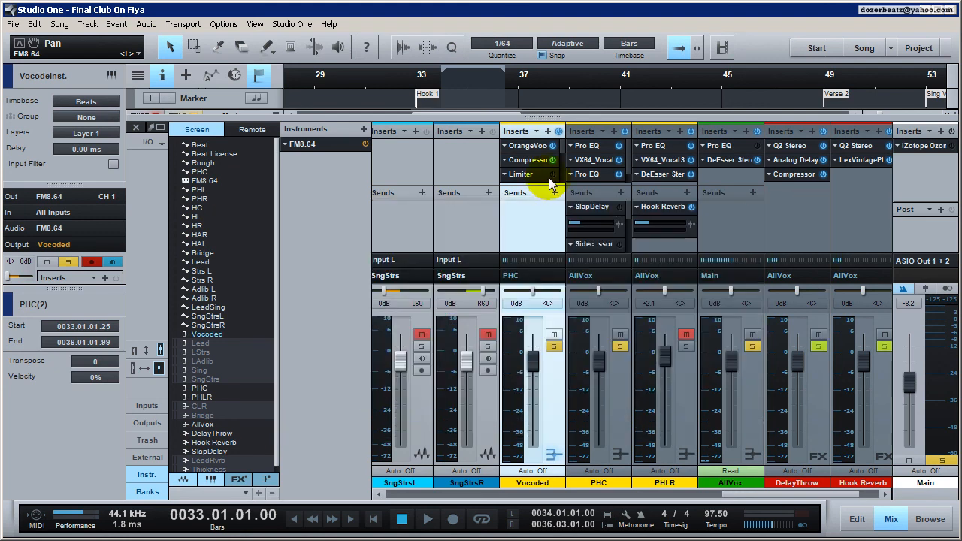
left_click(543, 175)
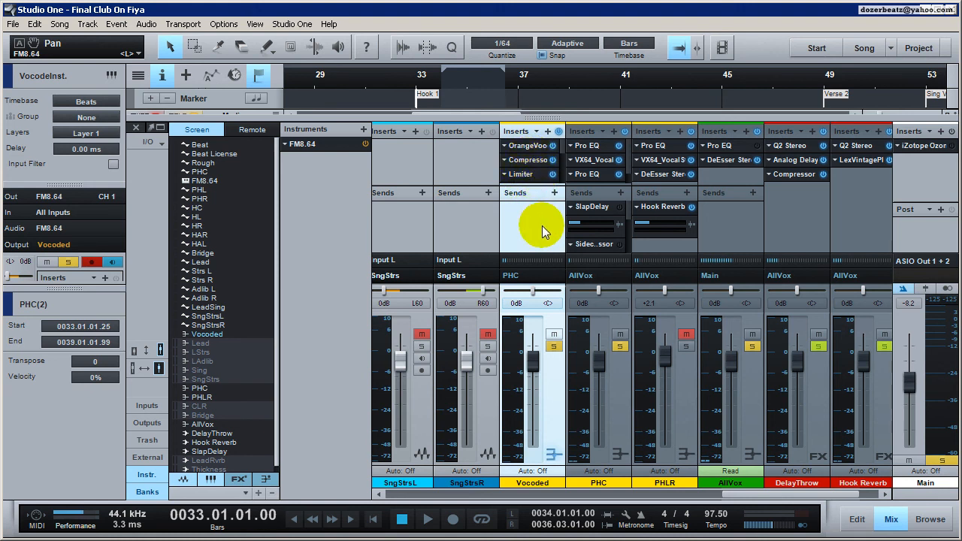
key("space")
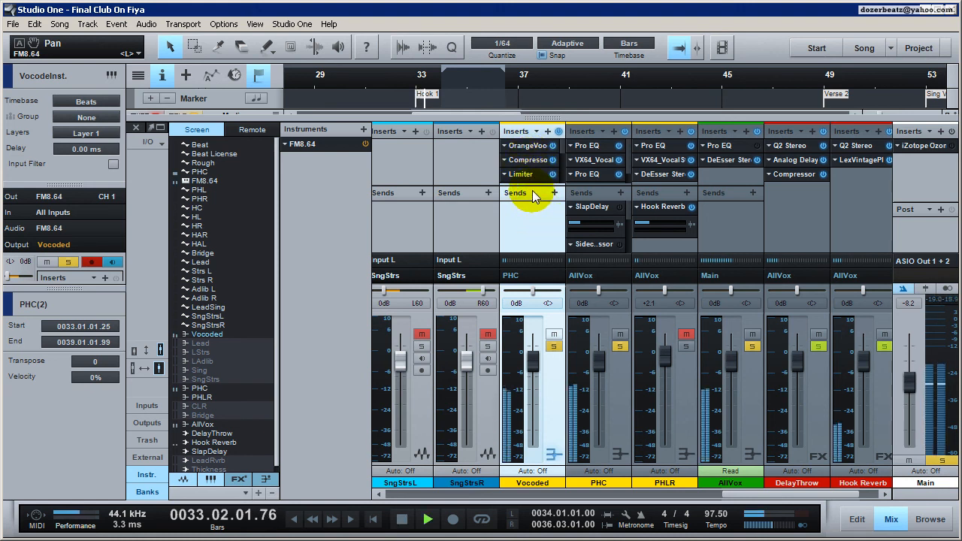
key("space")
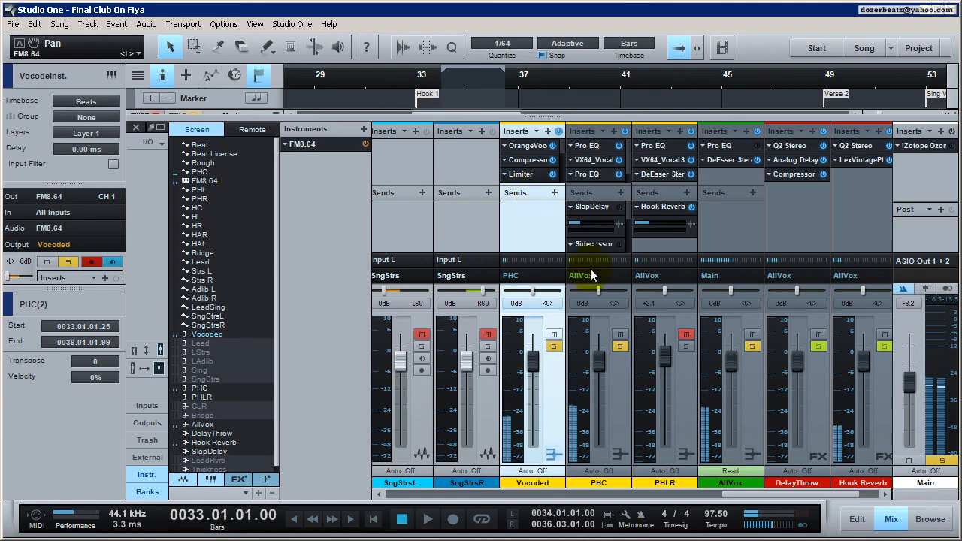
Open the PHC(2) notes of the VocodeInst. track in the note editor and set the velocity of all notes to 100
left_click(889, 520)
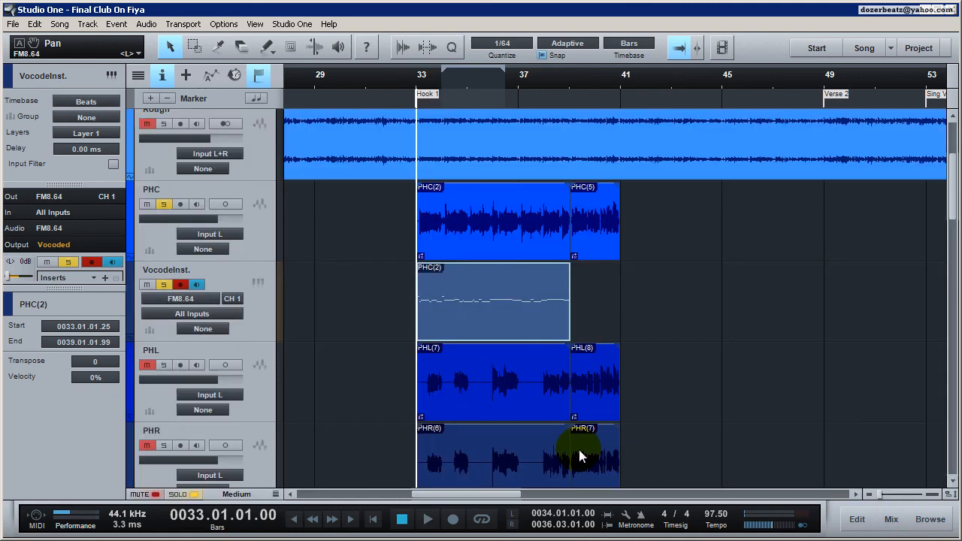
double_click(493, 308)
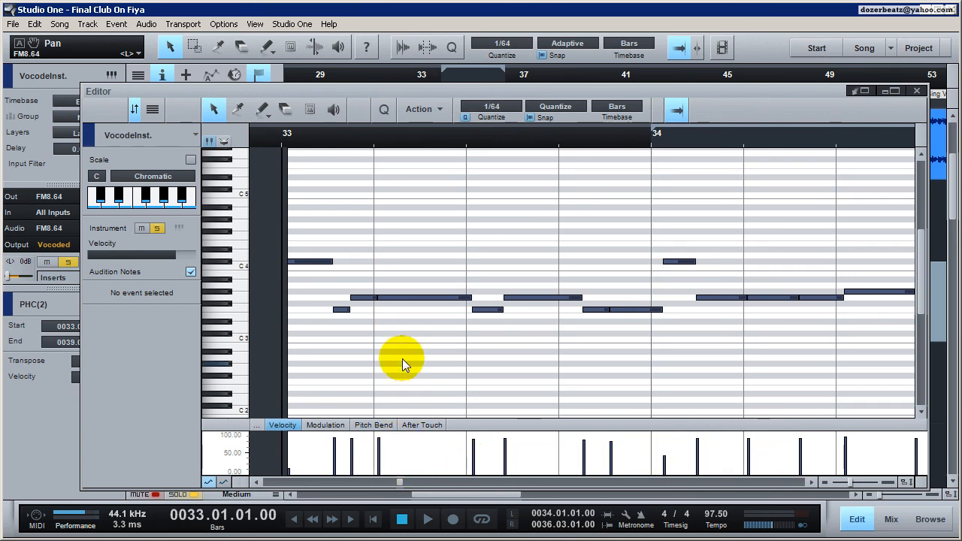
right_click(403, 339)
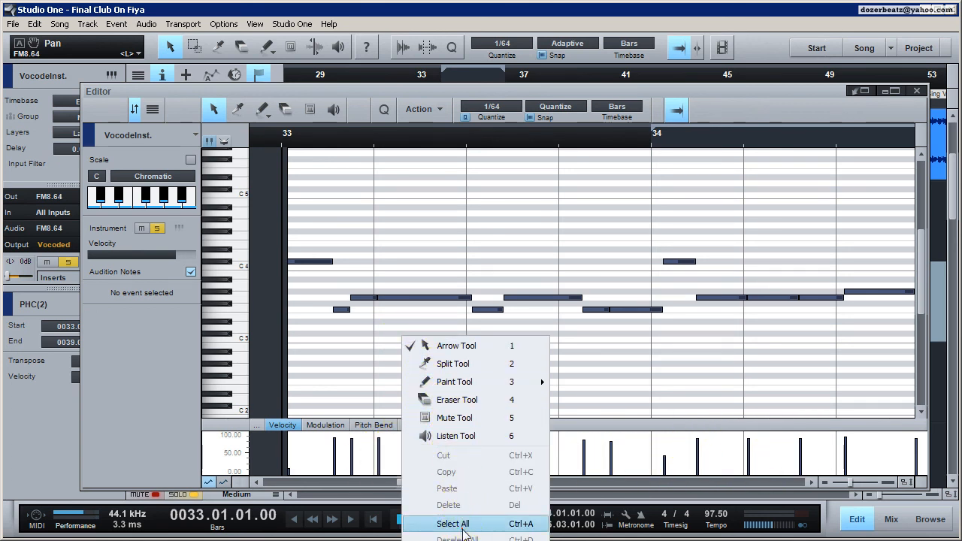
left_click(454, 524)
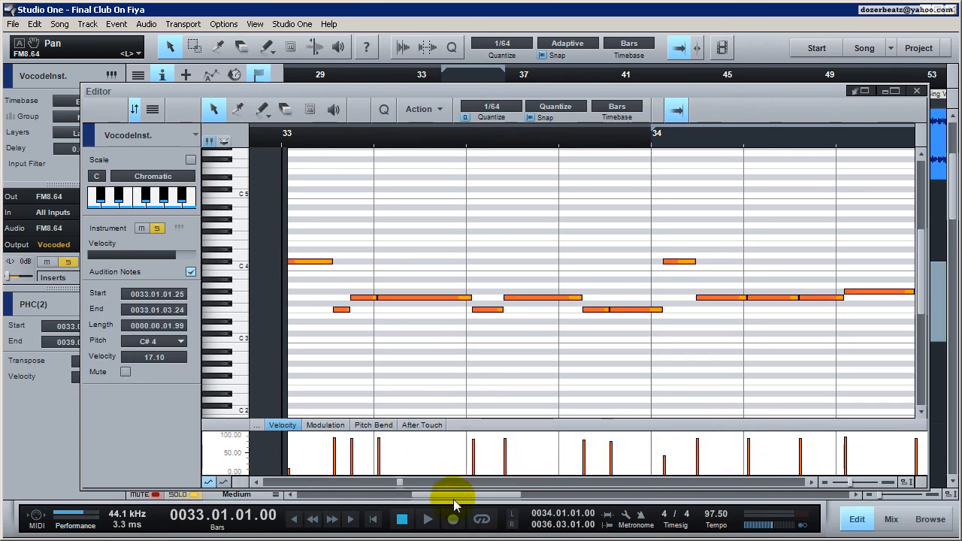
right_click(474, 456)
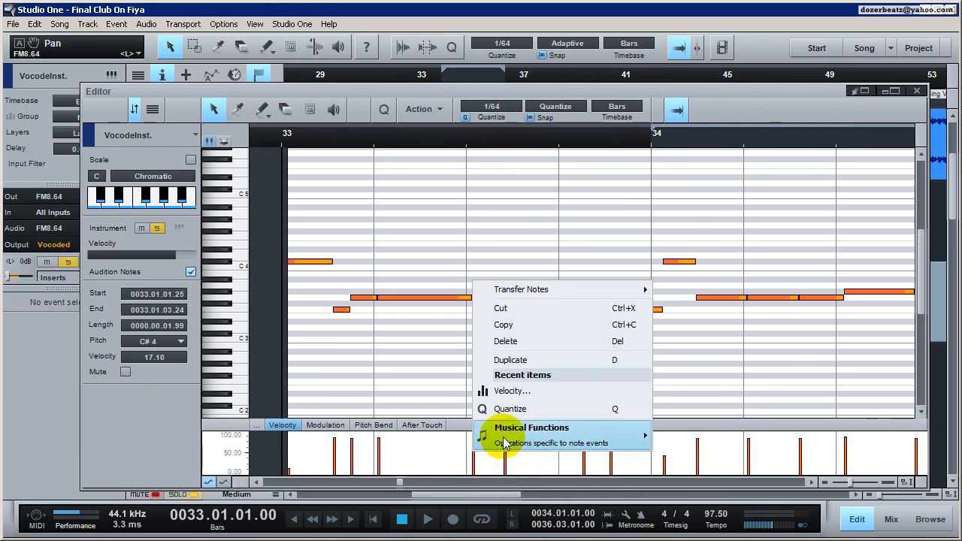
mouse_move(505, 444)
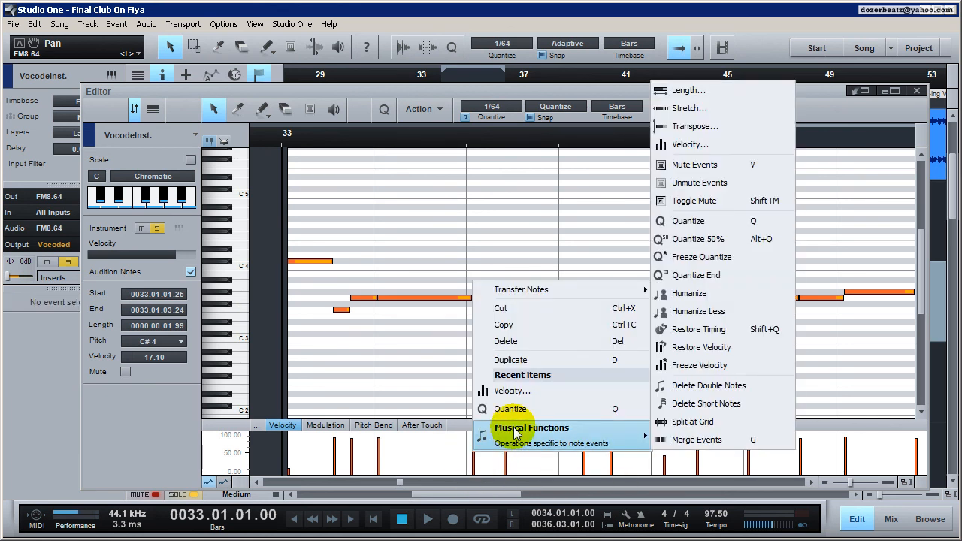
left_click(705, 145)
left_click(469, 230)
left_click(487, 376)
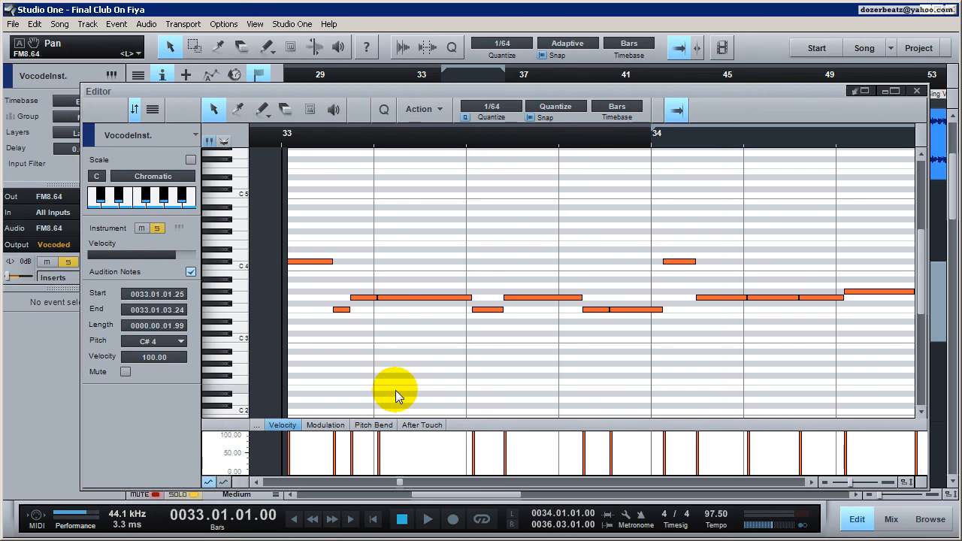
Show the mixer and compare the inserts and sends of the Vocoded bus with those of the PHC bus
left_click(891, 521)
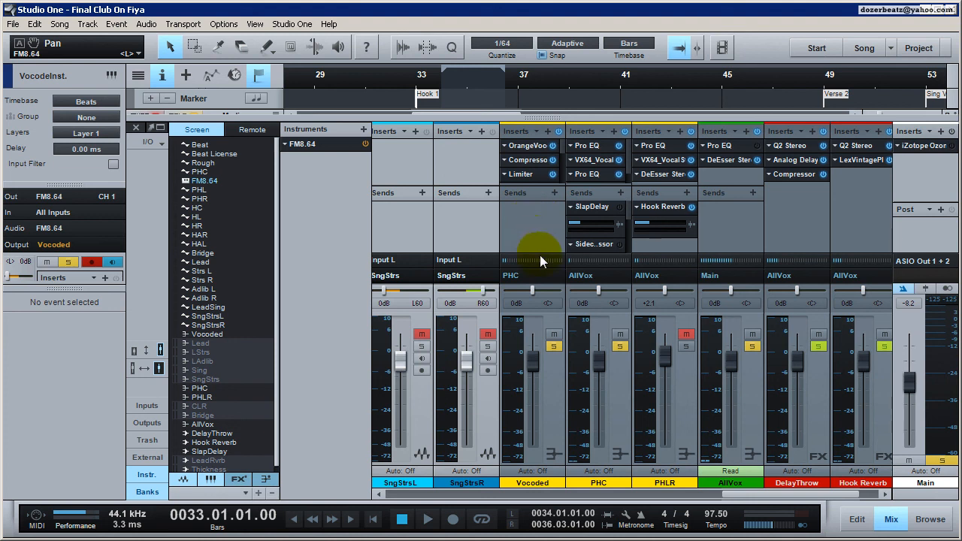
left_click(554, 414)
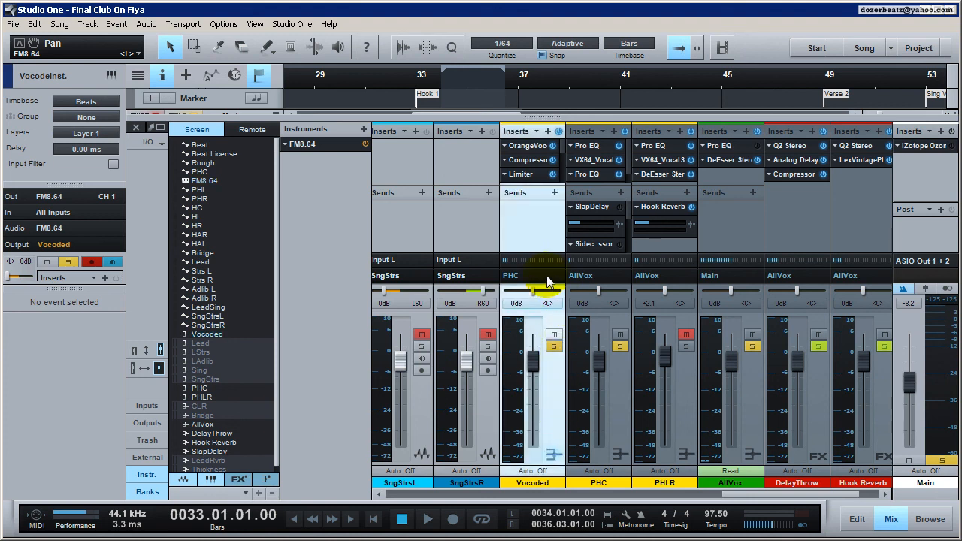
left_click(621, 416)
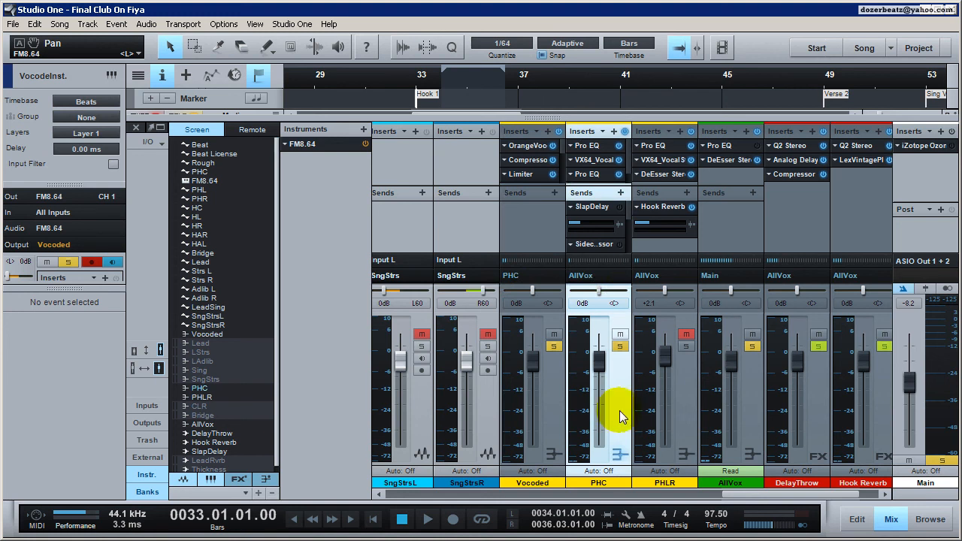
left_click(558, 410)
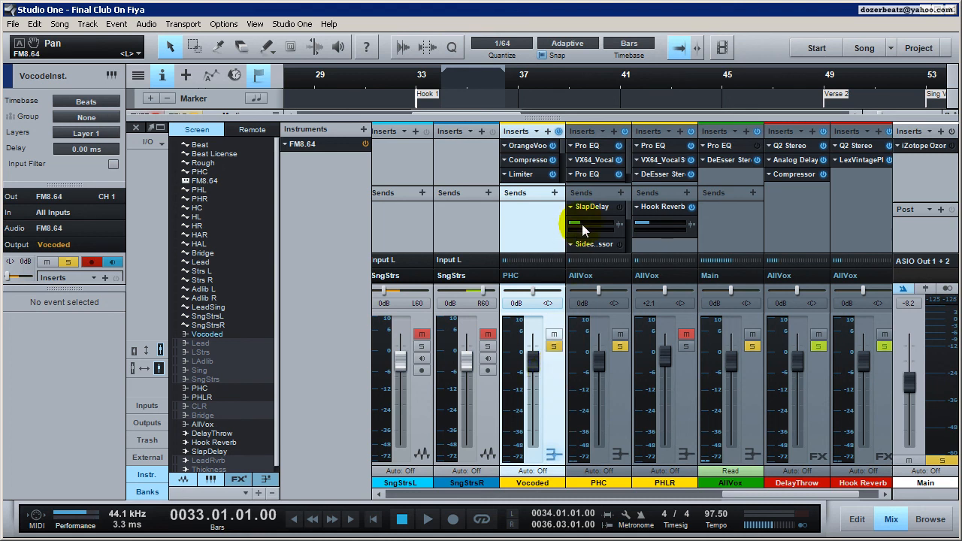
left_click(625, 383)
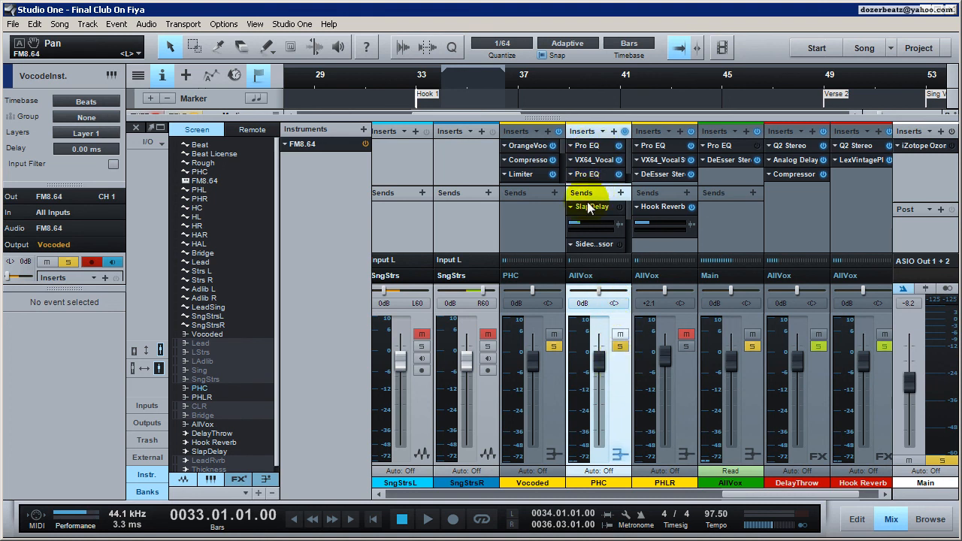
left_click(553, 392)
left_click(611, 389)
left_click_drag(499, 254, 537, 387)
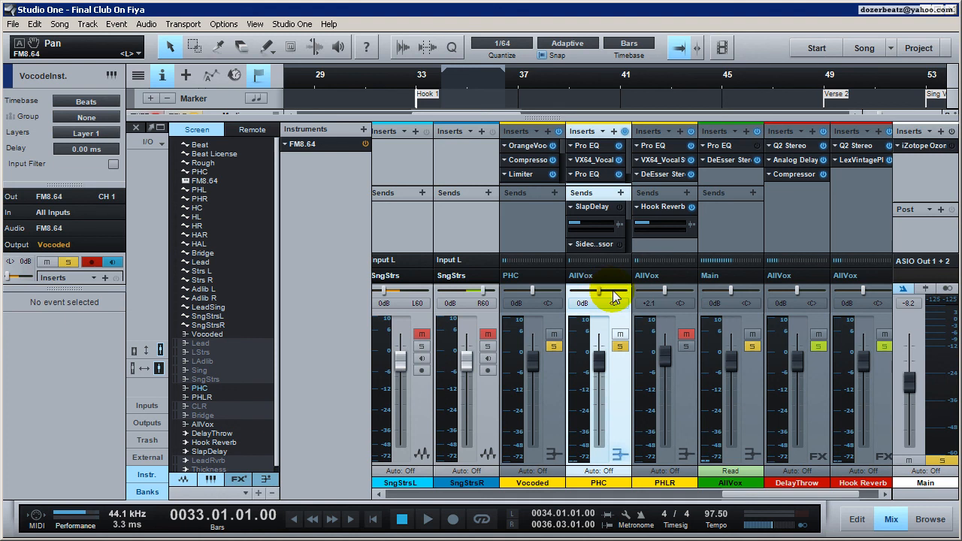
Play the hook from bar 33 and set the PHC bus's Hook Reverb send level to about -24.2 dB
scroll(629, 218, "down", 2)
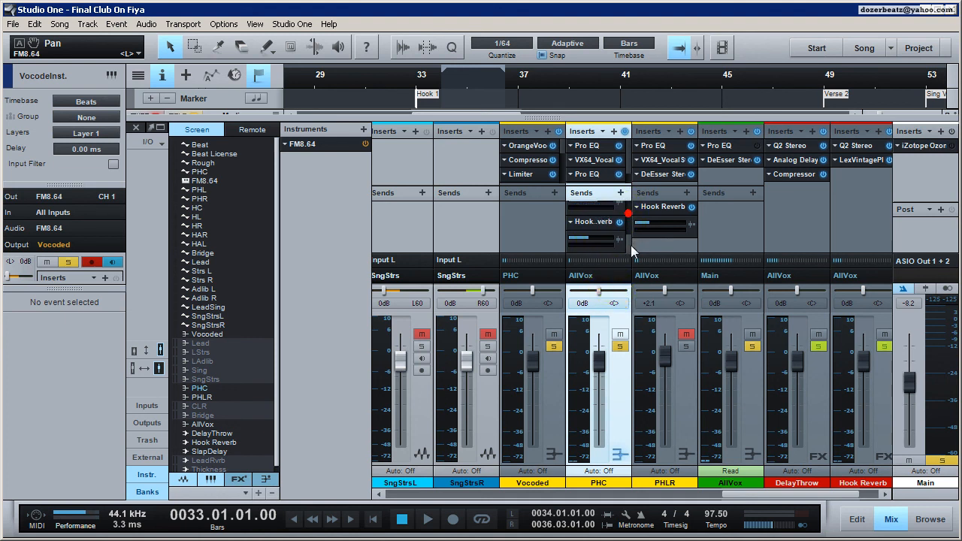
key("space")
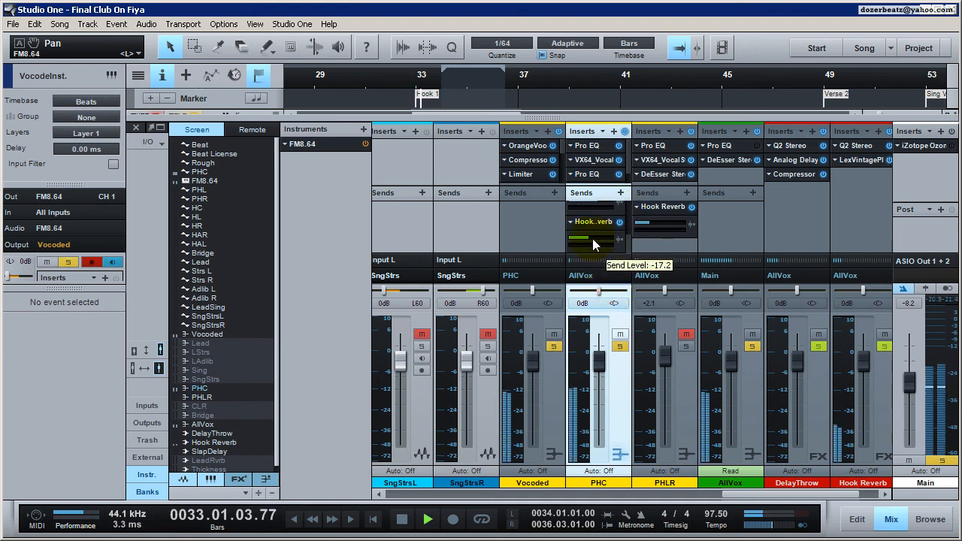
mouse_move(592, 238)
left_mouse_down()
mouse_move(603, 237)
mouse_move(586, 238)
left_mouse_up()
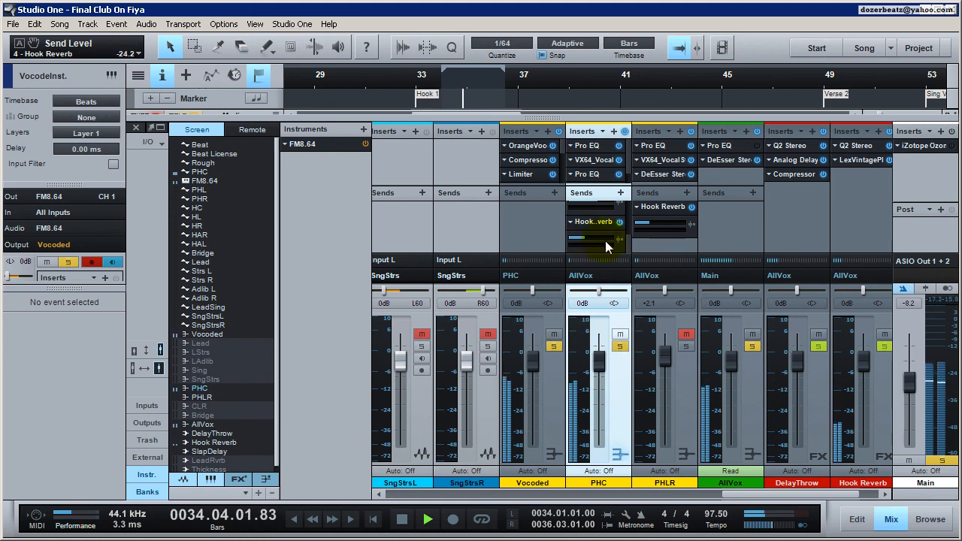
key("space")
Temporarily enable the PHC bus's Sidechain and DelayThrow sends, mute both again, and select the Vocoded bus
scroll(630, 233, "up", 1)
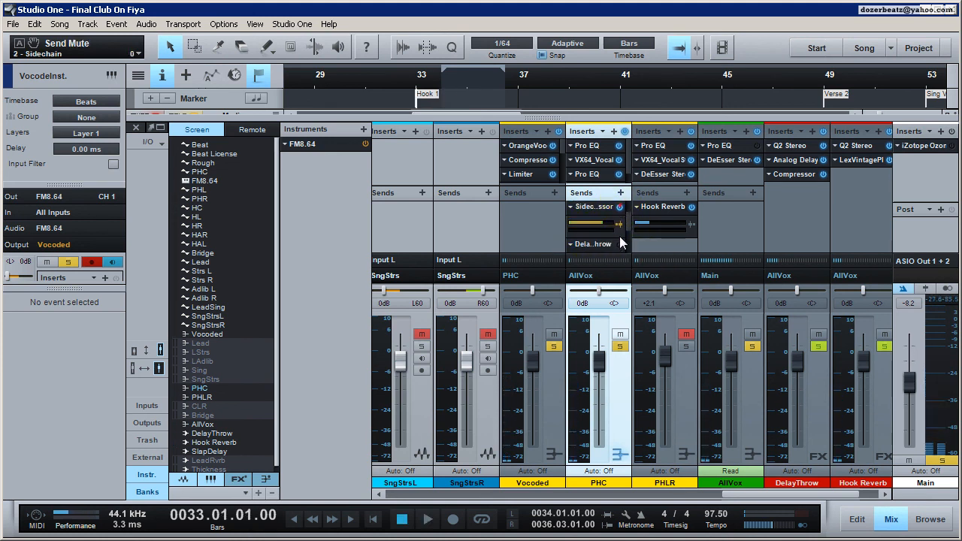
left_click(619, 243)
scroll(627, 222, "down", 1)
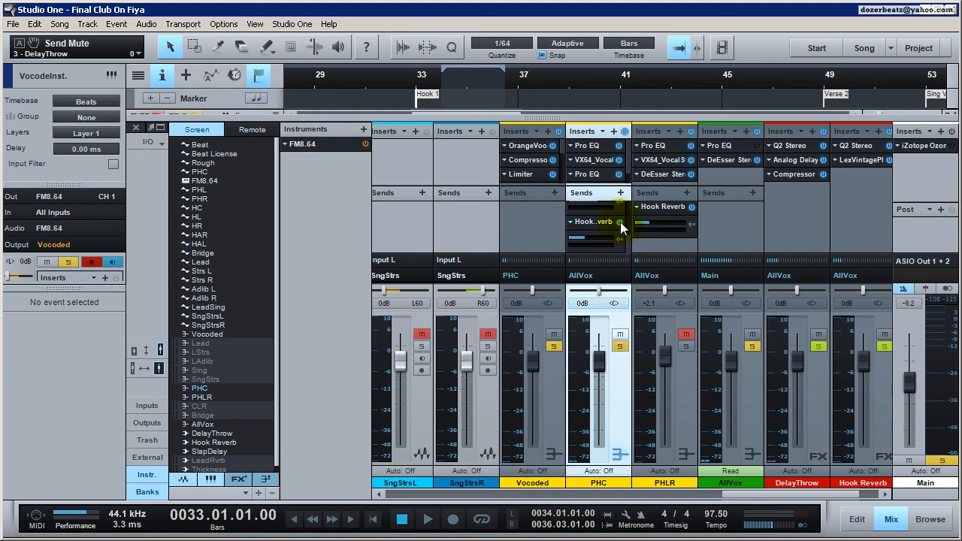
scroll(628, 237, "up", 2)
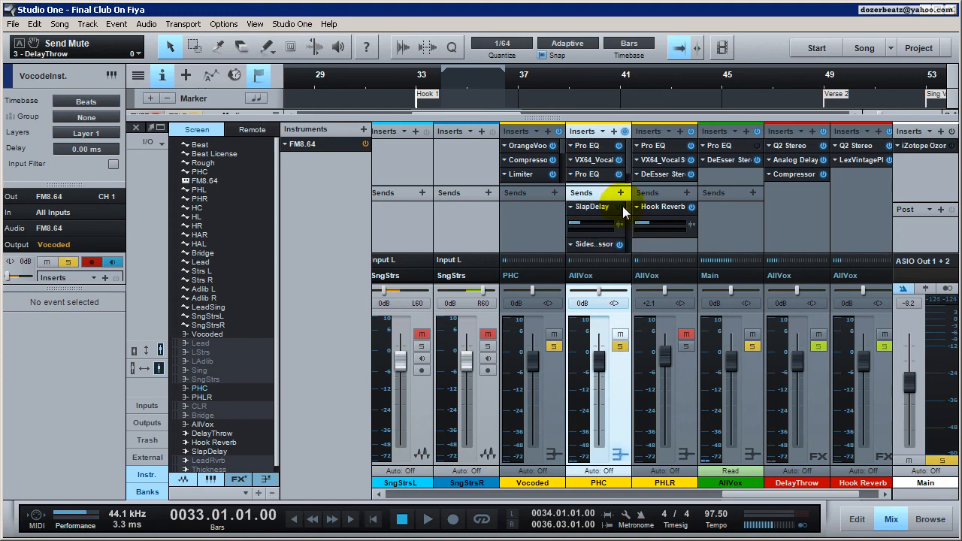
left_click(620, 207)
left_click(619, 244)
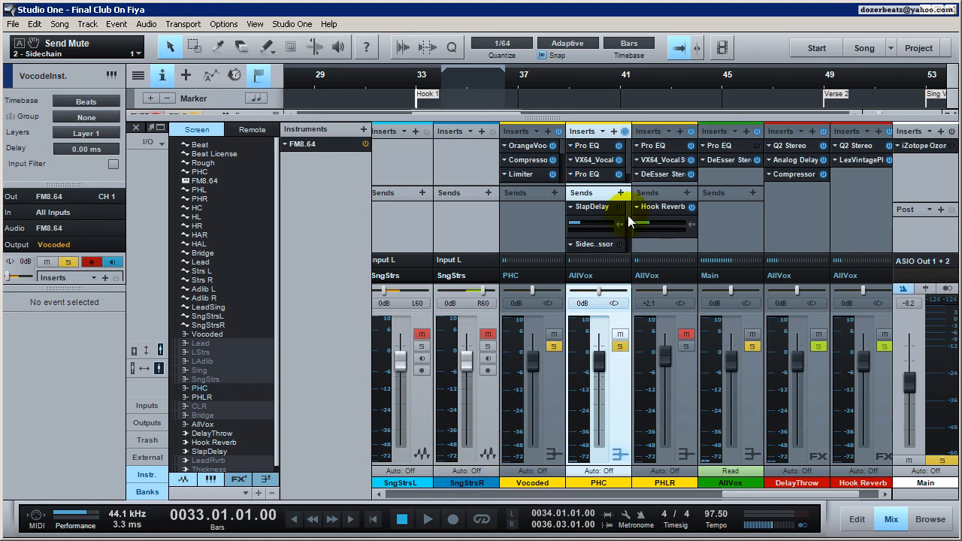
scroll(628, 215, "down", 1)
left_click(625, 226)
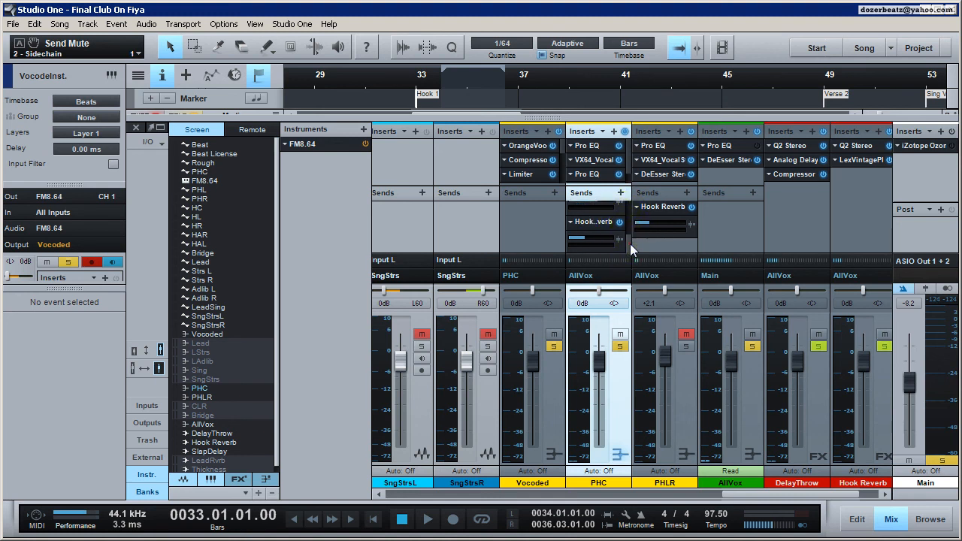
scroll(630, 243, "up", 1)
left_click(620, 207)
left_click(629, 298)
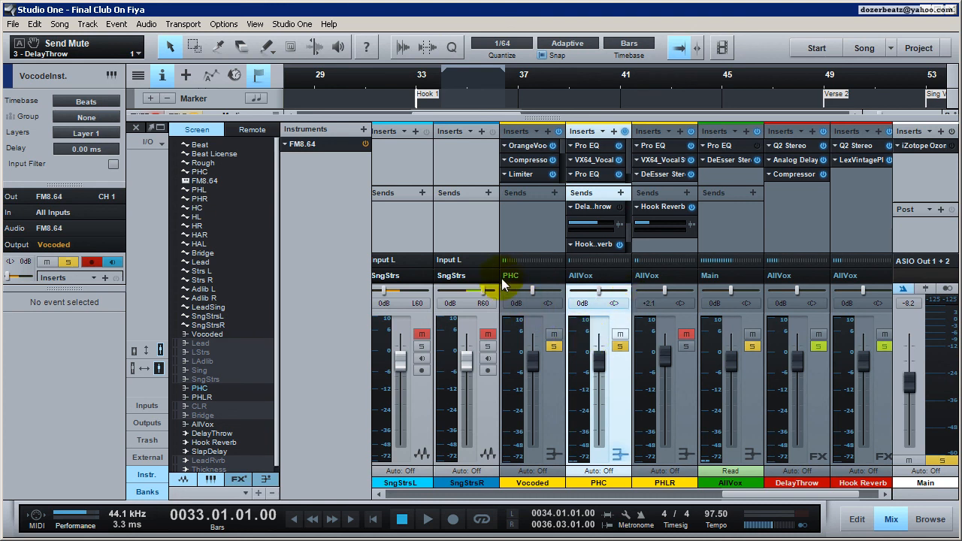
left_click(549, 386)
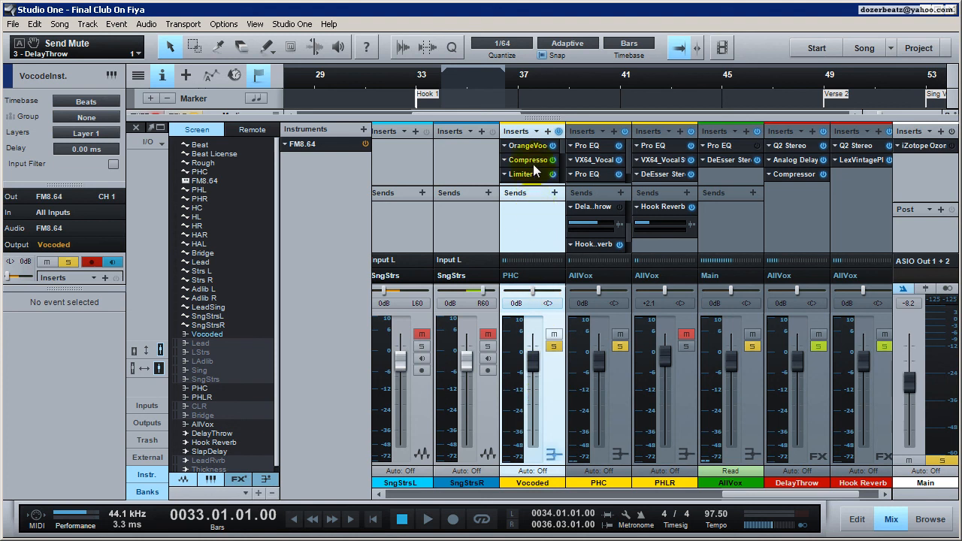
Look through the list of sounds available for oscillator 1 in Vokko's synth section and close it
mouse_move(525, 367)
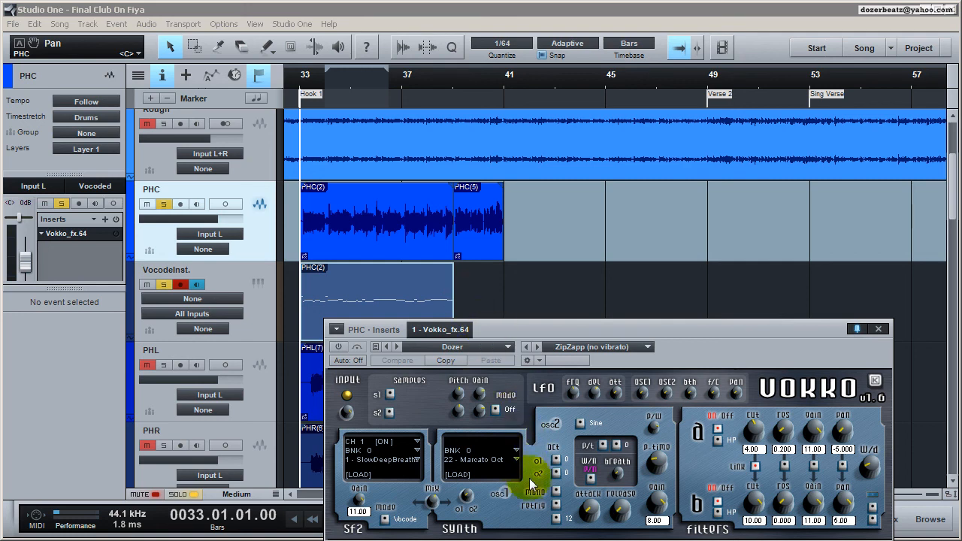
left_click(516, 461)
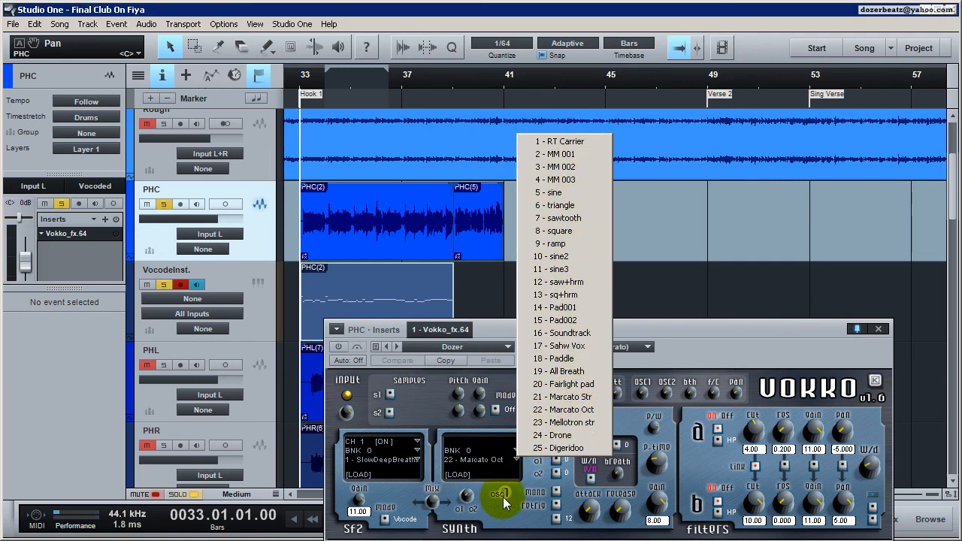
left_click(517, 477)
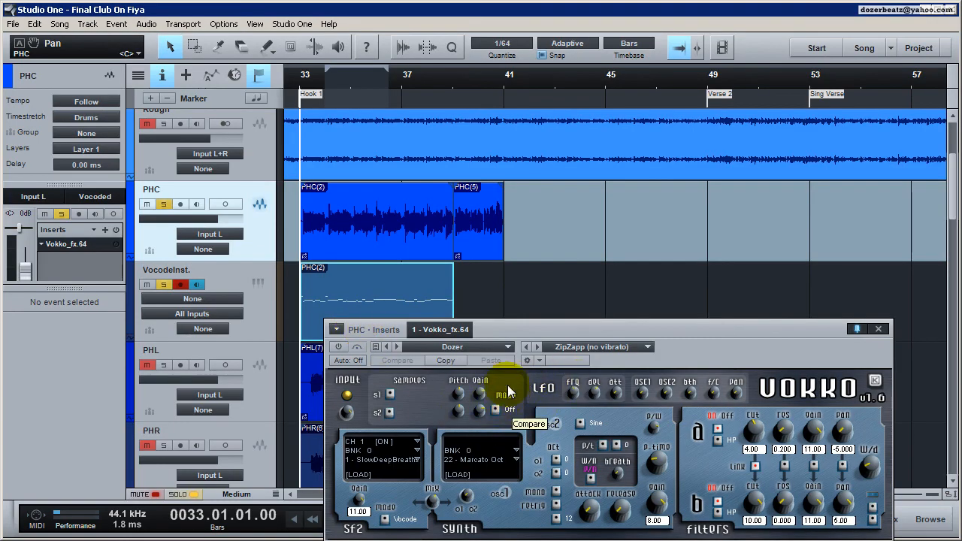
Shift the pan of the PHC track slightly off centre and reset it to the middle
left_click(258, 247)
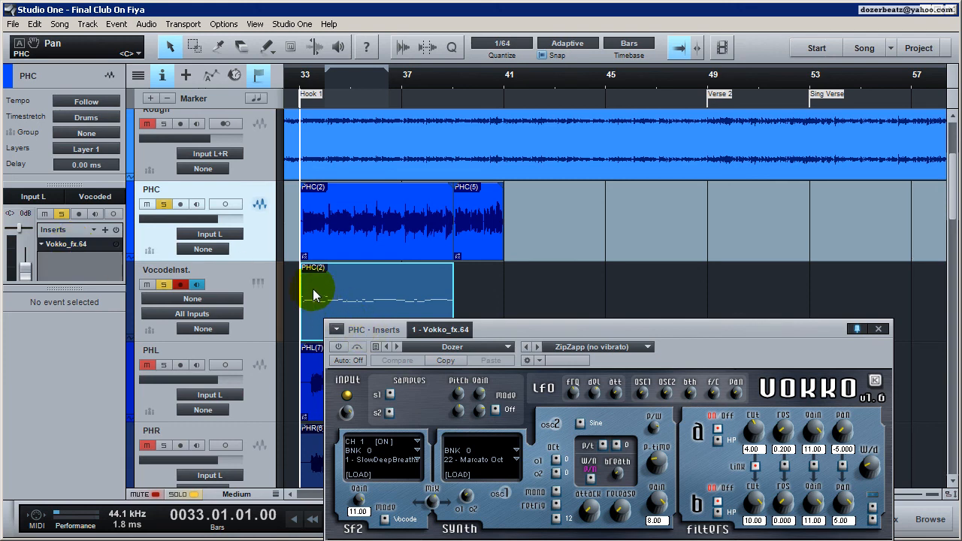
mouse_move(19, 234)
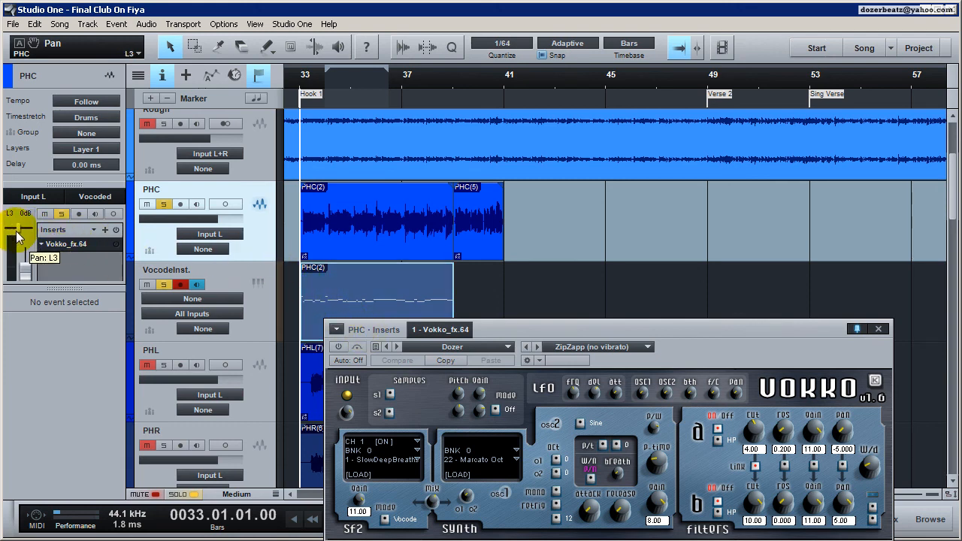
left_click(218, 281)
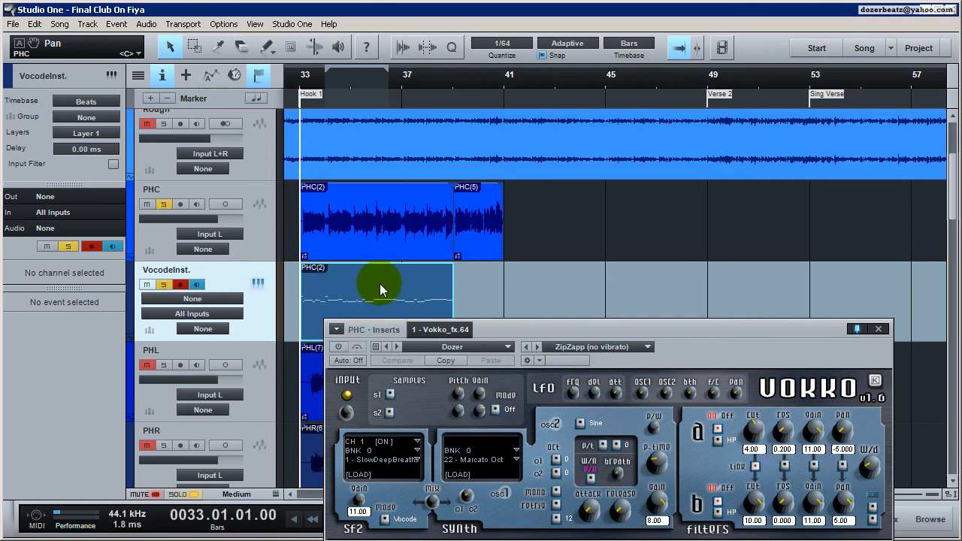
left_click(146, 247)
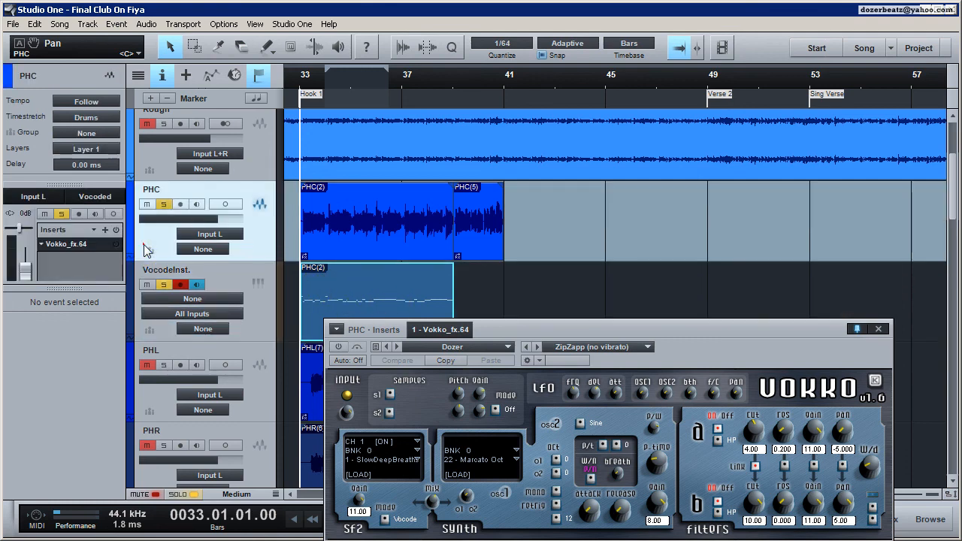
left_click_drag(18, 229, 21, 229)
left_click(17, 228, "ctrl")
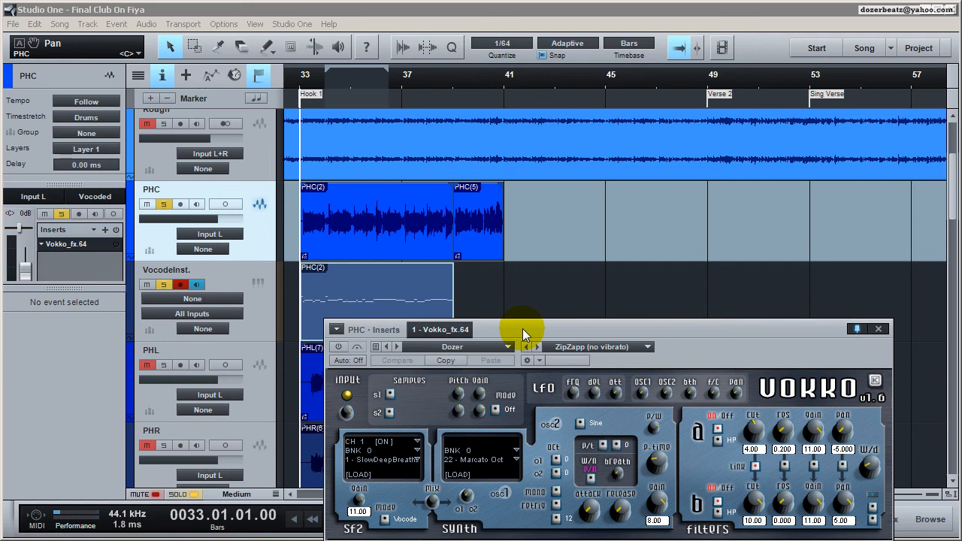
Route the VocodeInst. track's note output to the Vokko_fx.64 plug-in
left_click(225, 282)
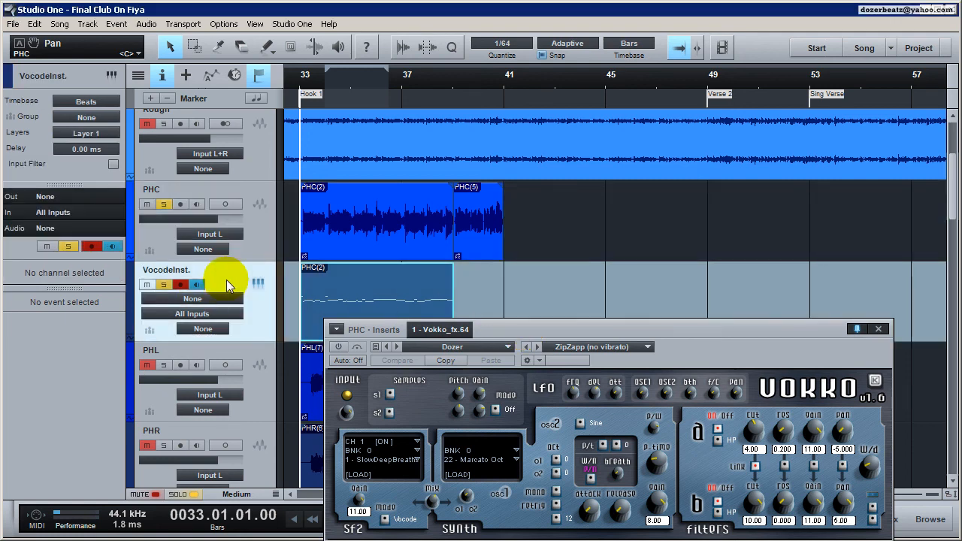
left_click(248, 255)
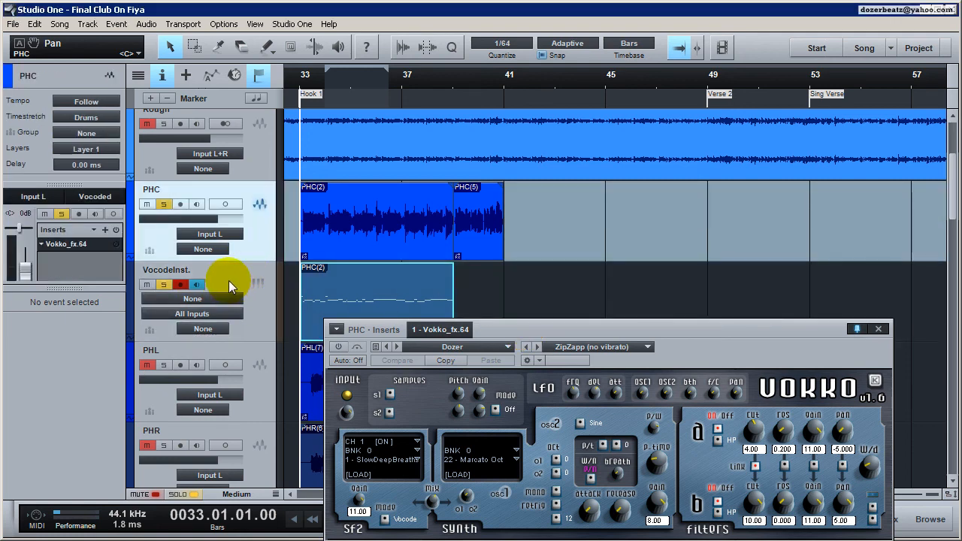
left_click(228, 280)
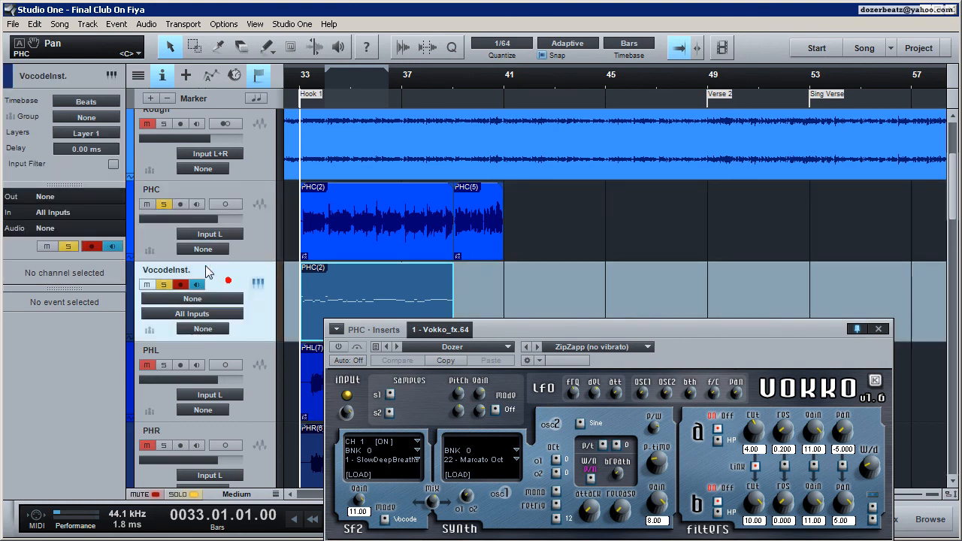
left_click(39, 198)
left_click(58, 223)
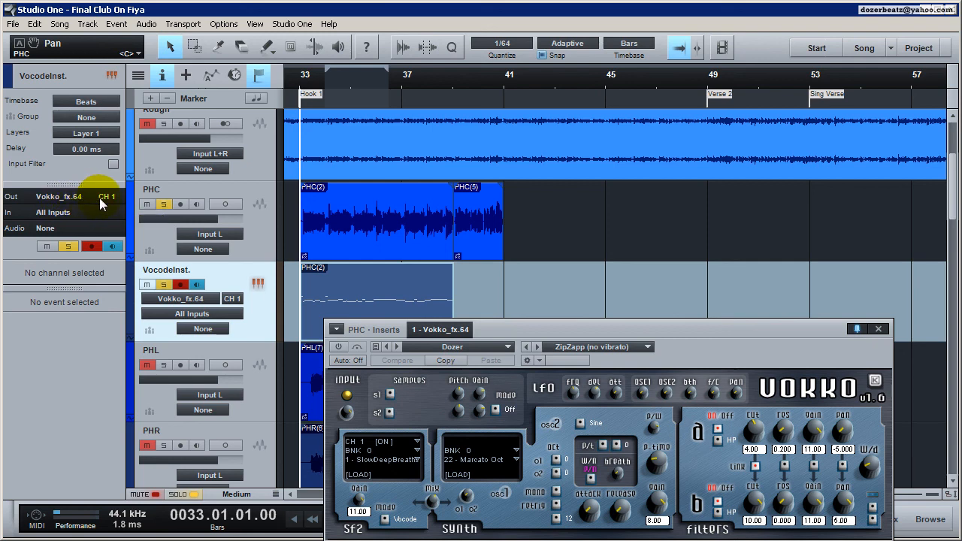
Close the Vokko window, route the PHC track's output to the PHC bus, and check that bus in the mixer
left_click(248, 252)
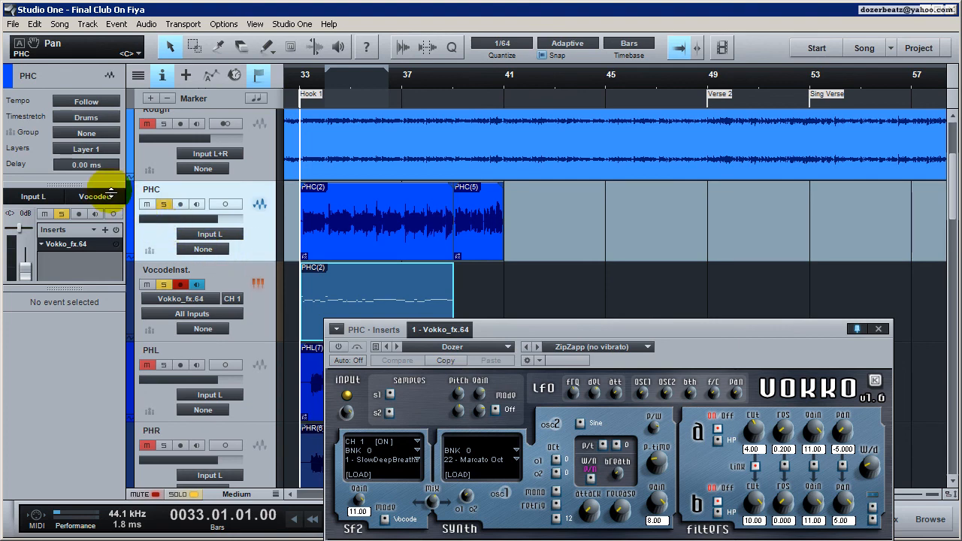
left_click(879, 329)
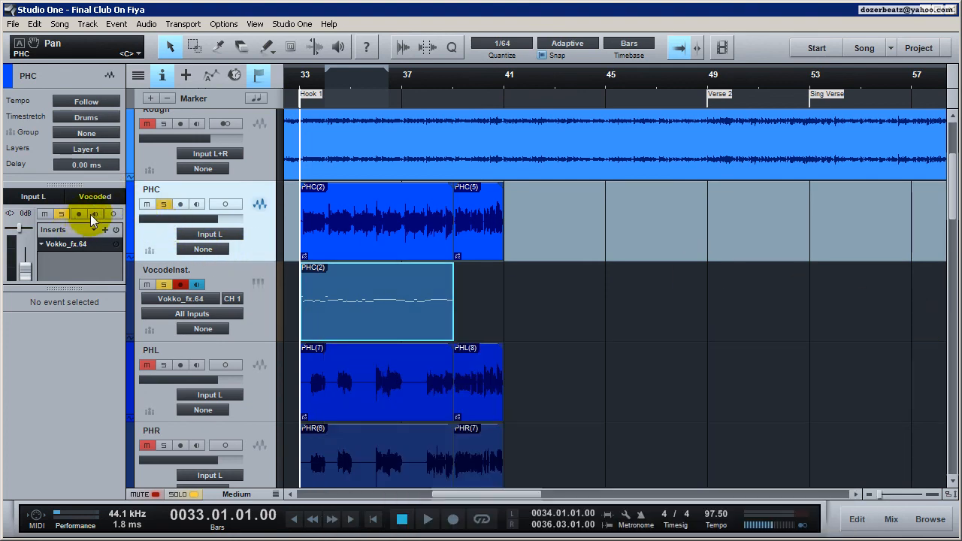
left_click(95, 196)
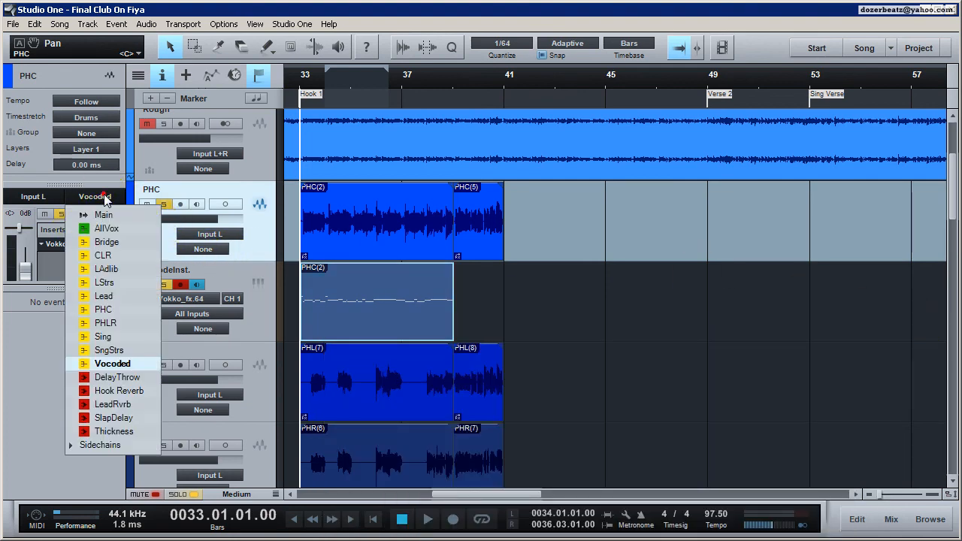
left_click(103, 309)
left_click(891, 520)
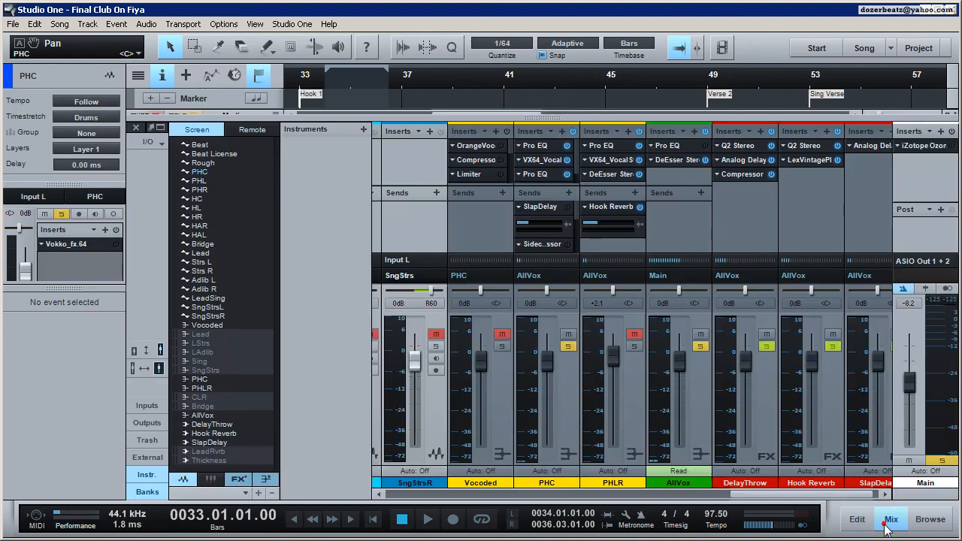
left_click(560, 417)
left_click(561, 429)
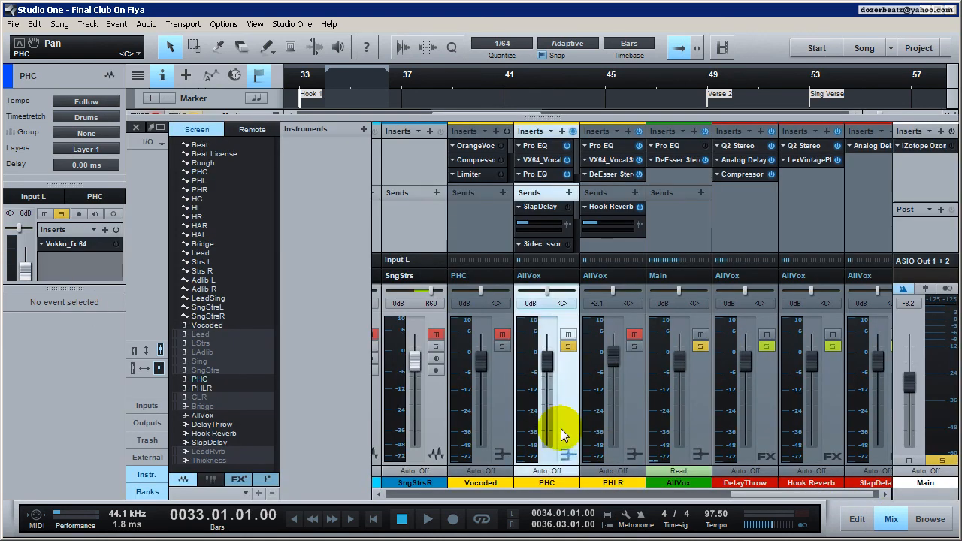
left_click(892, 520)
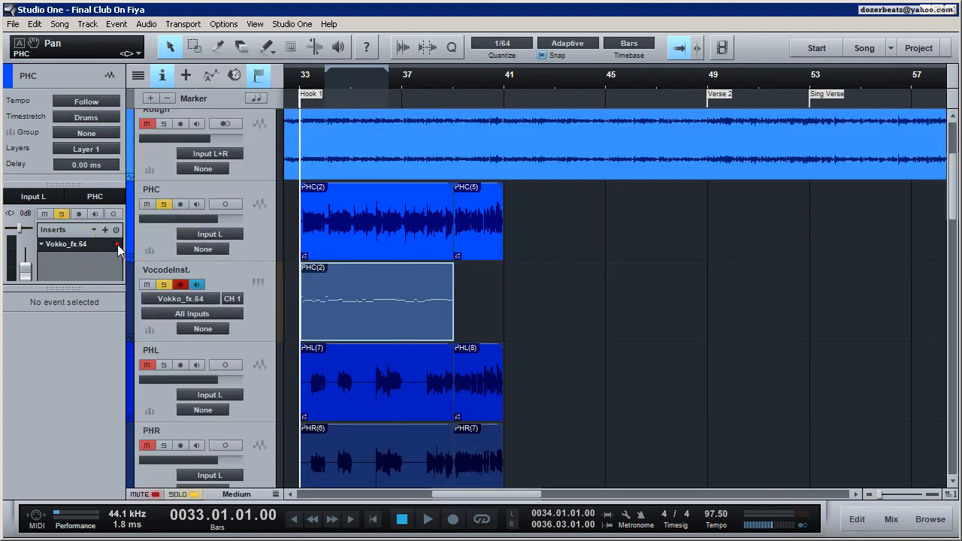
Activate the Vokko_fx.64 insert on the PHC track and compare that track's routing with the VocodeInst. track's
left_click(116, 244)
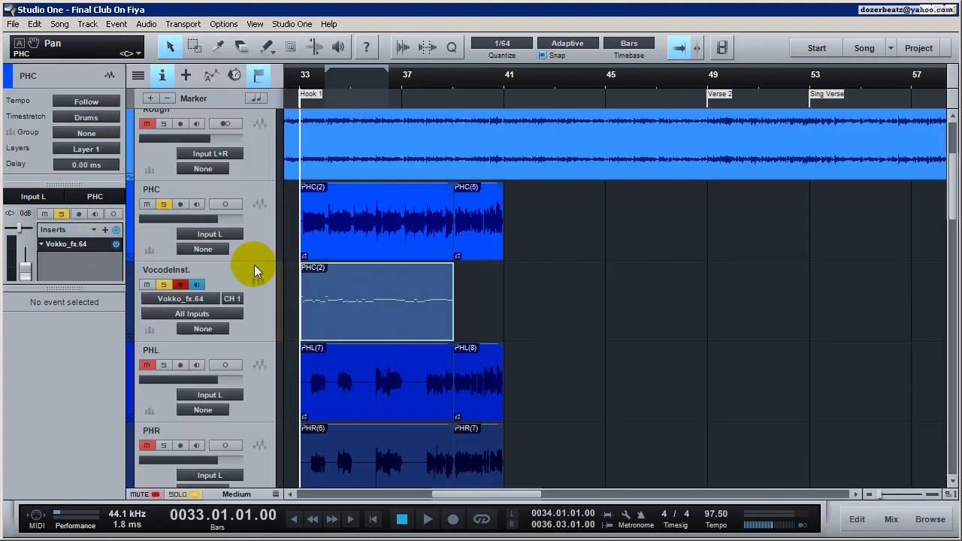
left_click(234, 280)
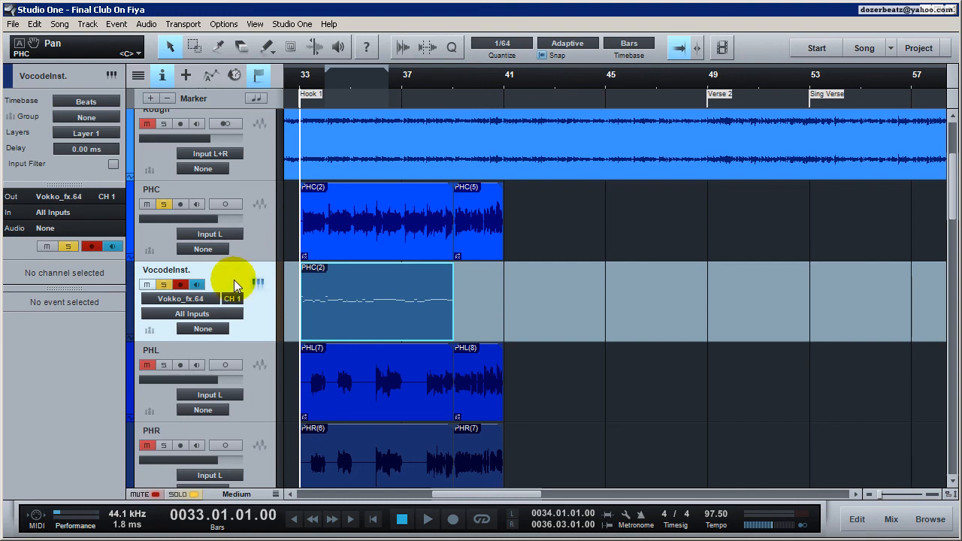
left_click(241, 248)
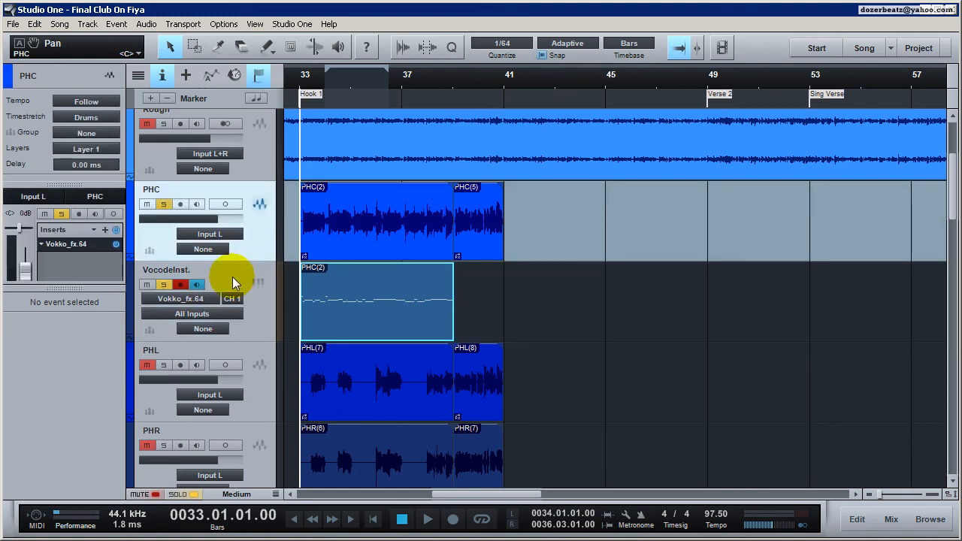
left_click(224, 279)
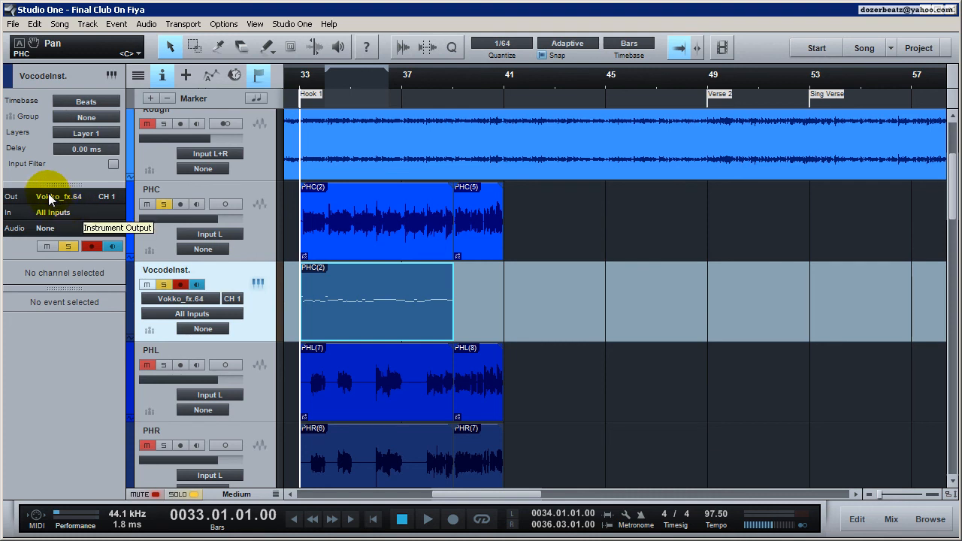
left_click(252, 253)
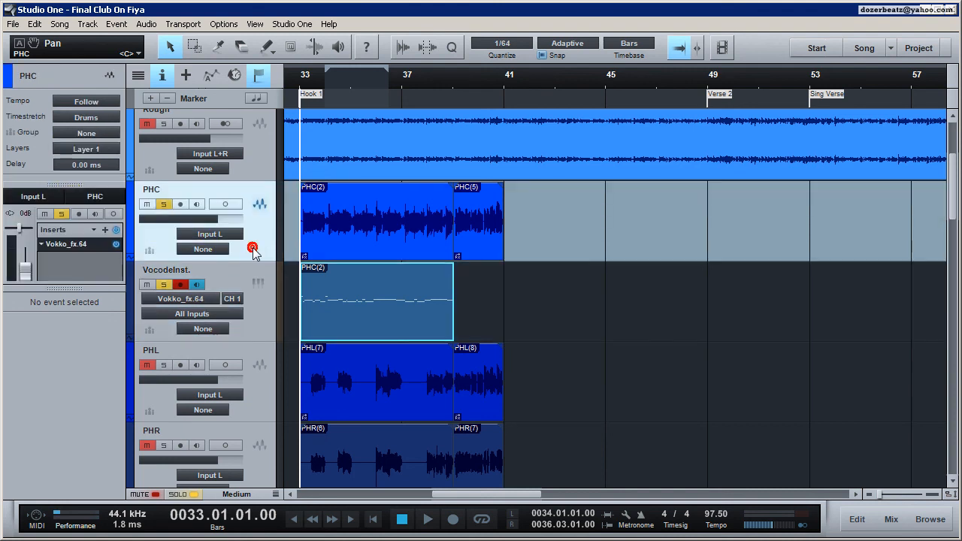
left_click(245, 327)
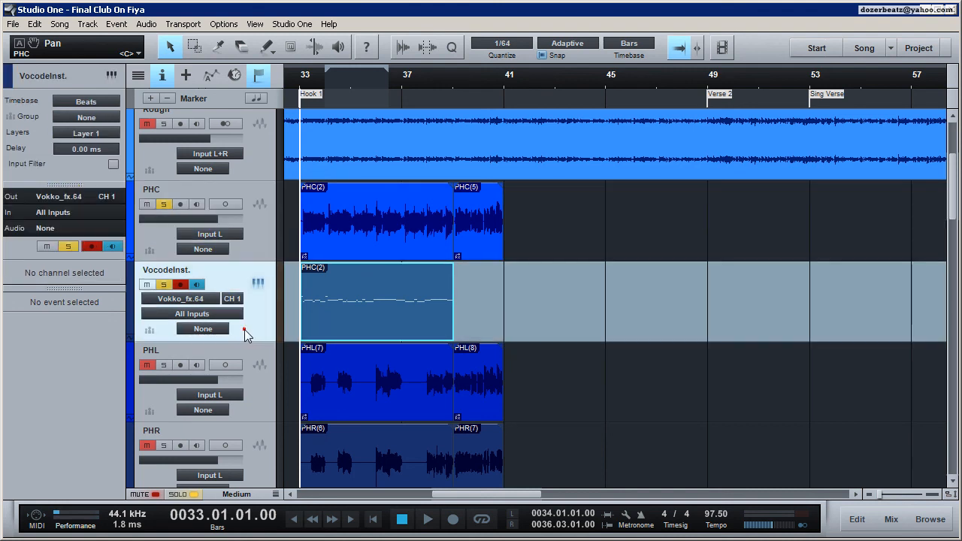
left_click(246, 251)
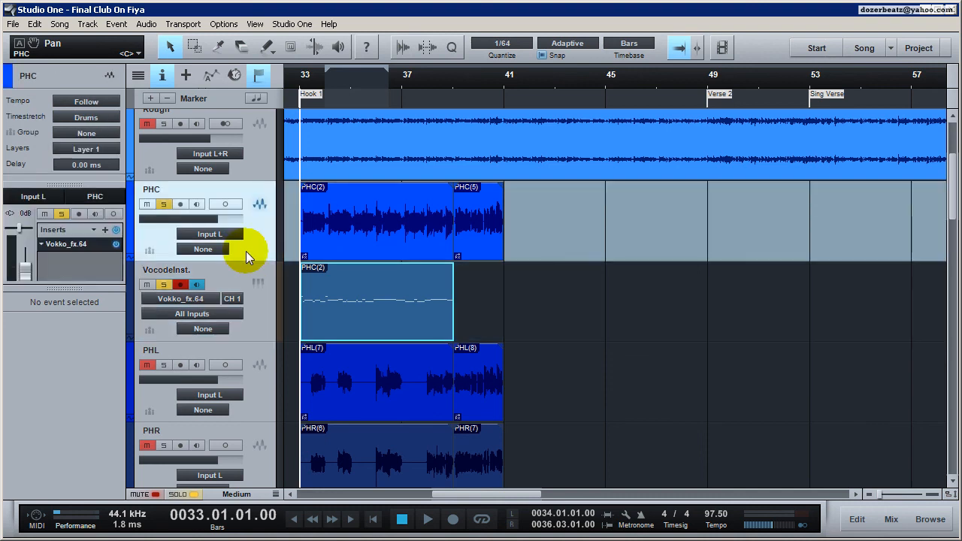
Listen to the PHC hook through Vokko from bar 33, and set the playback start position to bar 36, beat 2
left_click(116, 245)
key("space")
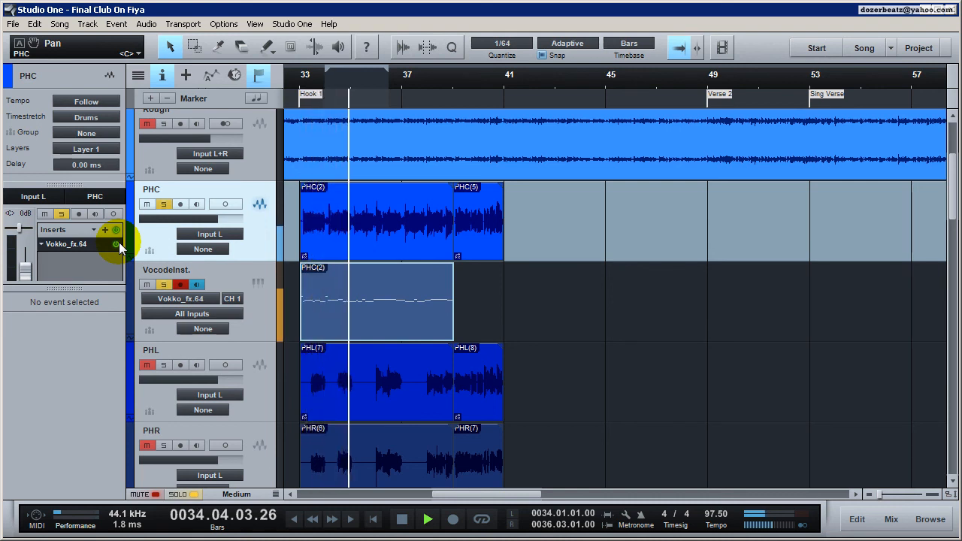
key("space")
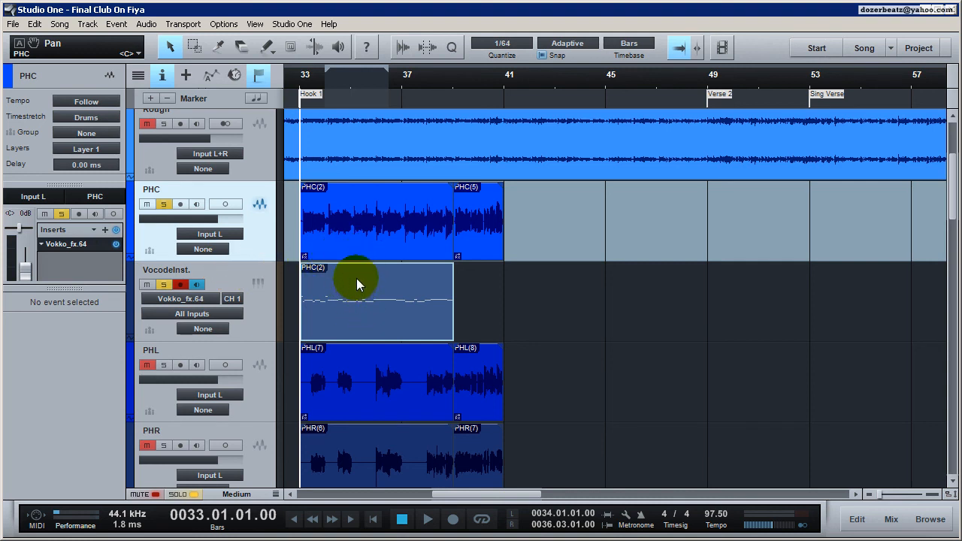
key("space")
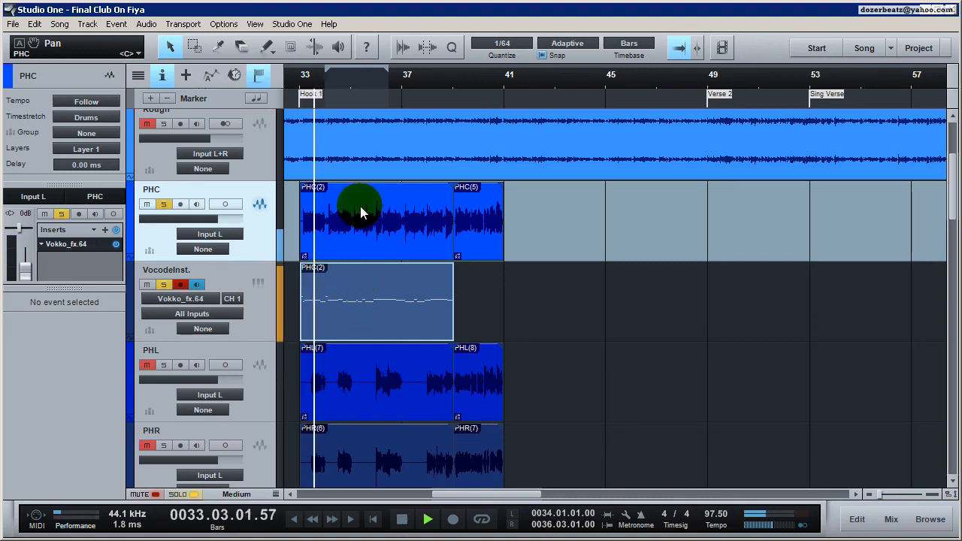
left_click(386, 81)
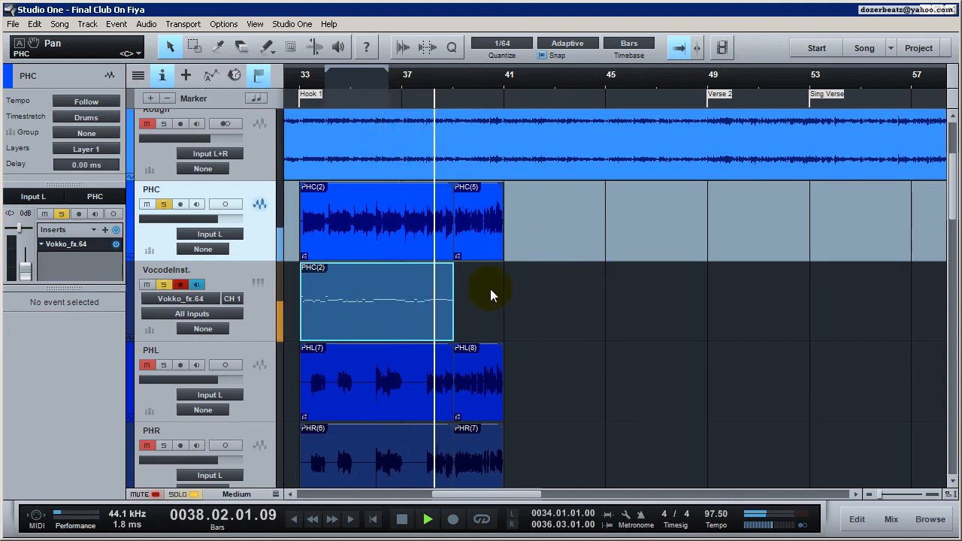
key("space")
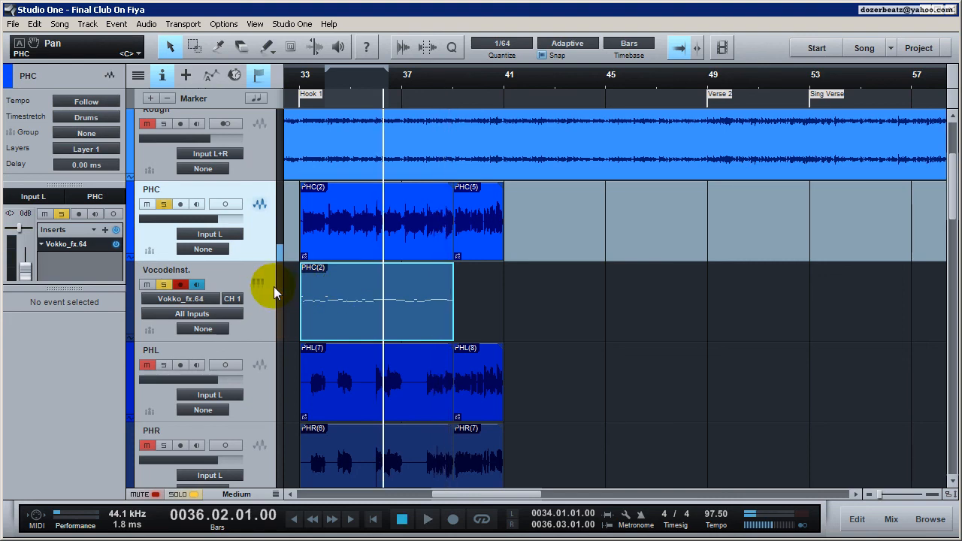
Play the vocoded vocal through the PHC bus in the mixer and inspect both of the bus's Pro EQ inserts
left_click(891, 519)
left_click(562, 422)
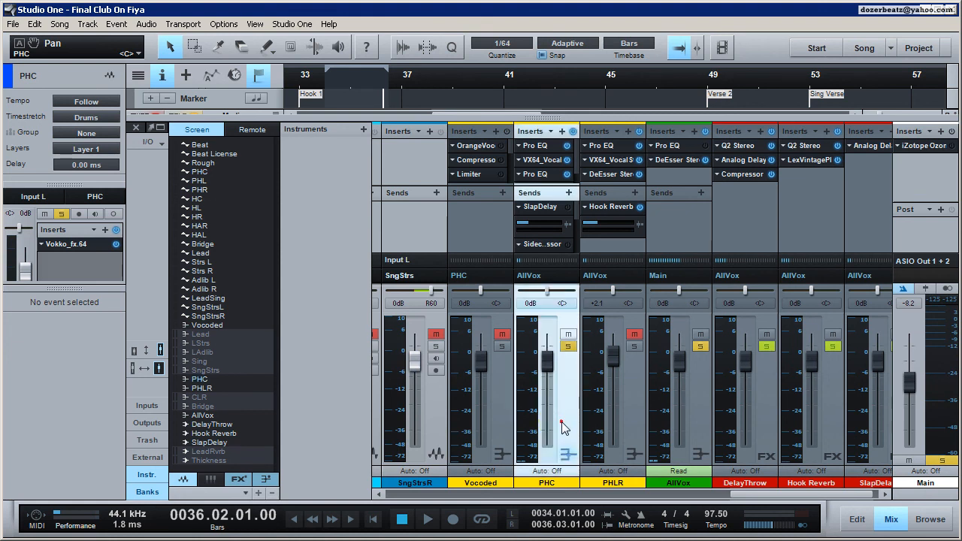
key("space")
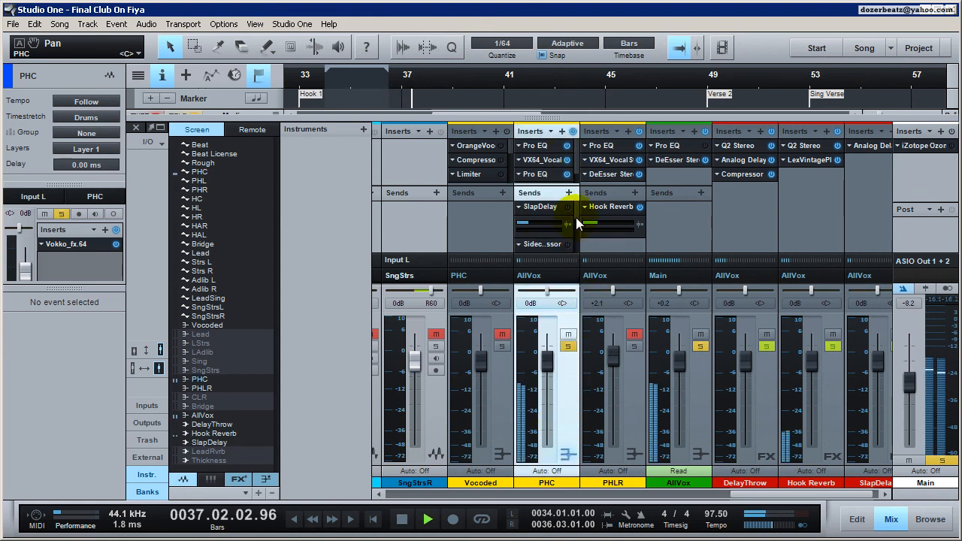
left_click(546, 146)
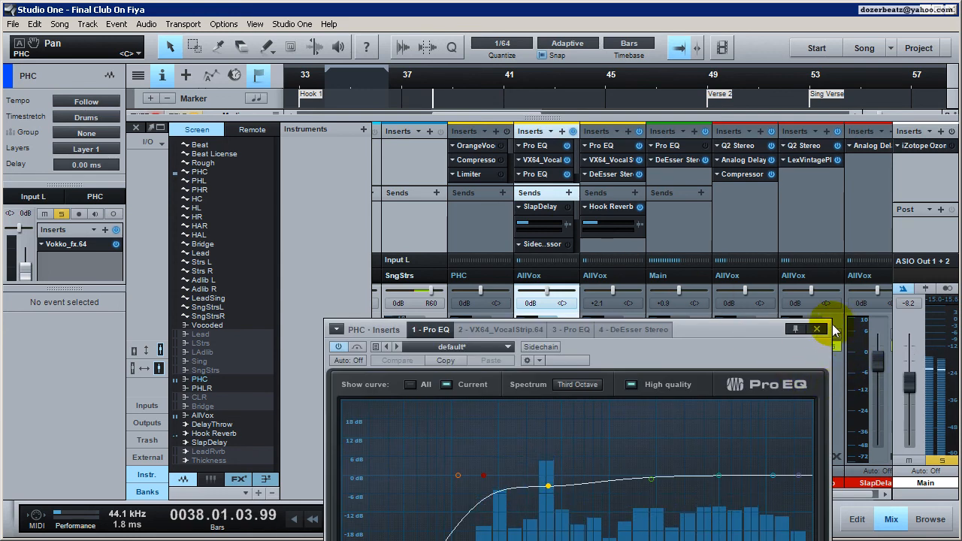
left_click(816, 329)
left_click(552, 176)
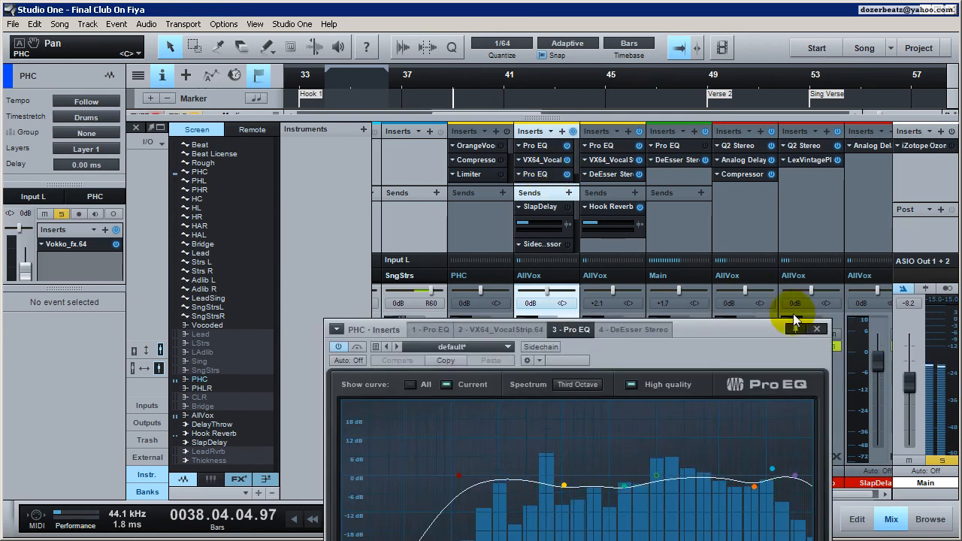
left_click(818, 329)
key("space")
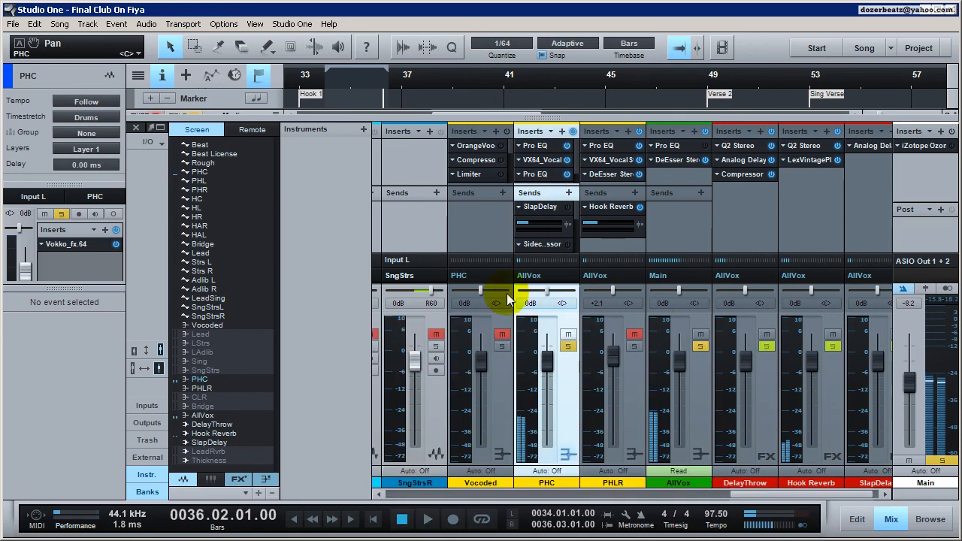
Bypass the PHC bus's two Pro EQs and VX64 vocal strip for a listening comparison, and reactivate all three
left_click(568, 160)
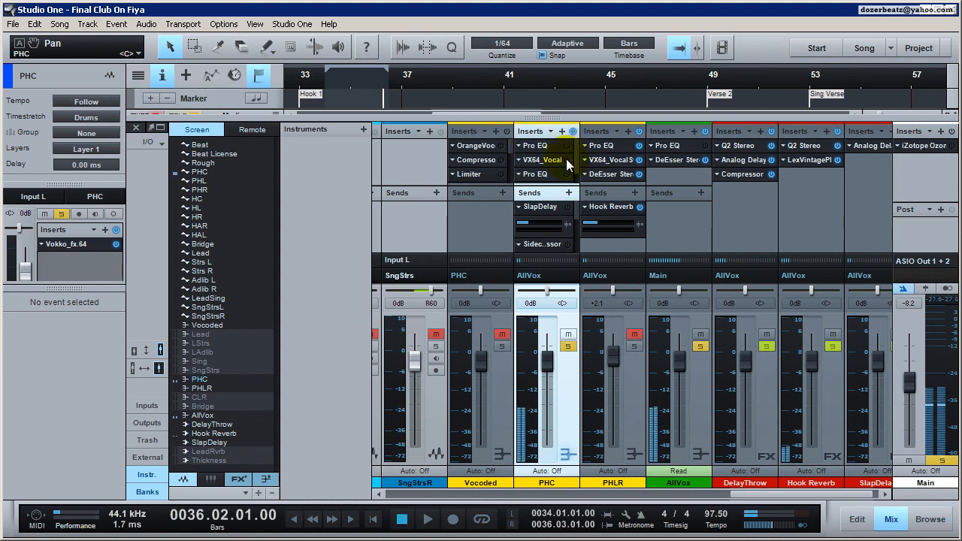
key("space")
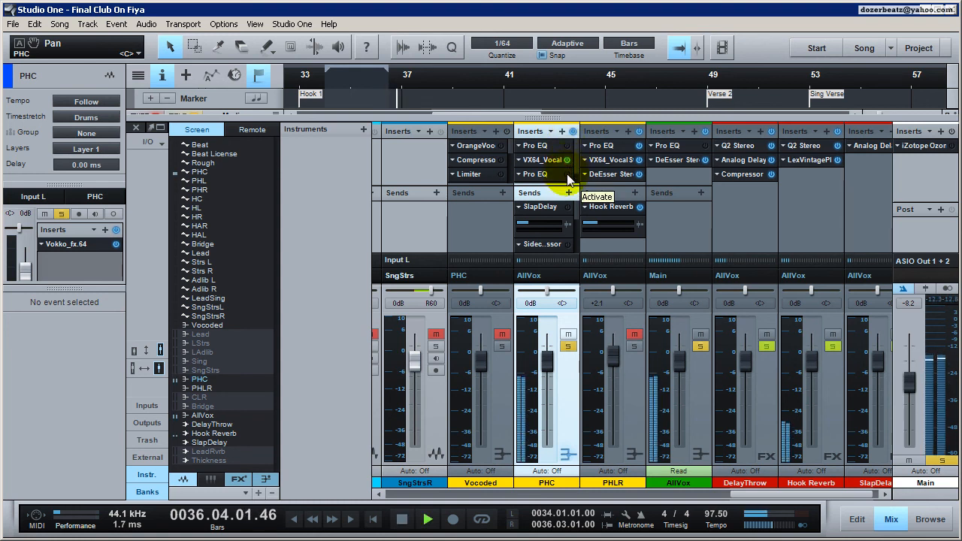
key("space")
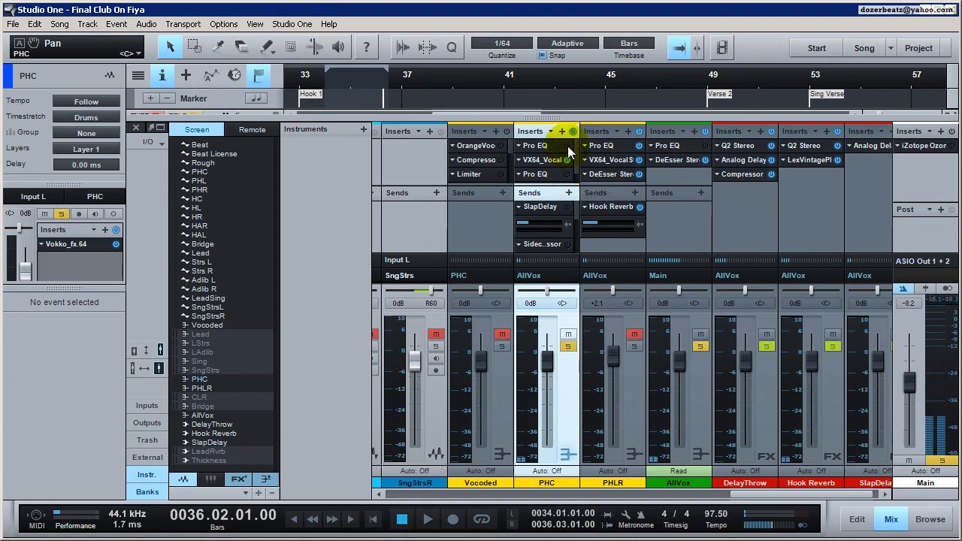
left_click(567, 146)
left_click(568, 147)
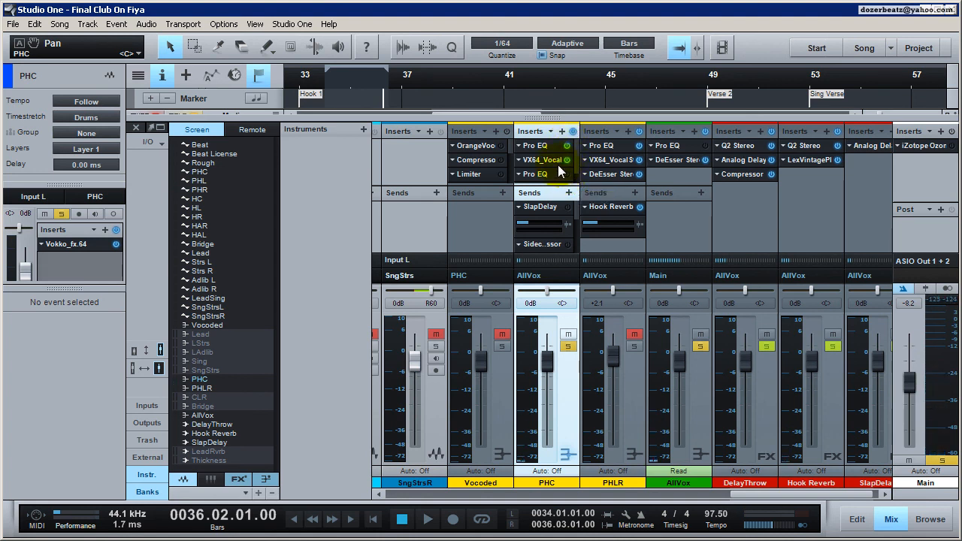
left_click(567, 174)
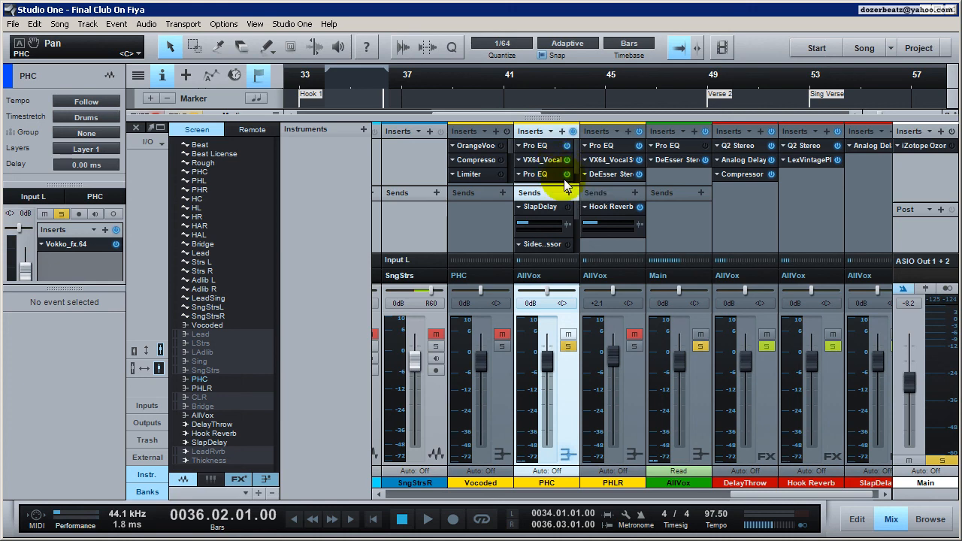
Play the vocal while examining the full curve of the Pro EQ that follows the PHC bus's VX64 vocal strip
key("space")
left_click(557, 177)
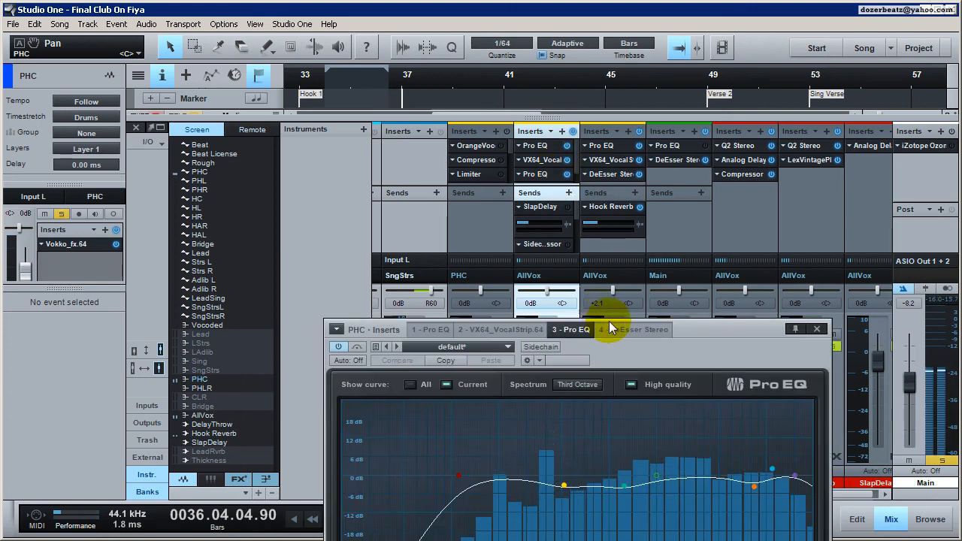
left_click_drag(688, 323, 634, 128)
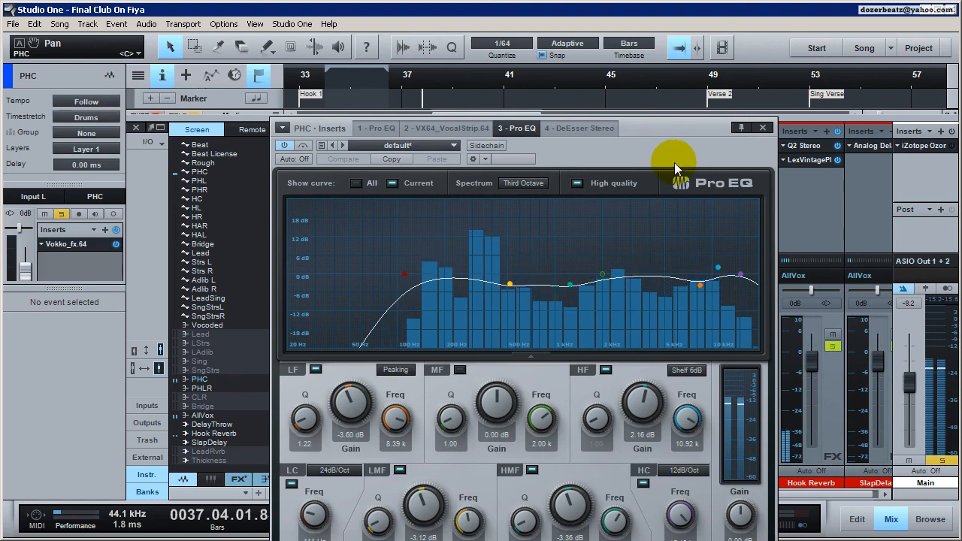
left_click(766, 127)
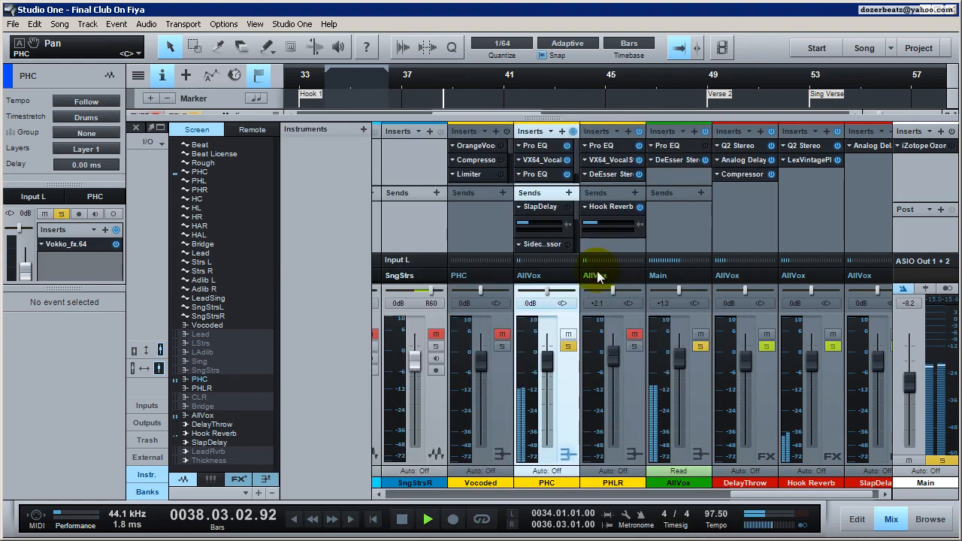
key("space")
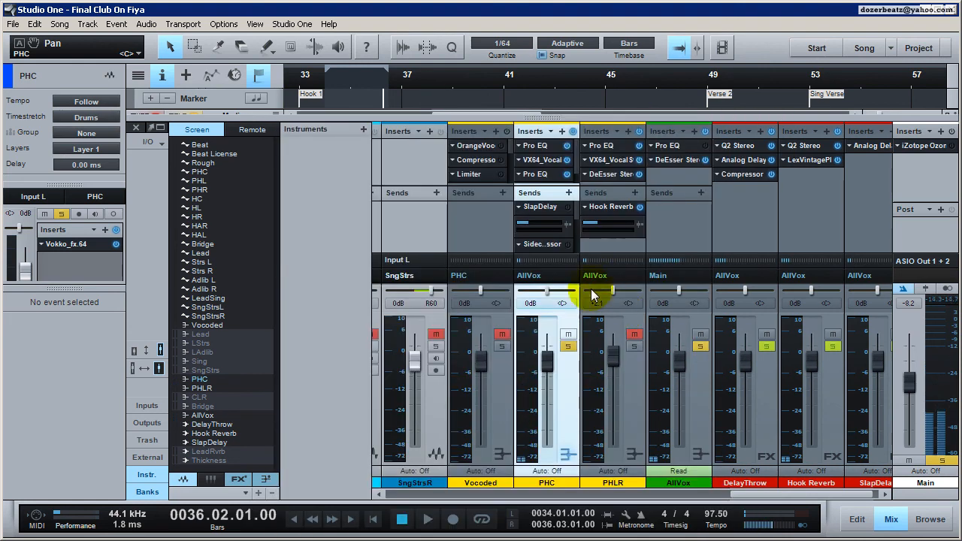
Open the PHC track's Vokko_fx.64 insert and set oscillator 2's waveform to Saw
mouse_move(443, 295)
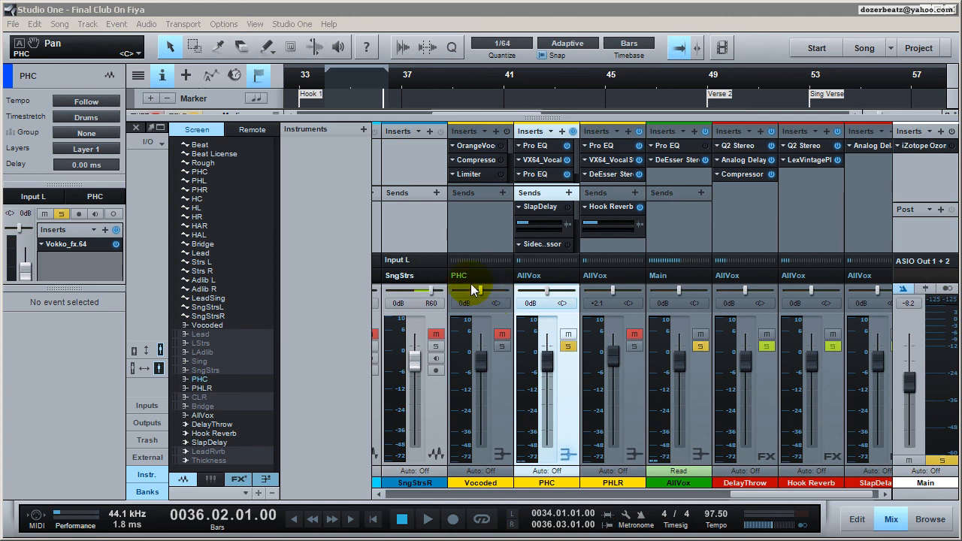
left_click(85, 243)
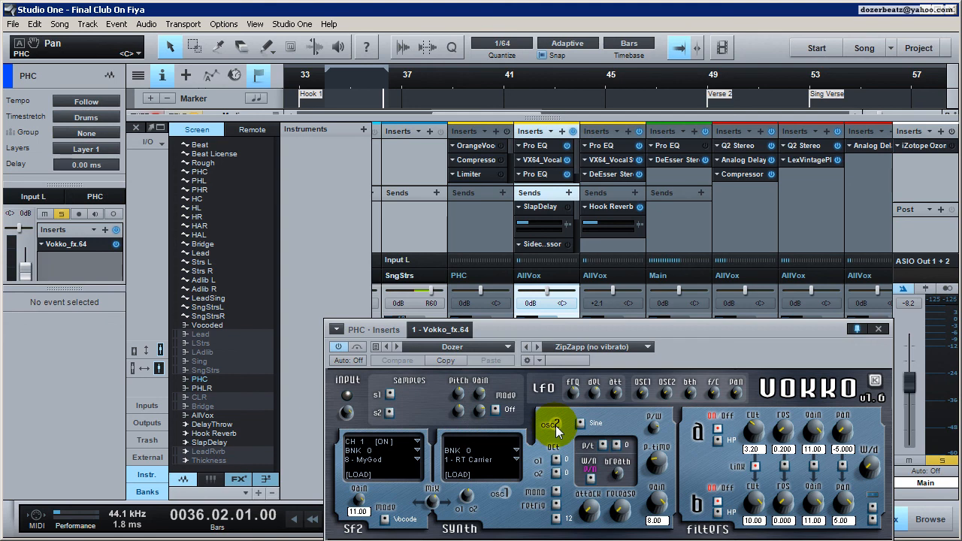
left_click(581, 424)
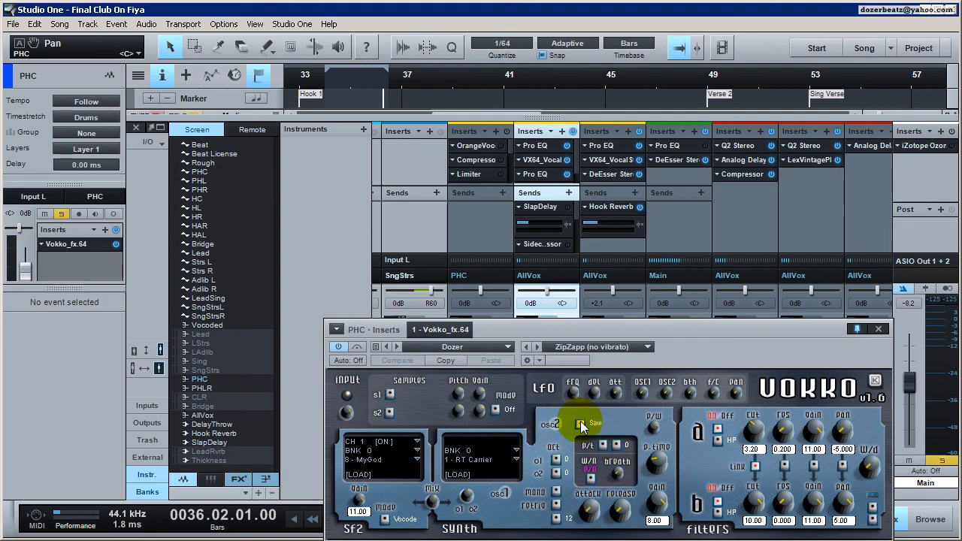
Set Vokko oscillator 2's waveform to Sine and check the mix control between oscillators 1 and 2
left_click(580, 424)
left_click(581, 423)
left_click(581, 424)
left_click(580, 423)
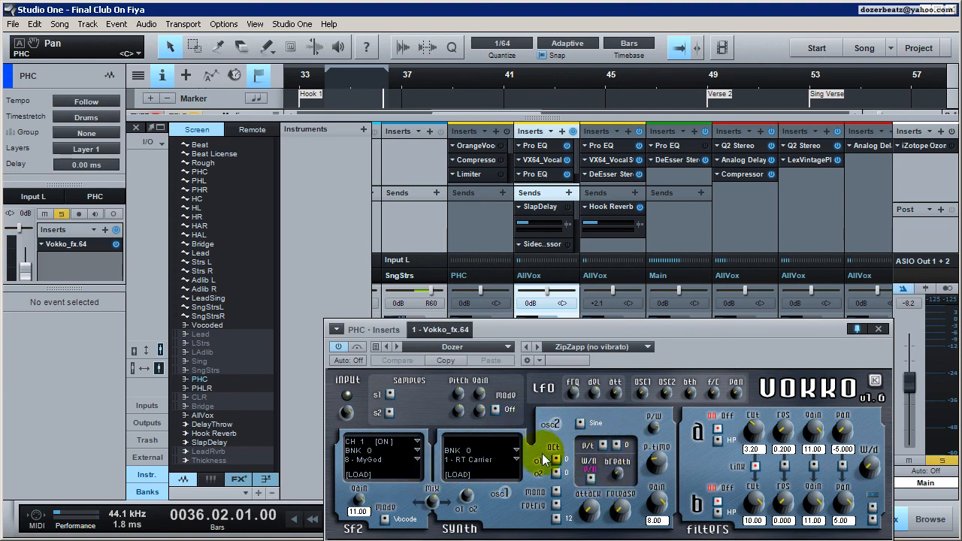
left_click(467, 496)
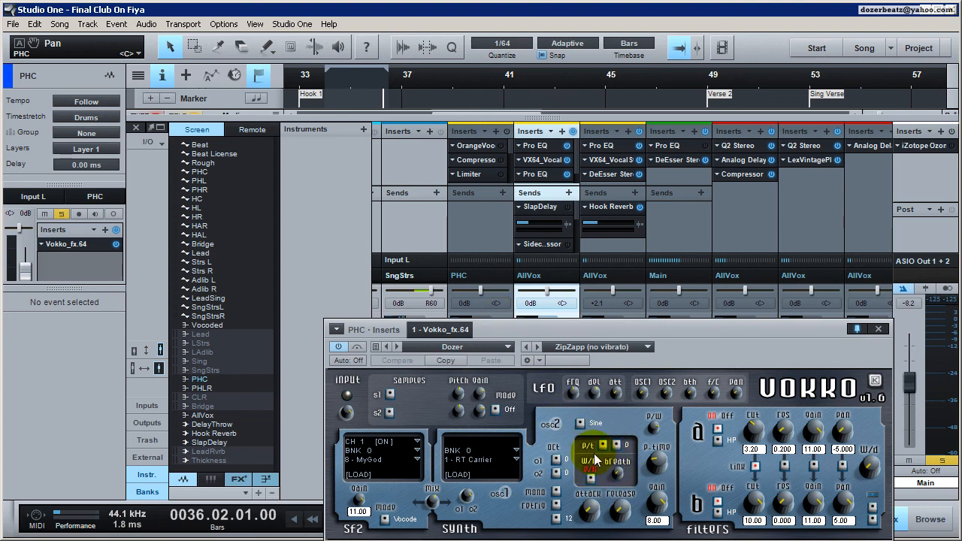
left_click(475, 488)
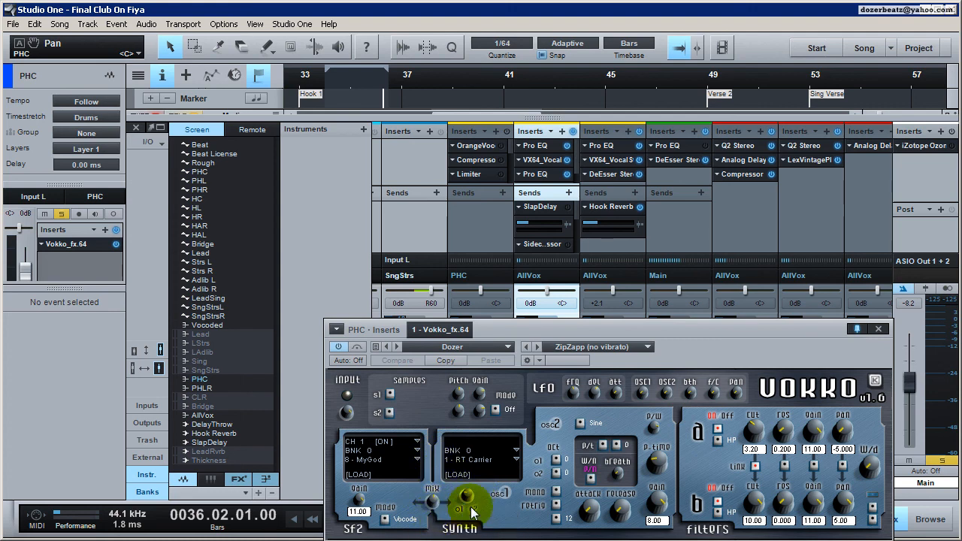
Try the 24 - Drone carrier for oscillator 1, and reload the Dozer preset in Vokko
left_click(517, 460)
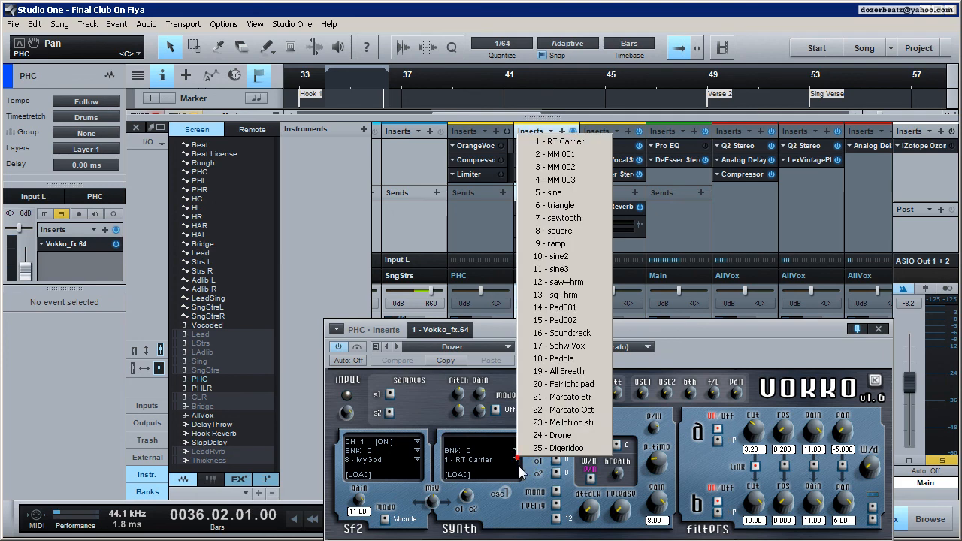
left_click(538, 472)
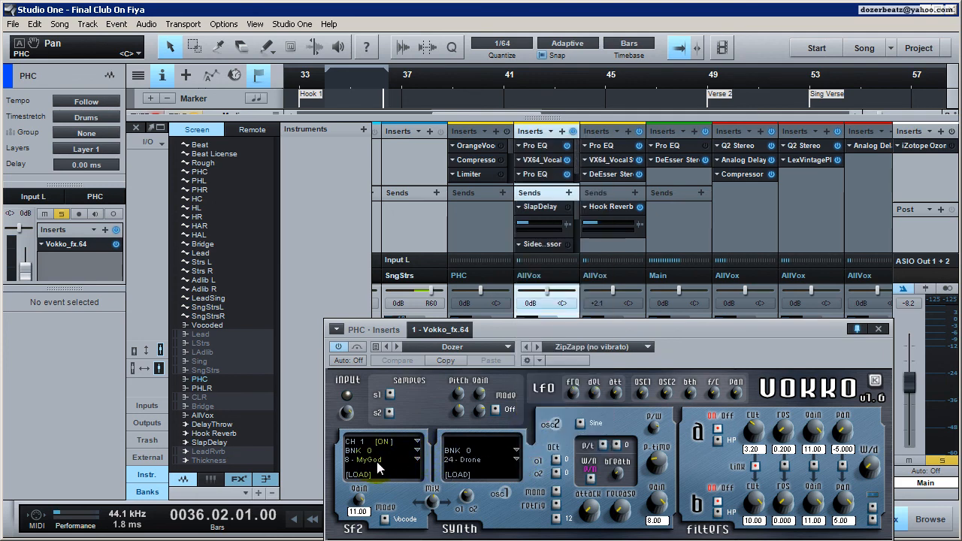
left_click(516, 458)
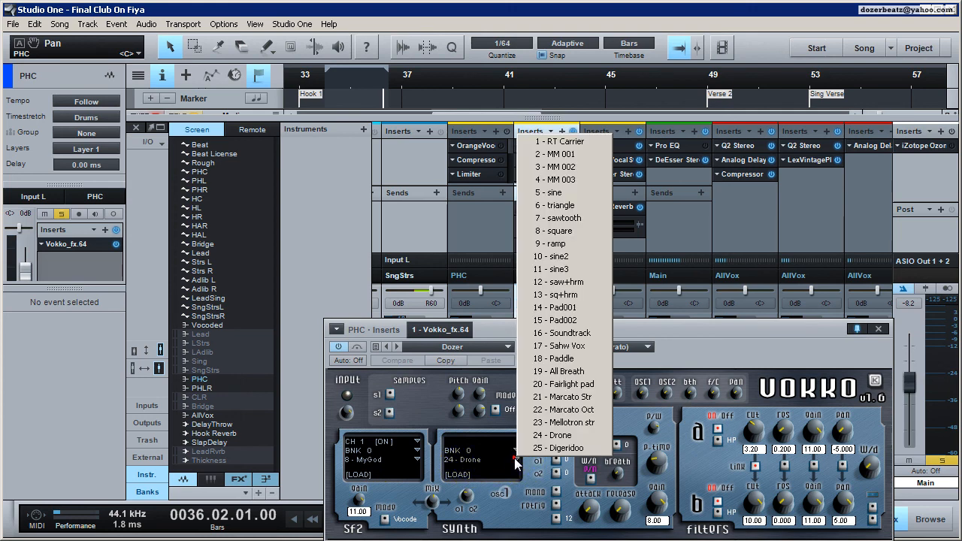
left_click(487, 346)
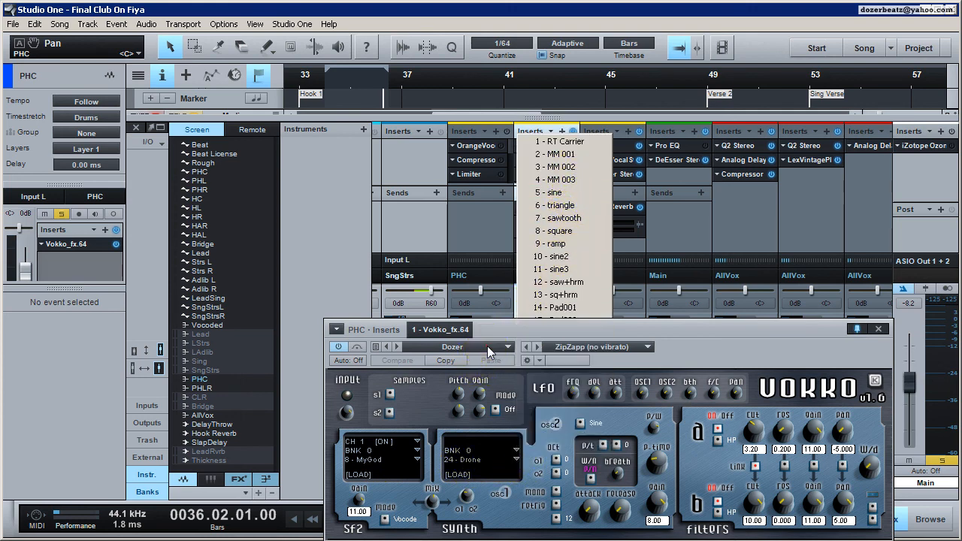
scroll(484, 461, "up", 2)
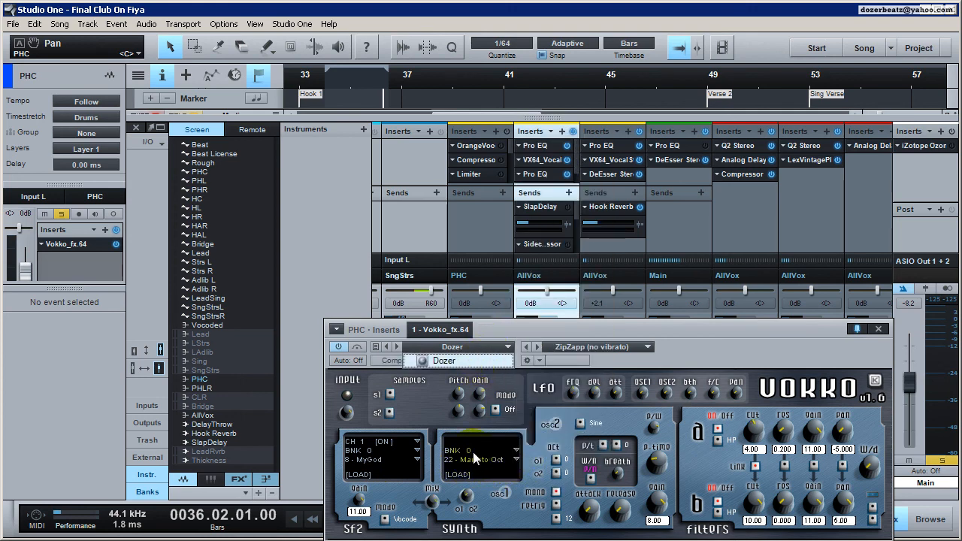
mouse_move(467, 498)
left_mouse_down()
mouse_move(410, 502)
mouse_move(435, 506)
mouse_move(436, 465)
mouse_move(466, 488)
left_mouse_up()
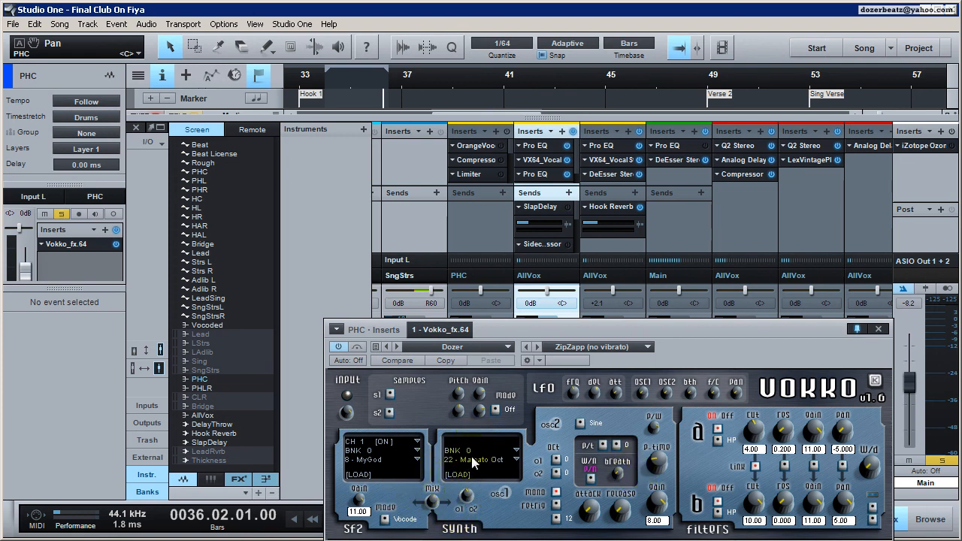
Switch Vokko's mode to Monitor and back to Vocode, and play the vocal while watching the input indicators
left_click(385, 519)
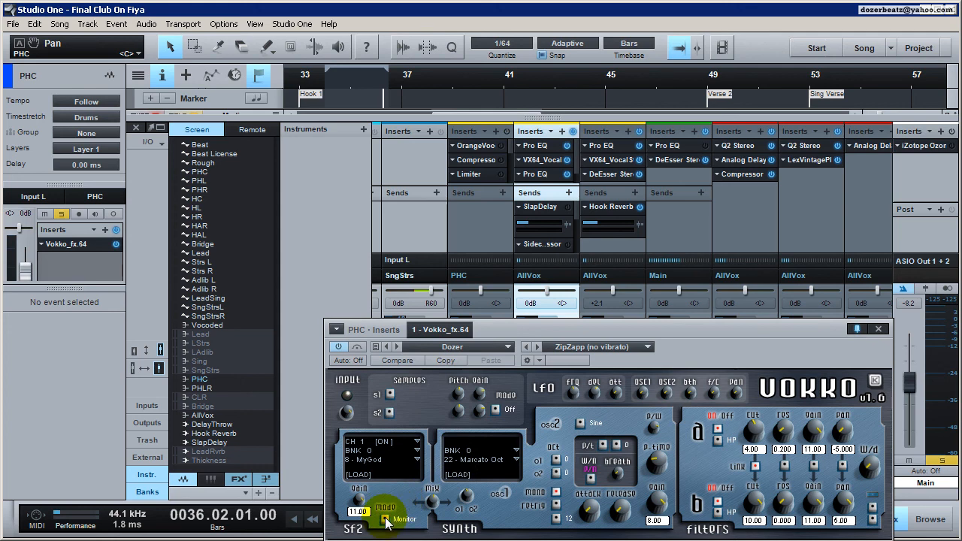
left_click(385, 519)
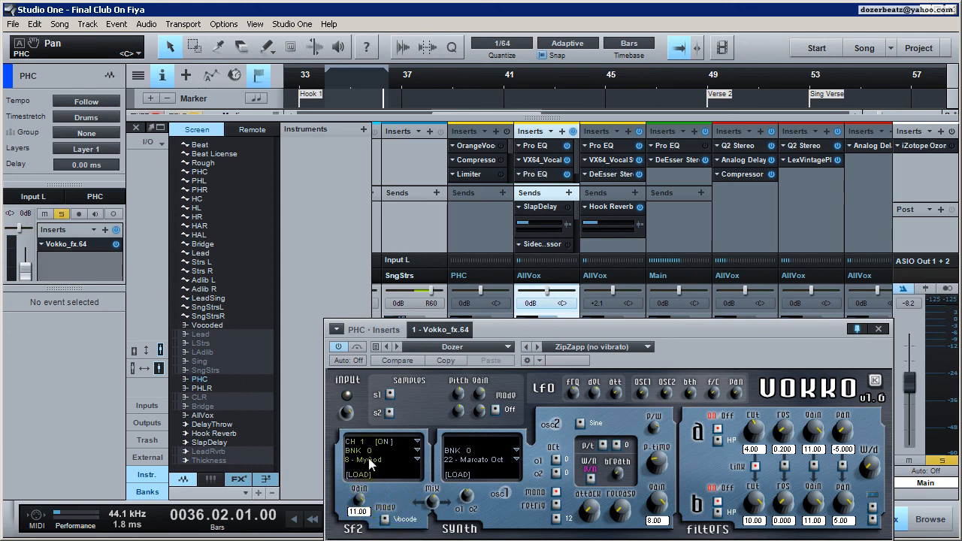
left_click(349, 410)
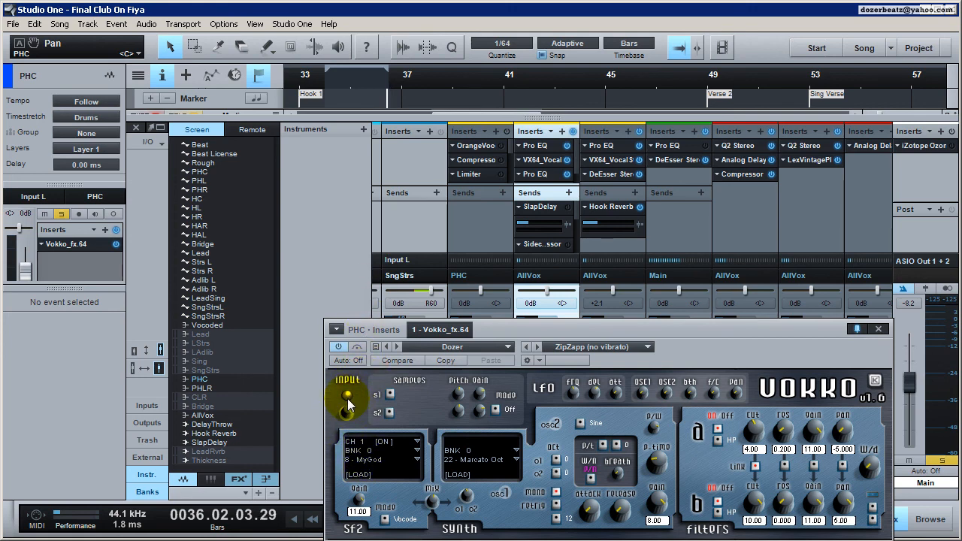
key("space")
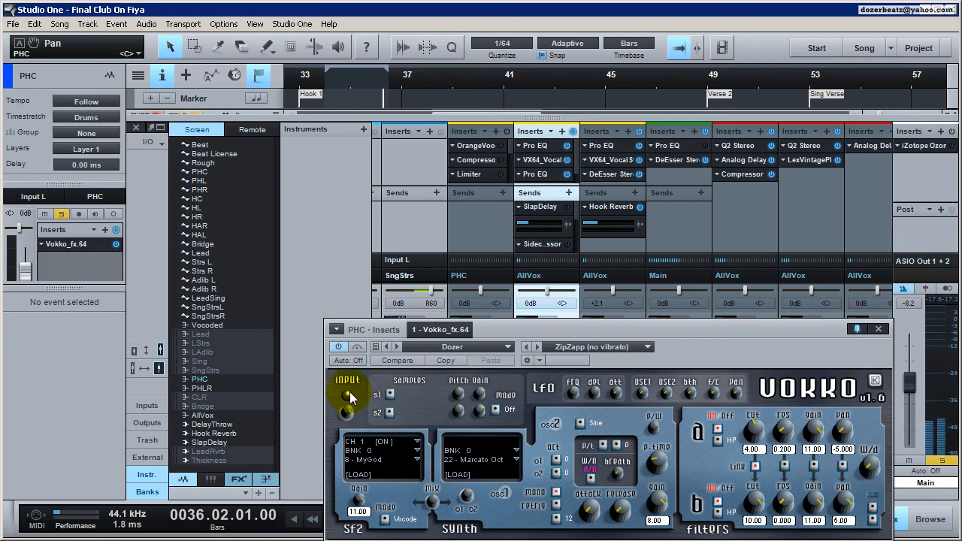
key("space")
key("space")
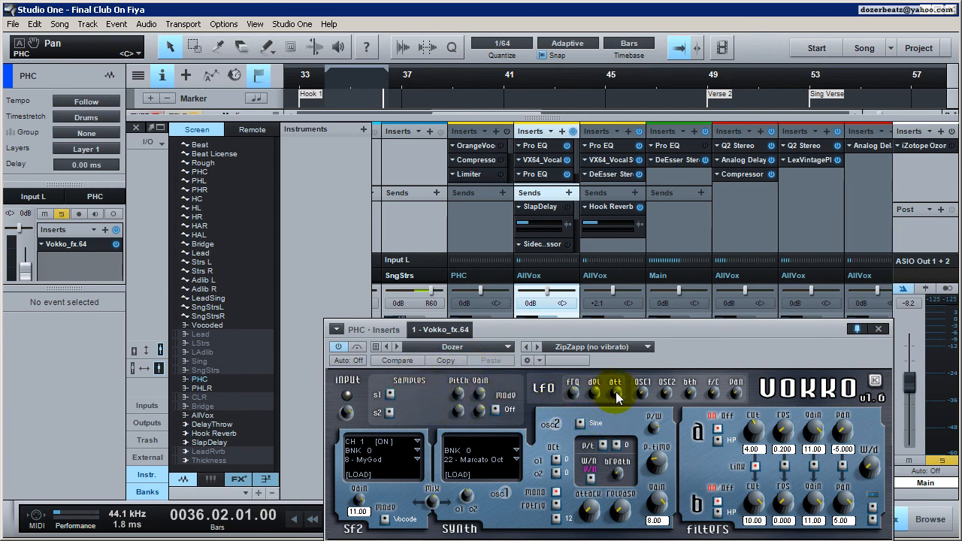
key("space")
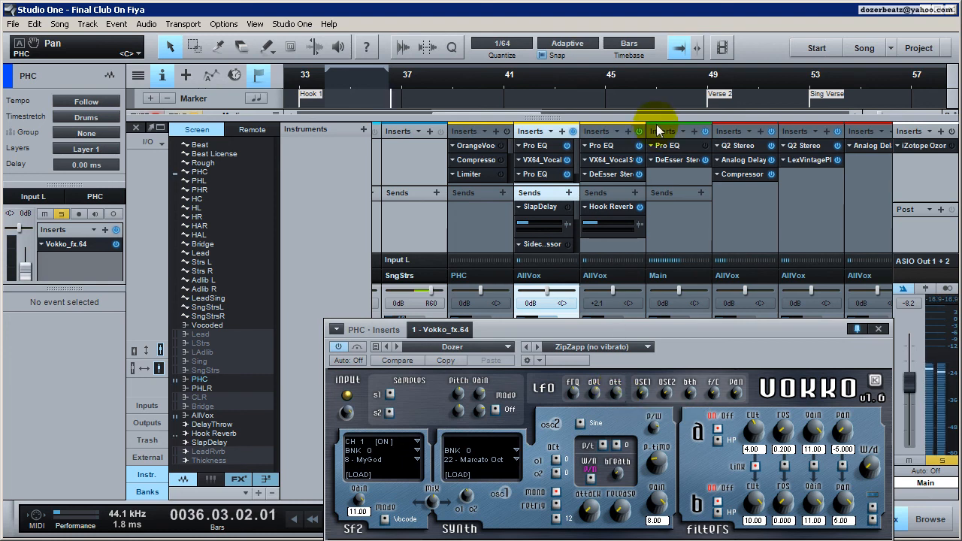
key("space")
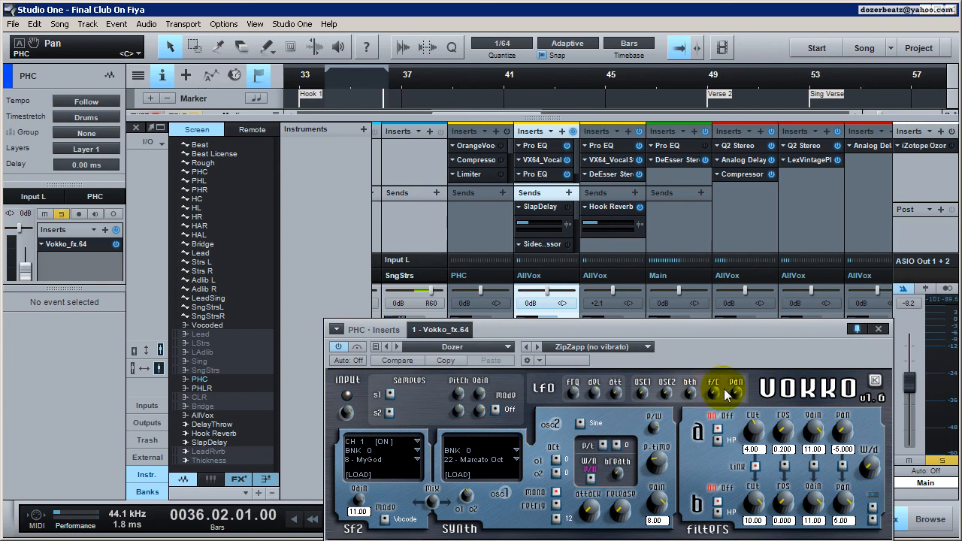
Try the BP type for Vokko's filter A and return the filter to HP
left_click(718, 441)
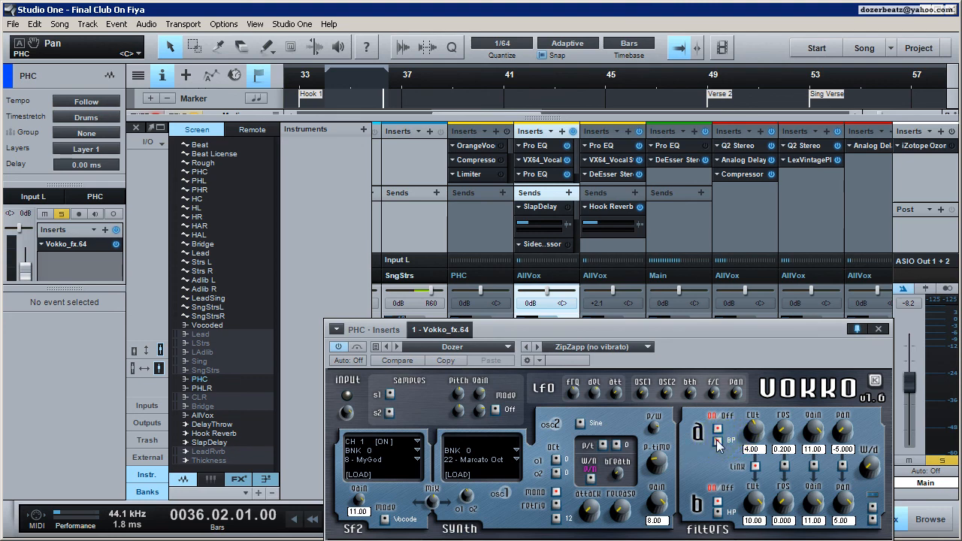
left_click(718, 442)
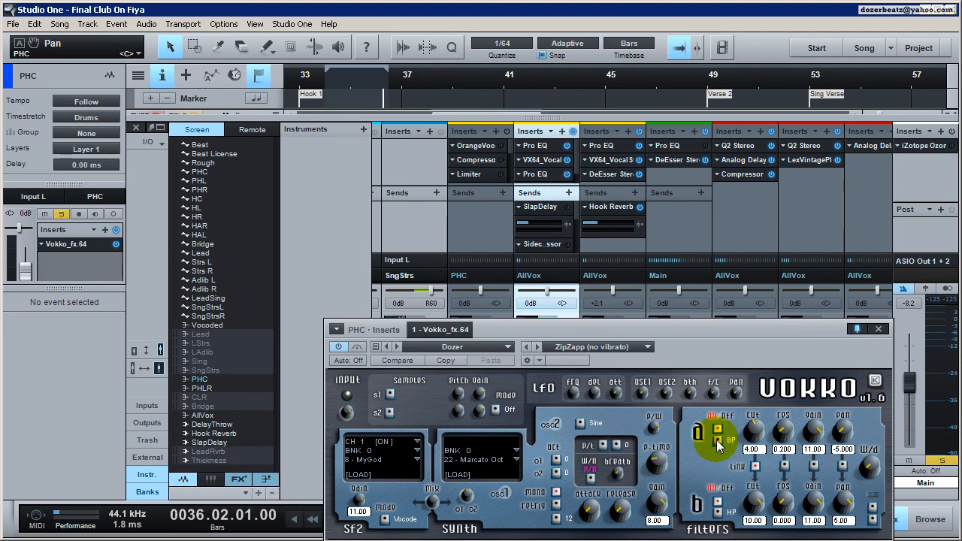
left_click(718, 442)
left_click(718, 443)
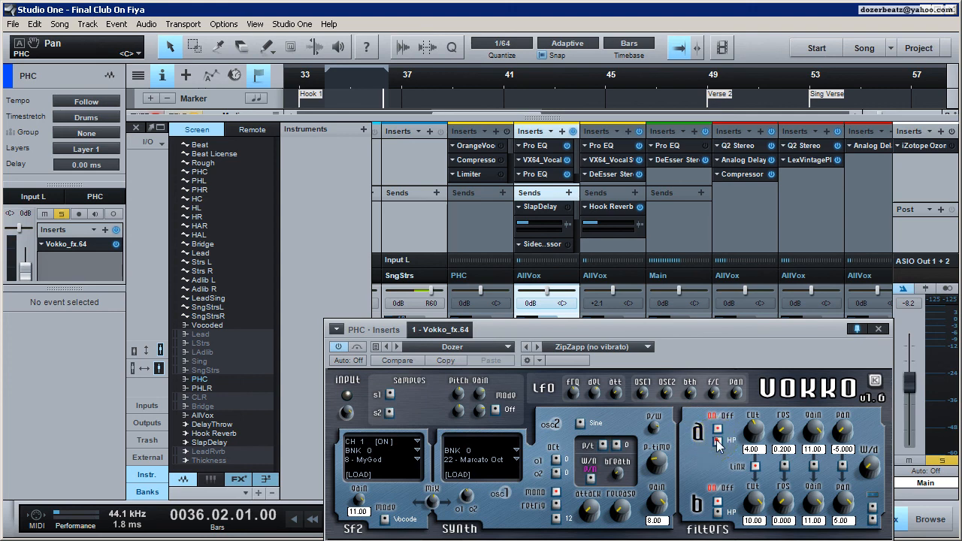
left_click(718, 443)
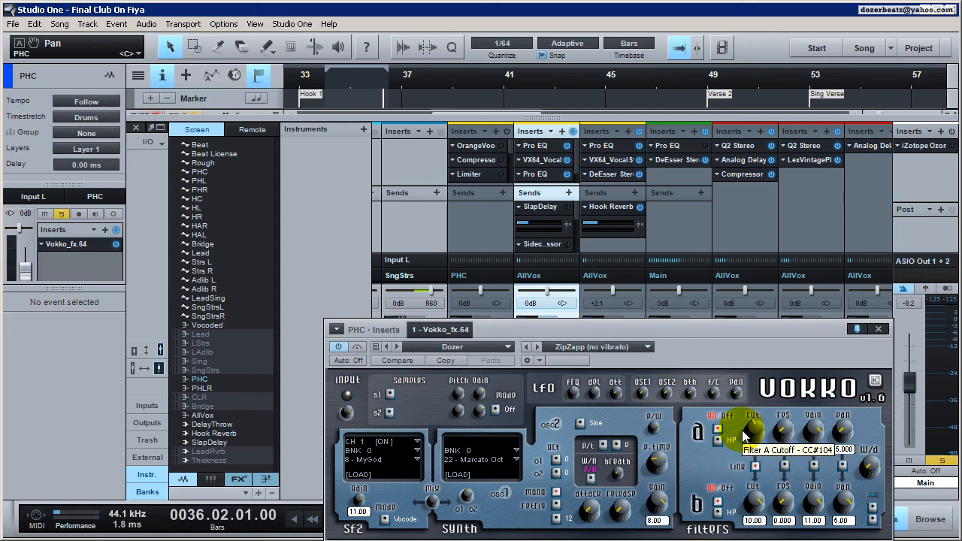
Sweep filter A's cutoff down to 0.000 and up to 7.70 while the vocal plays
left_click(741, 449)
left_click(752, 431)
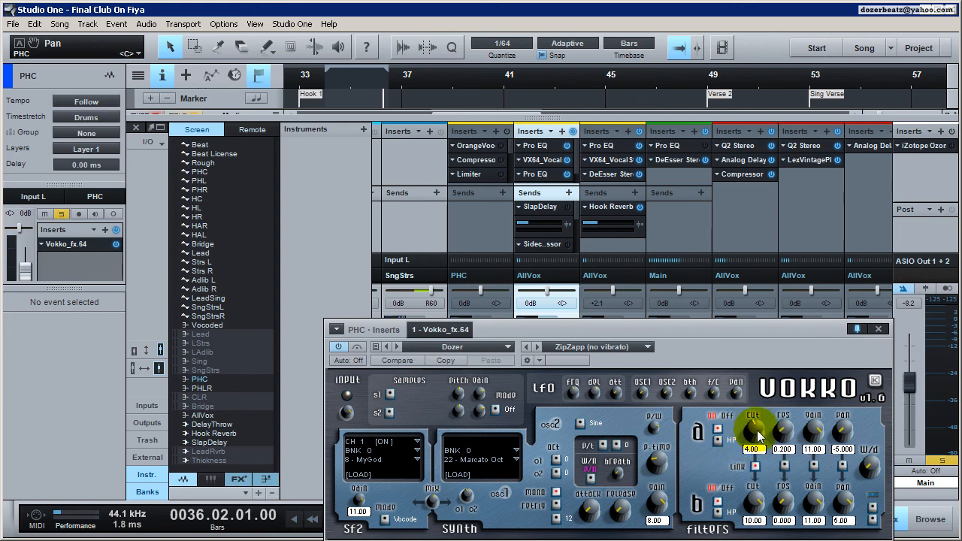
left_click(755, 444)
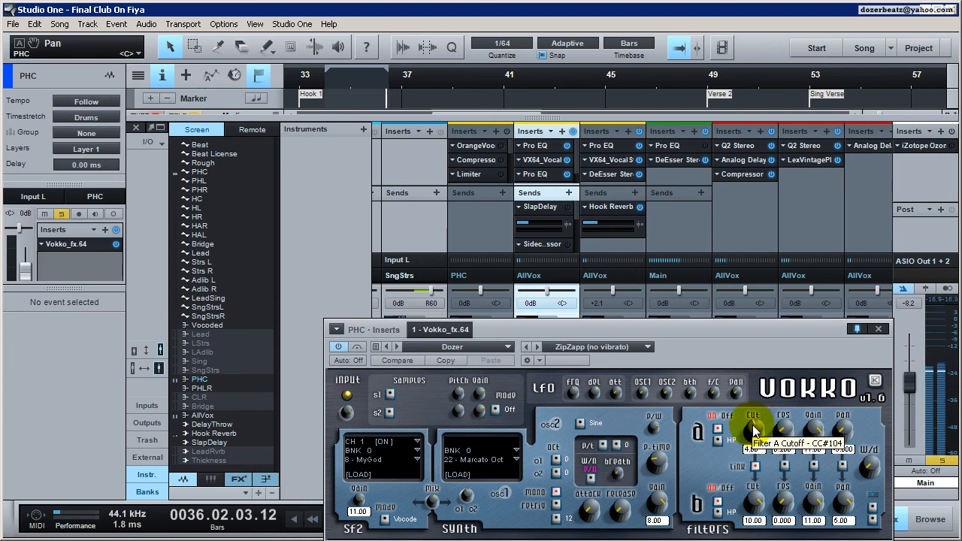
left_click_drag(754, 430, 754, 451)
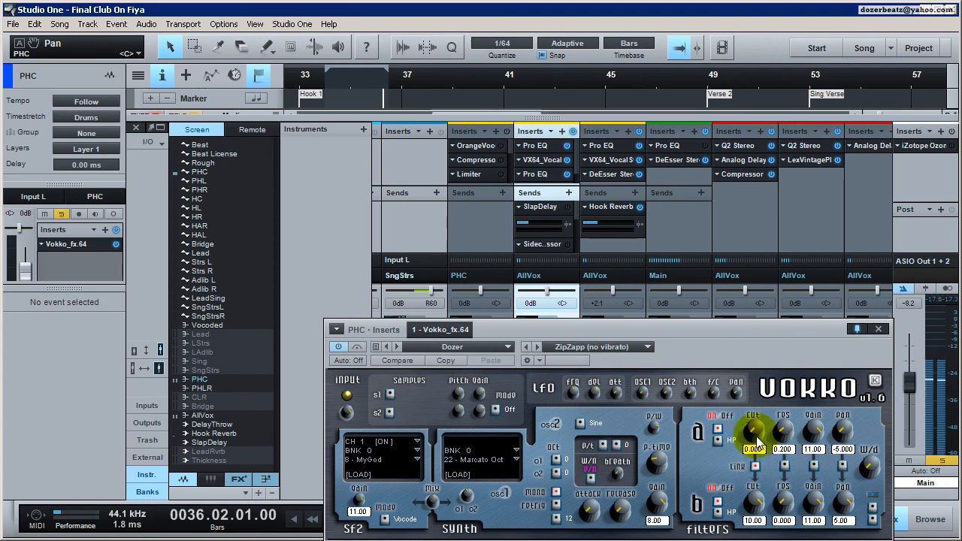
left_click_drag(758, 447, 745, 404)
left_click_drag(742, 363, 747, 318)
key("space")
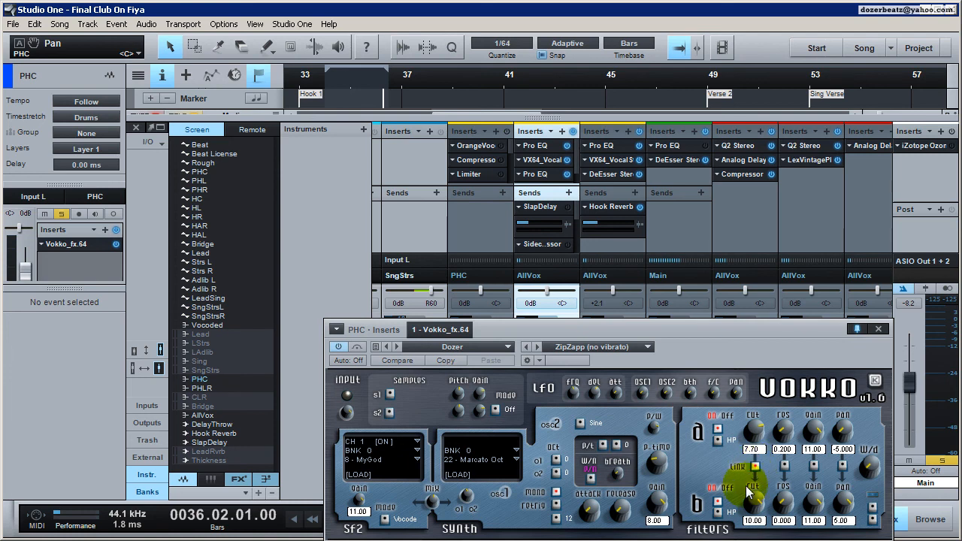
Check filter B's switch and the cutoff link between the filters, and set filter A's cutoff to 5.00
left_click(720, 500)
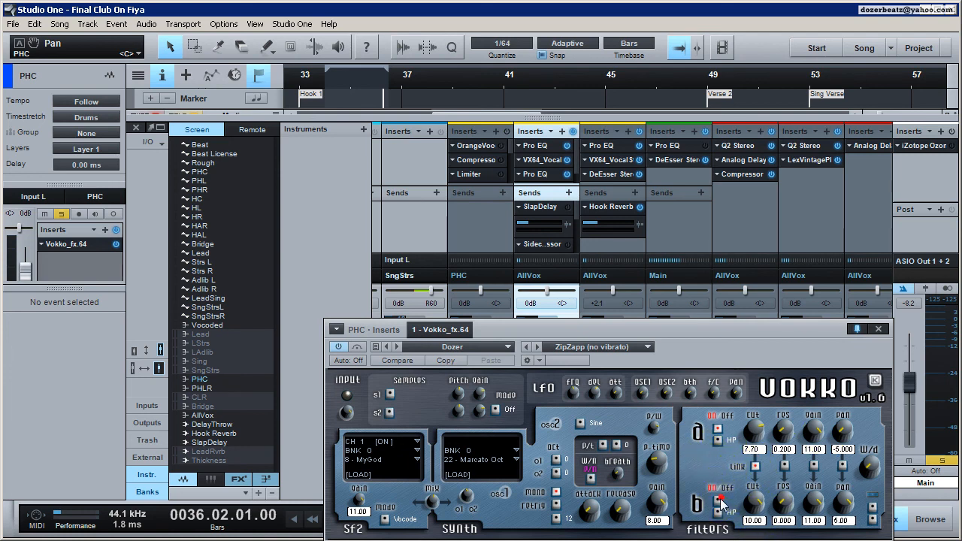
left_click(756, 466)
left_click(757, 466)
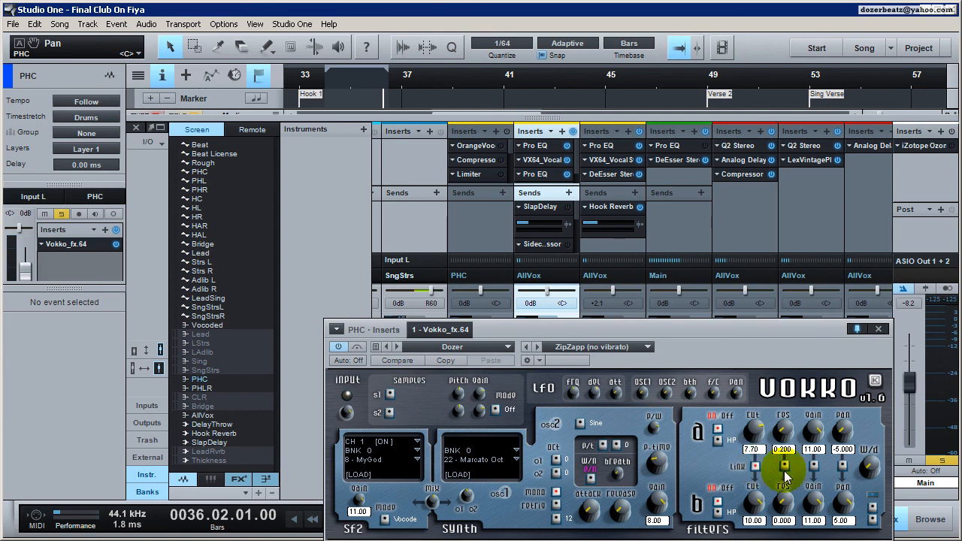
mouse_move(755, 431)
left_mouse_down()
mouse_move(756, 458)
mouse_move(755, 441)
left_mouse_up()
key("space")
key("space")
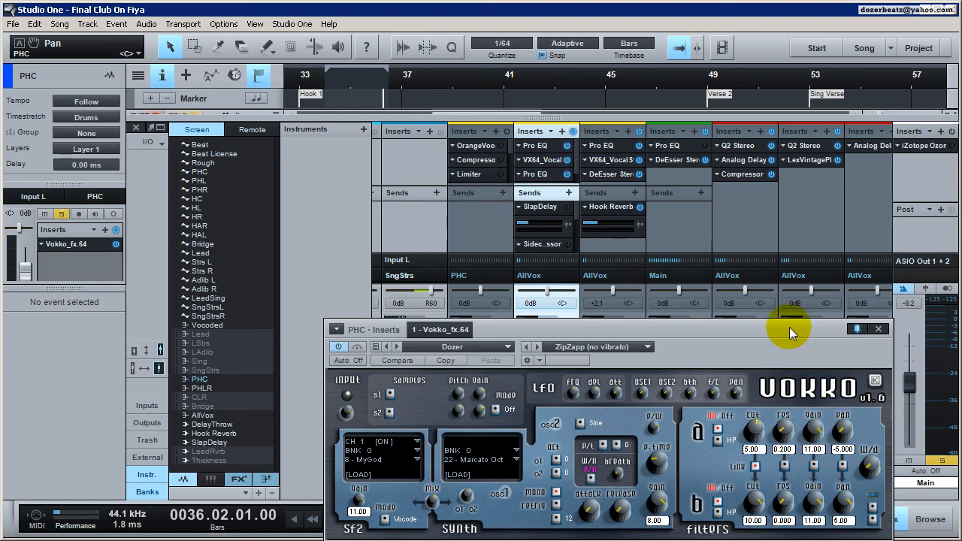
Examine the pan, resonance and gain links between Vokko's filters A and B
left_click(844, 465)
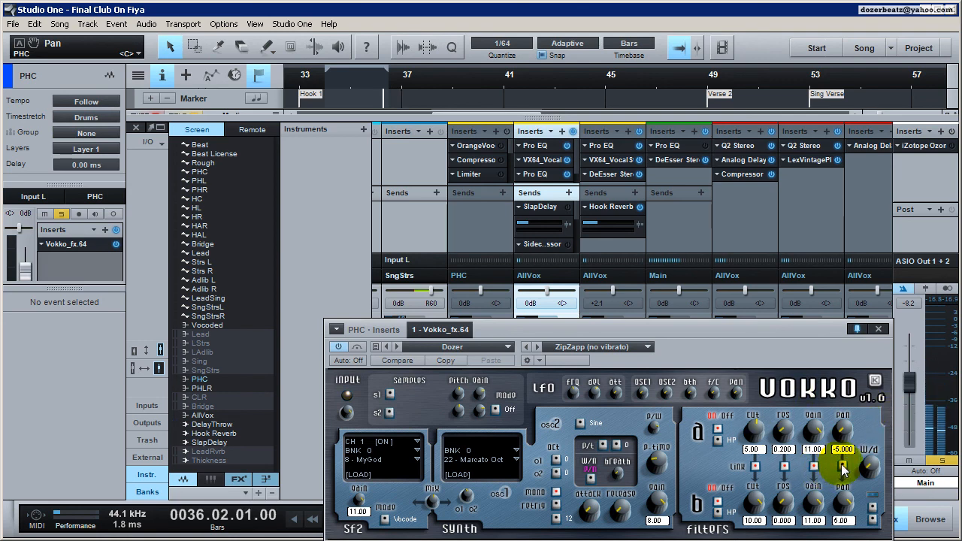
left_click(787, 466)
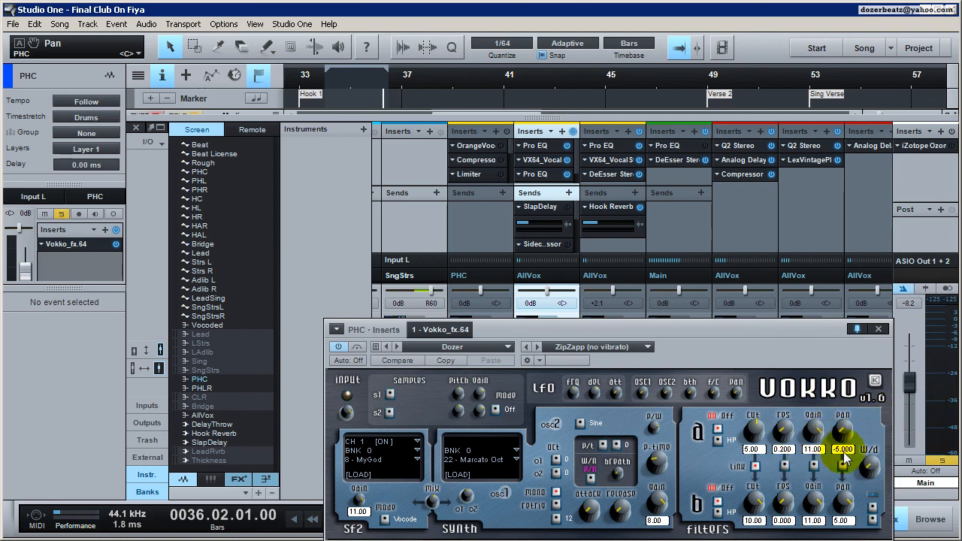
left_click(784, 465)
left_click(813, 467)
left_click(786, 435)
Play the vocal repeatedly while examining Vokko's wet/dry mix control
key("space")
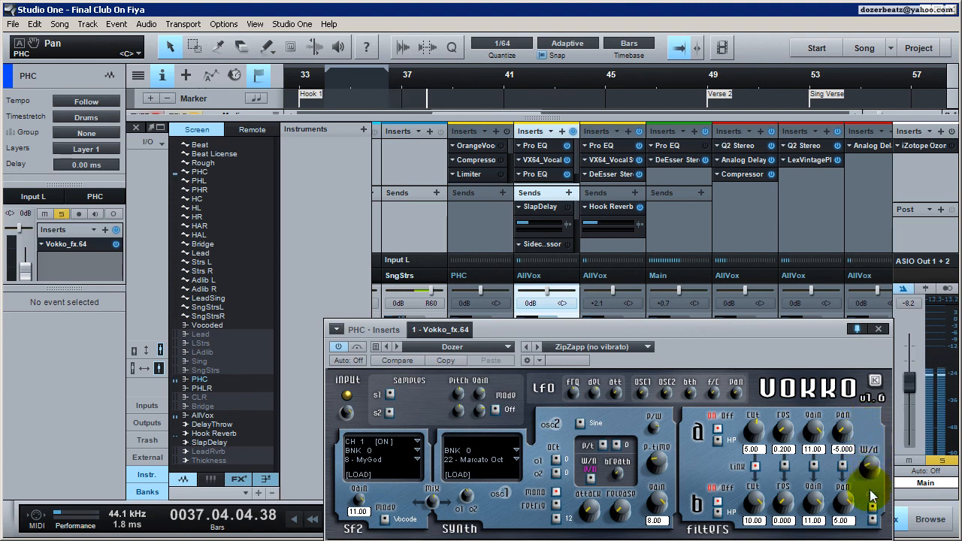
key("space")
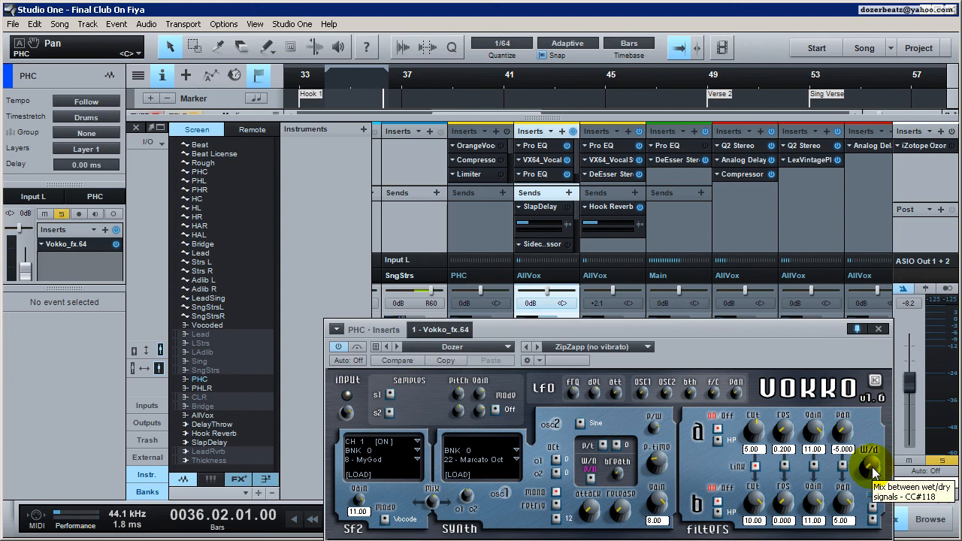
left_click(872, 469)
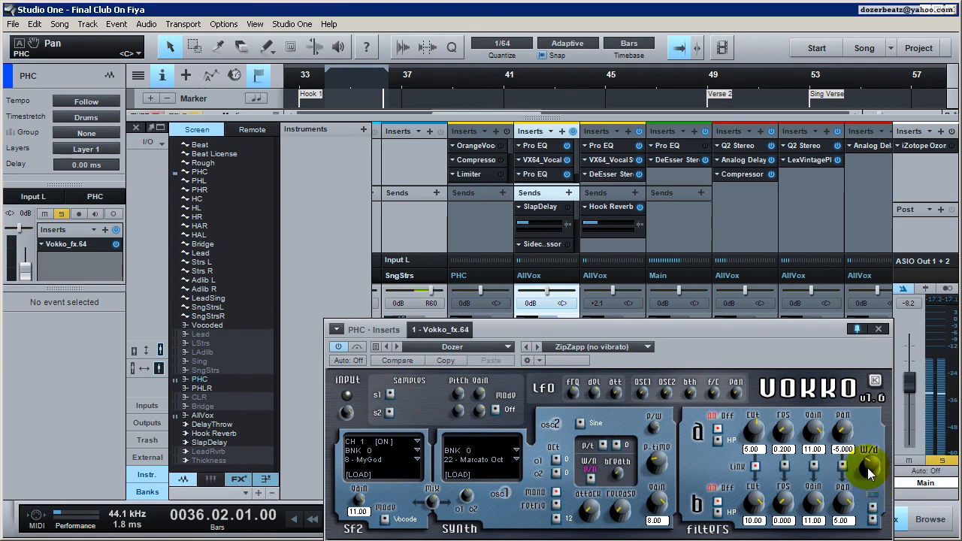
key("space")
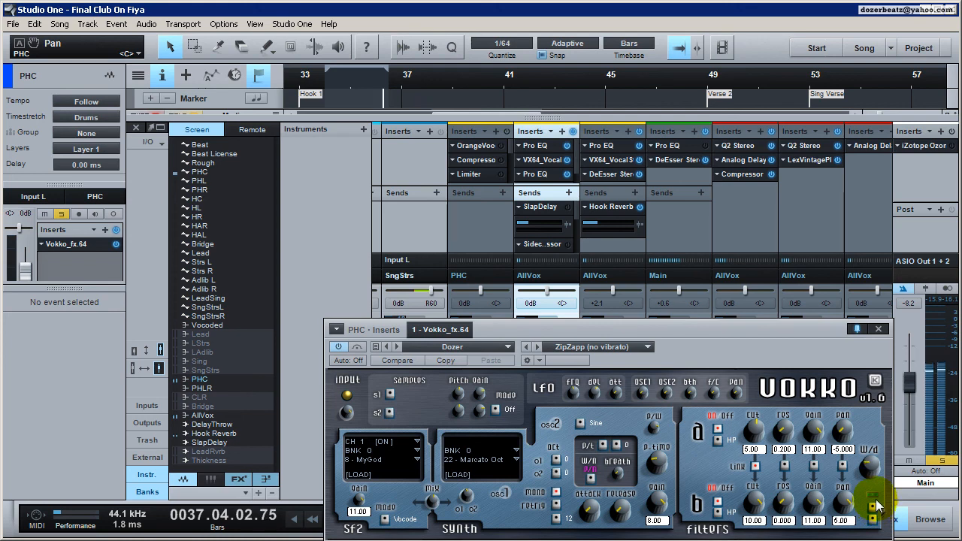
key("space")
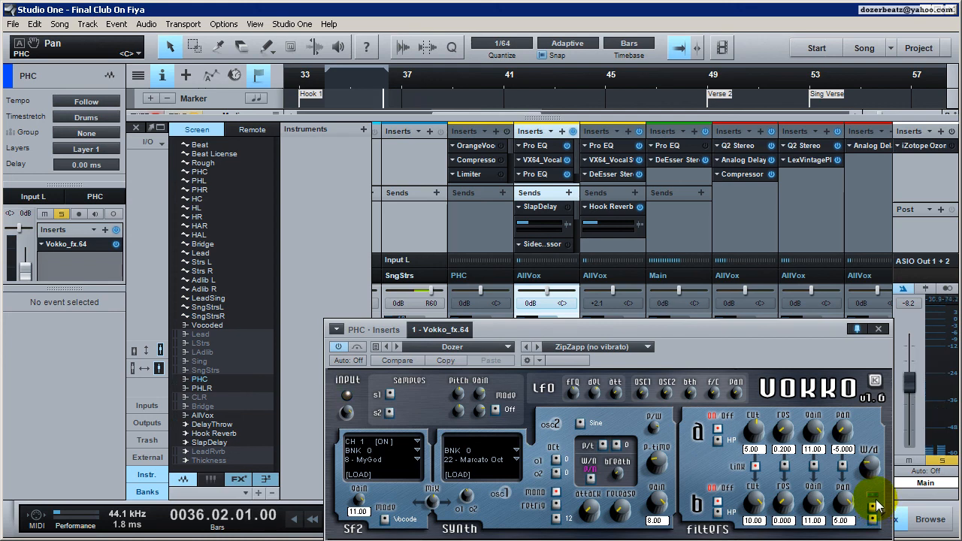
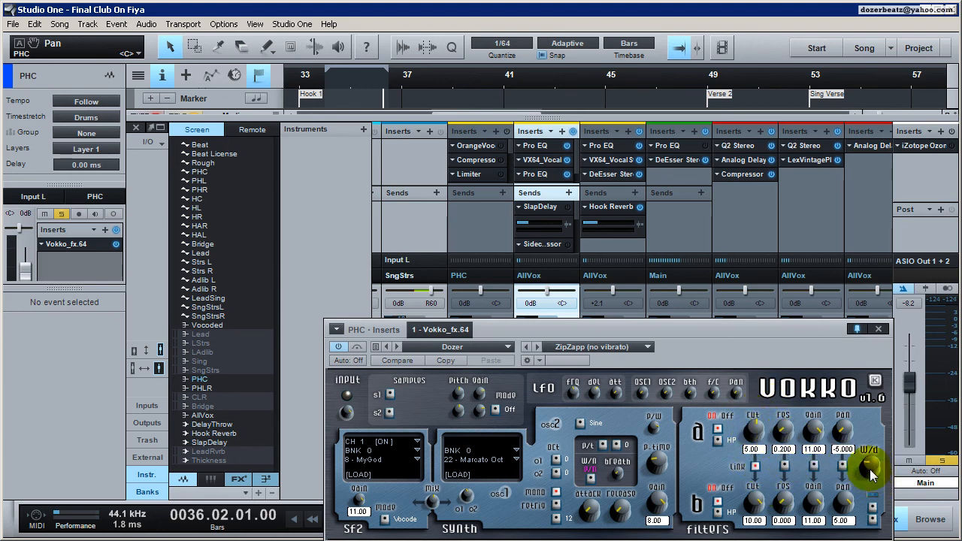
Cycle oscillator 2's waveform through choices including Ramp and Pink Noise, returning to Sine
left_click(873, 521)
left_click(875, 384)
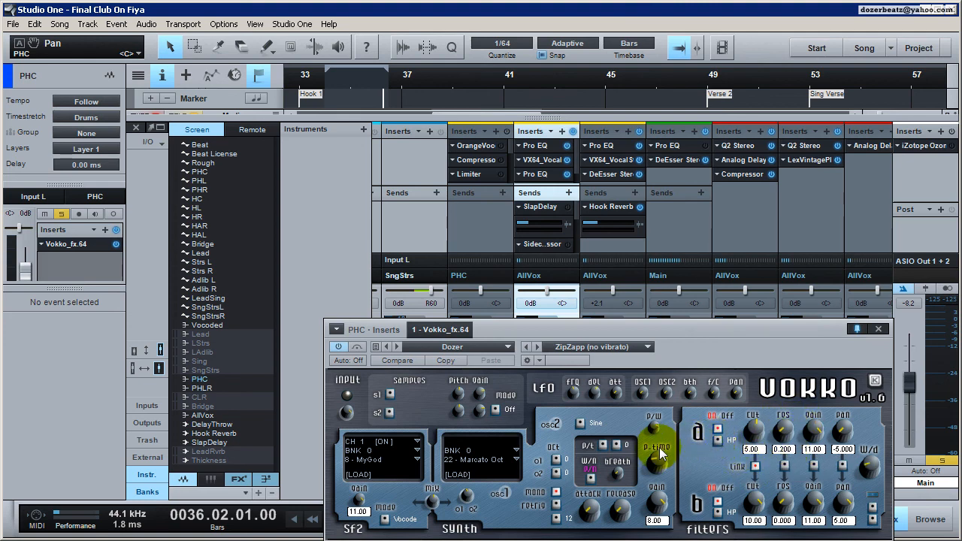
left_click(585, 424)
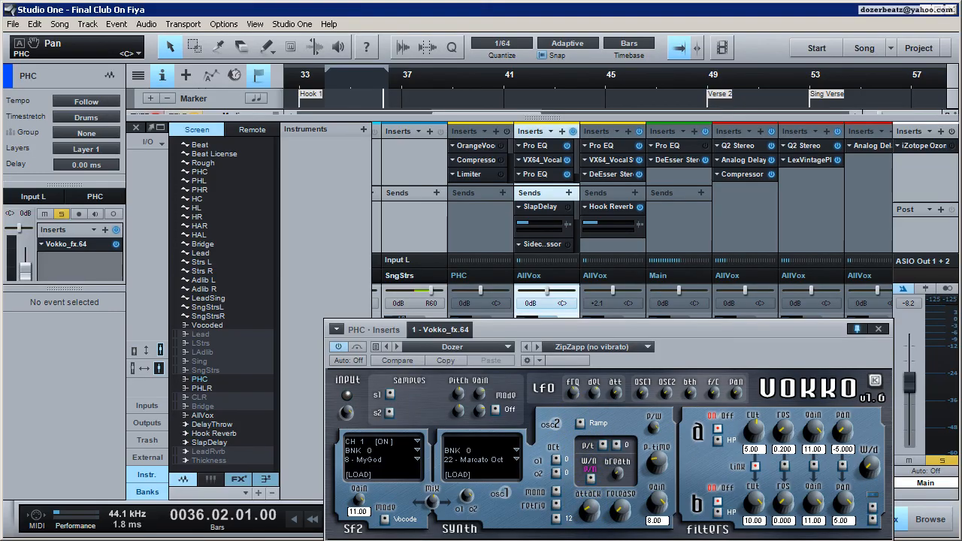
left_click(584, 425)
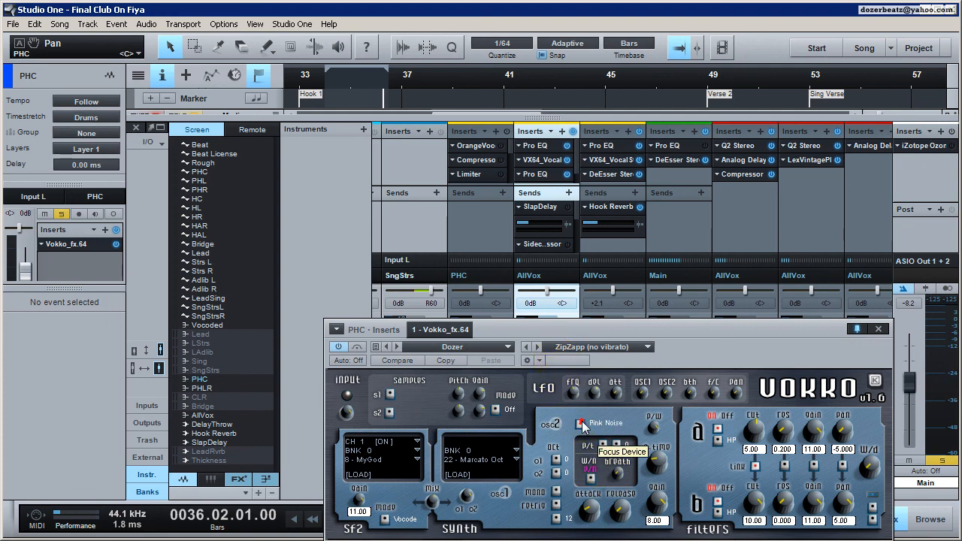
left_click(581, 423)
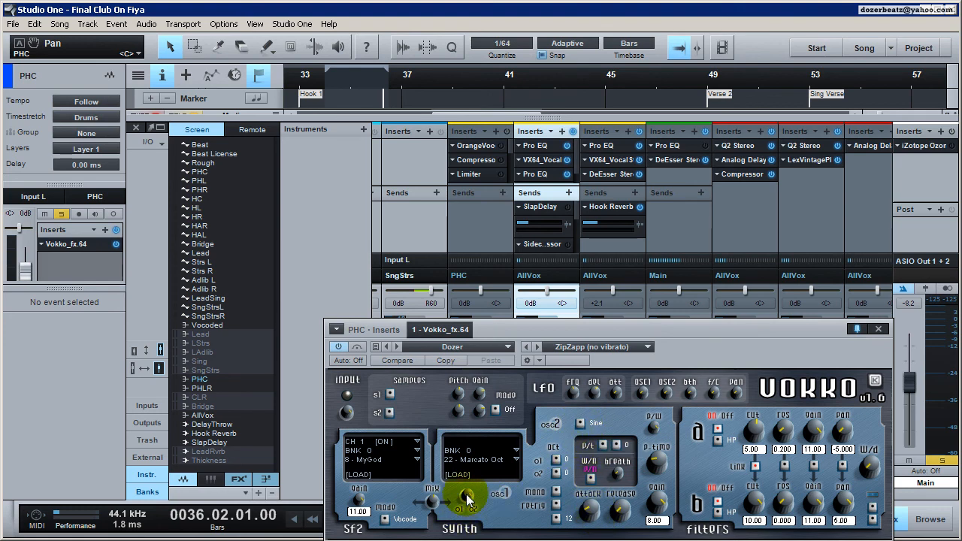
Audition oscillator 2's Triangle and White Noise waveforms while the vocal plays, and return to Sine
left_click(579, 425)
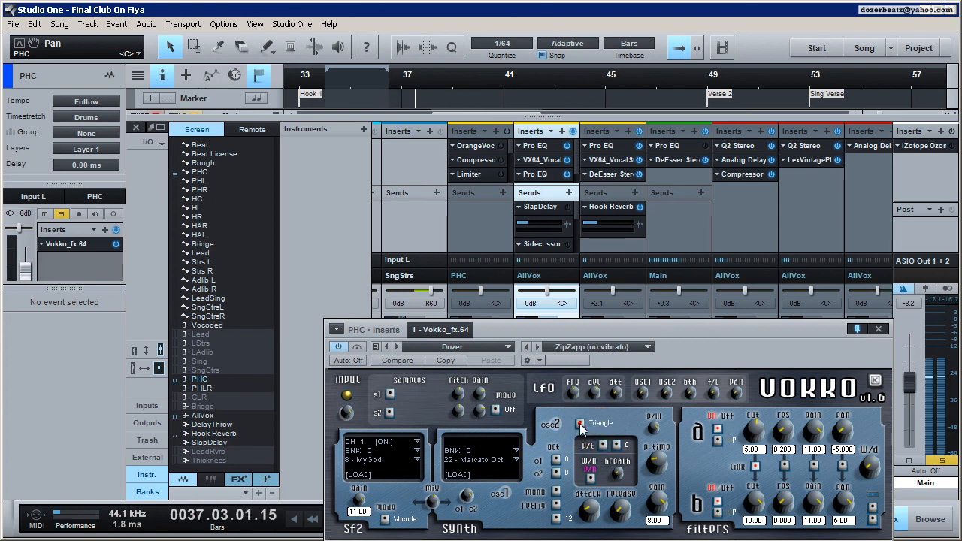
left_click(580, 424)
left_click(580, 424)
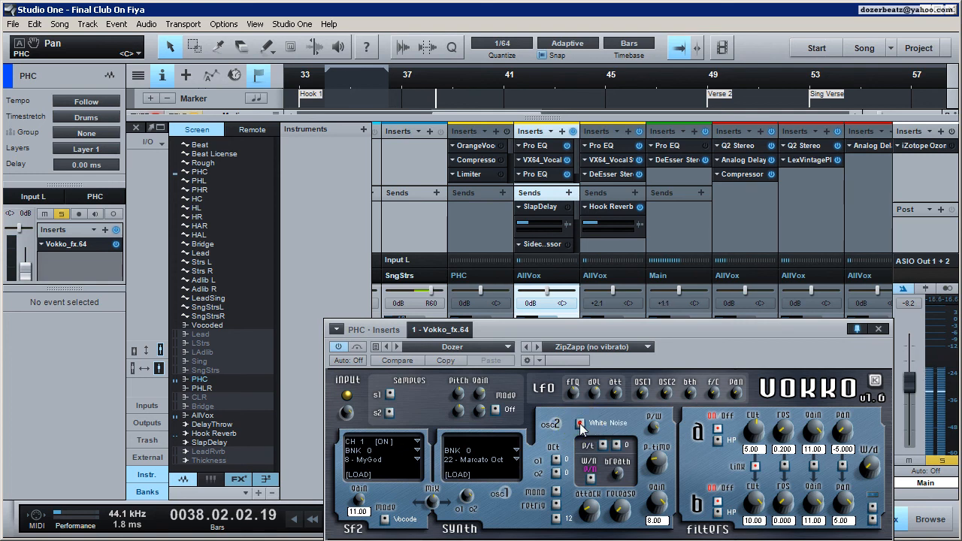
left_click(579, 424)
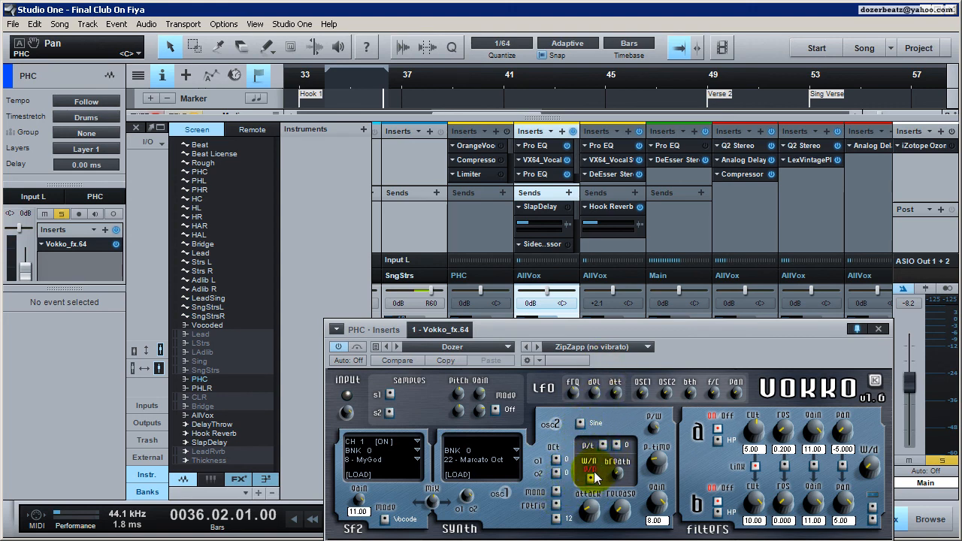
Play the vocal in short passes while examining the synth's attack and release controls
key("space")
key("space")
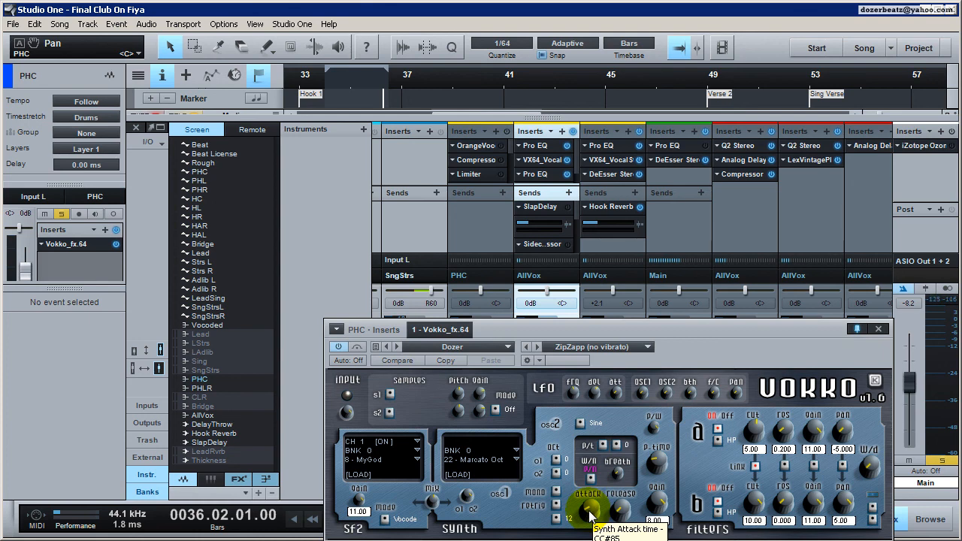
key("space")
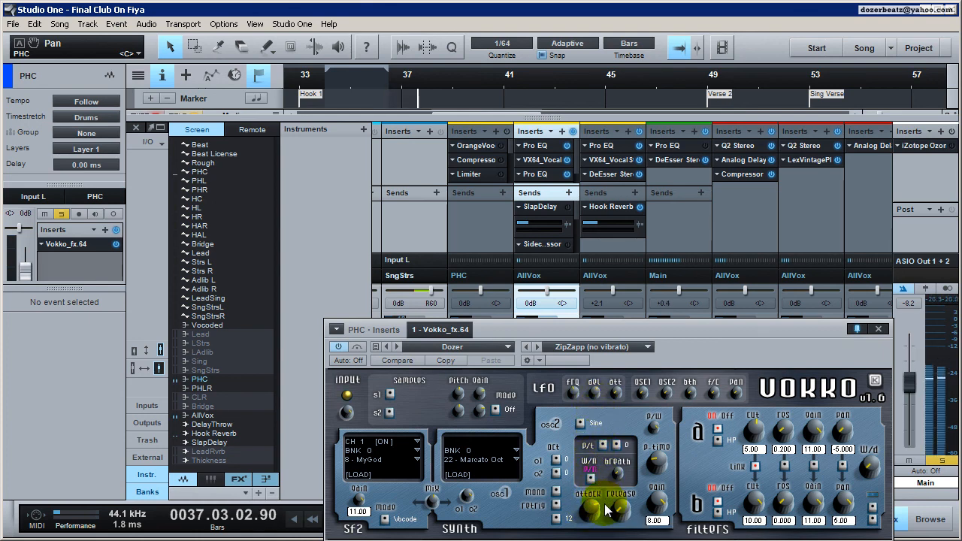
key("space")
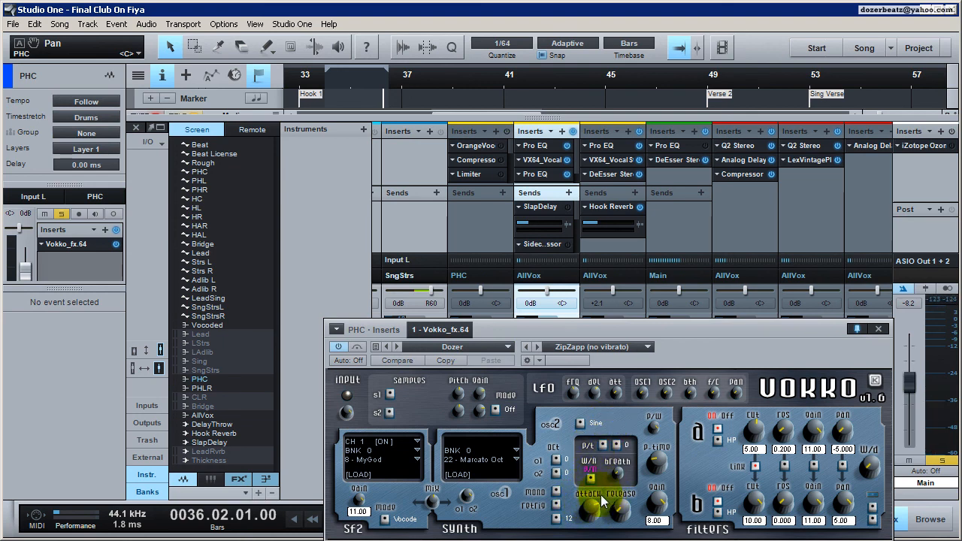
Try different synth attack times while playing the vocal
key("space")
left_click_drag(590, 508, 590, 521)
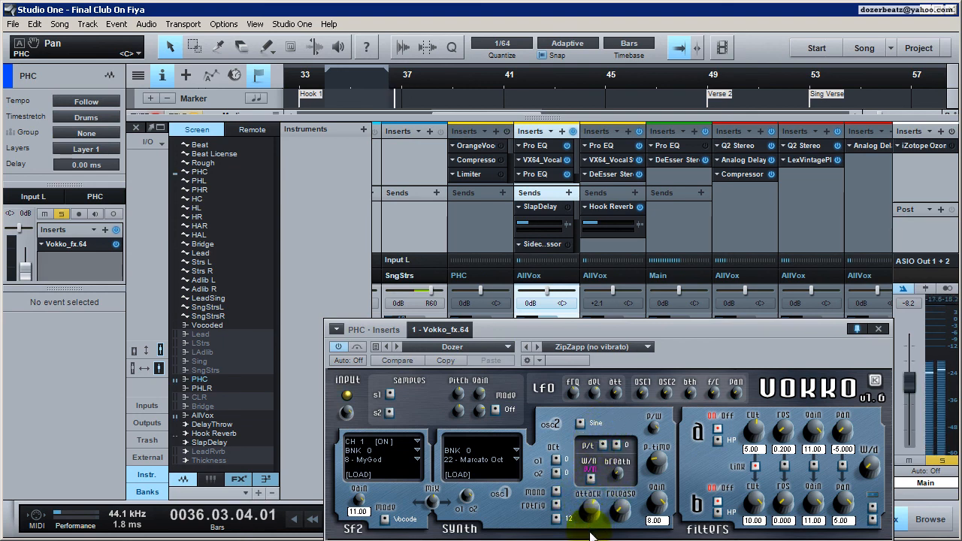
key("space")
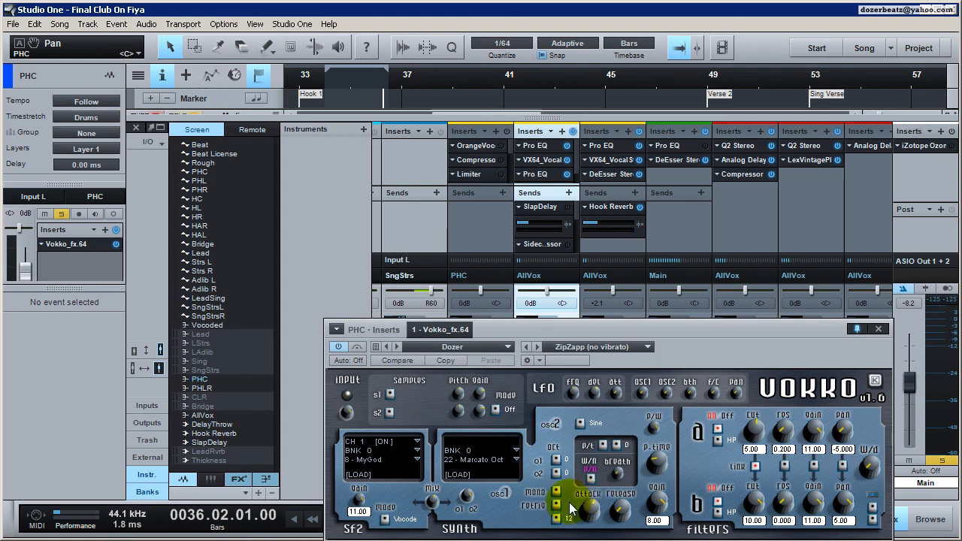
key("space")
left_click_drag(588, 513, 587, 505)
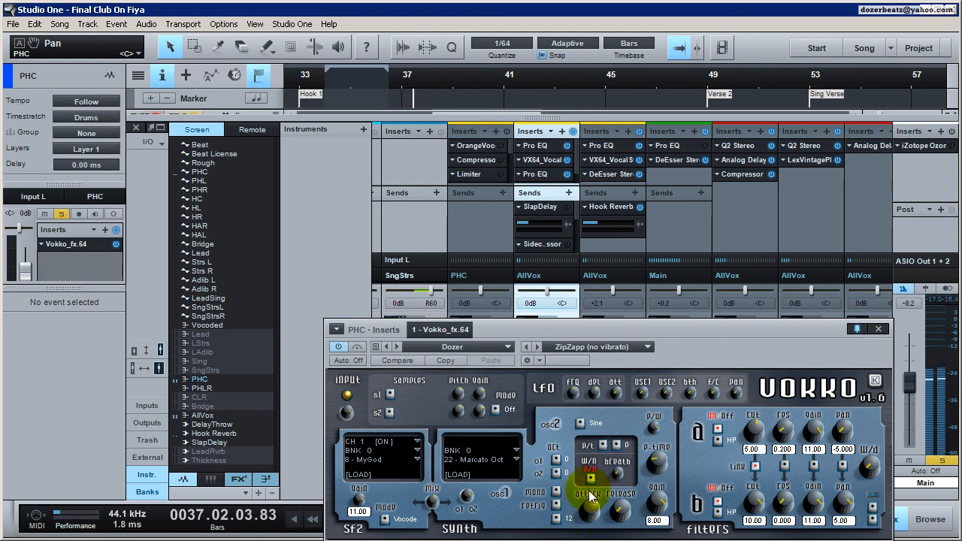
key("space")
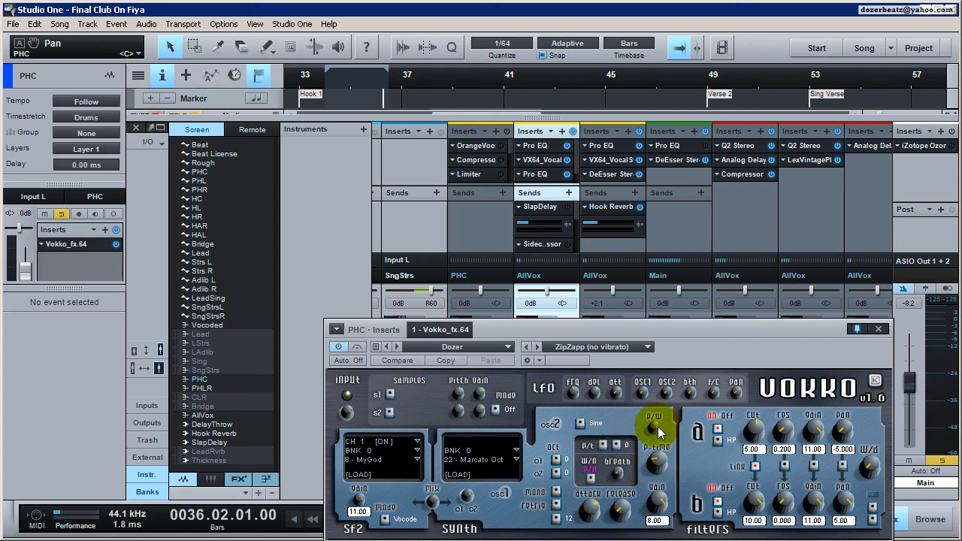
Change oscillator 2's waveform to Saw and adjust the synth's attack time
left_click(579, 425)
left_click(580, 424)
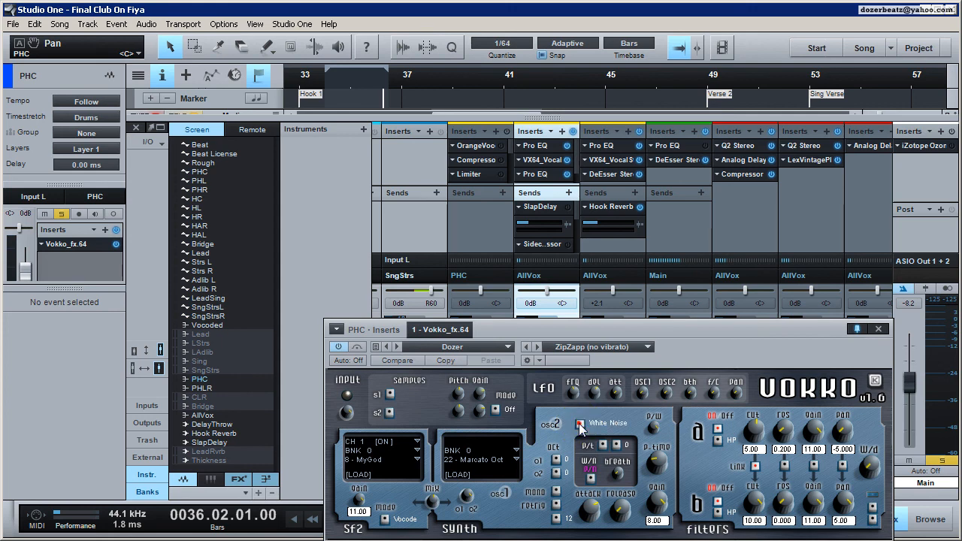
left_click(579, 425)
left_click(579, 424)
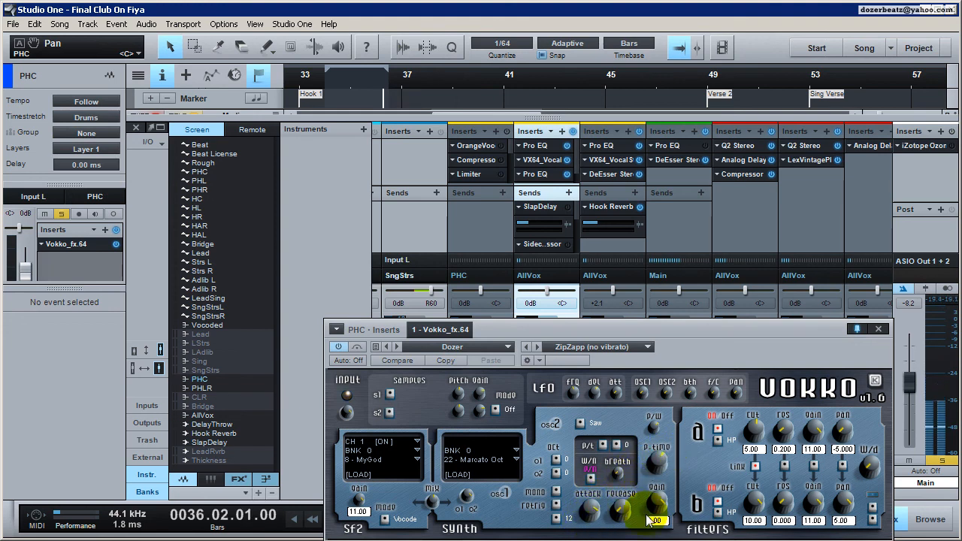
left_click_drag(596, 515, 598, 537)
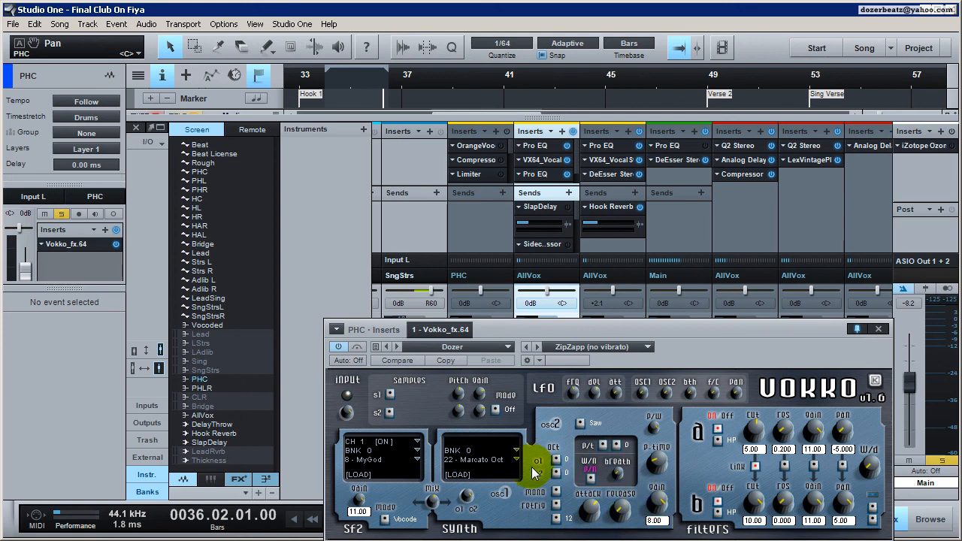
Audition oscillator 1's octave shifts, including -1, -2 and +2, while the vocal plays, and return it to 0
left_click(557, 493)
left_click(556, 461)
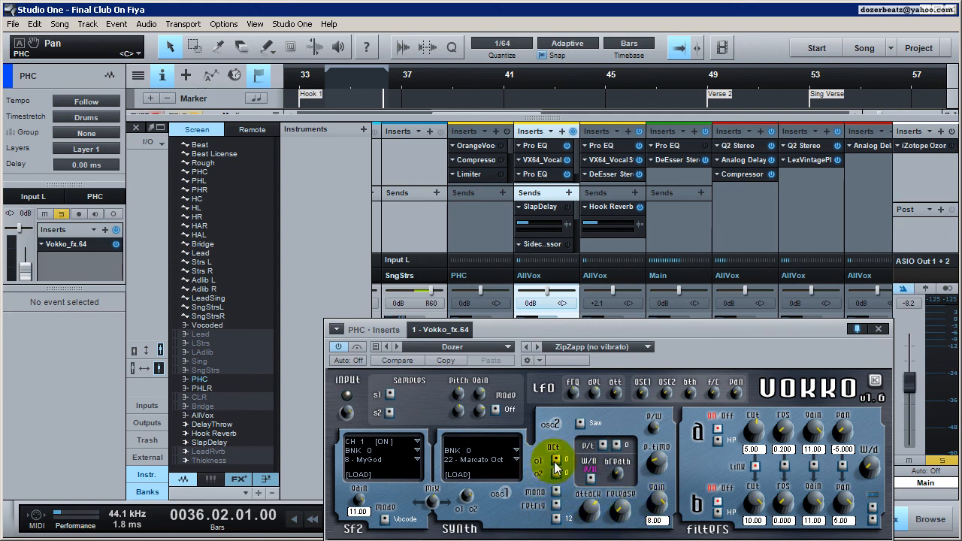
left_click(557, 461)
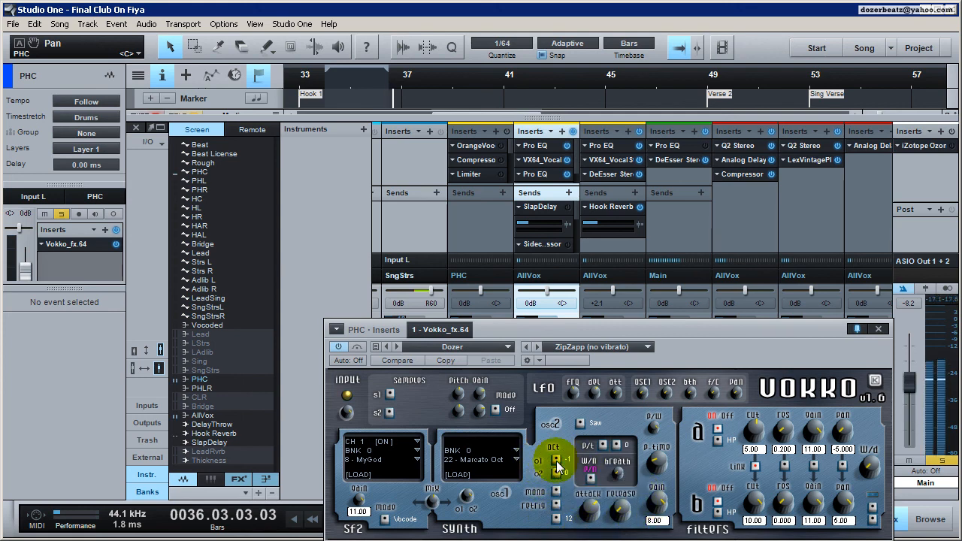
left_click(557, 462)
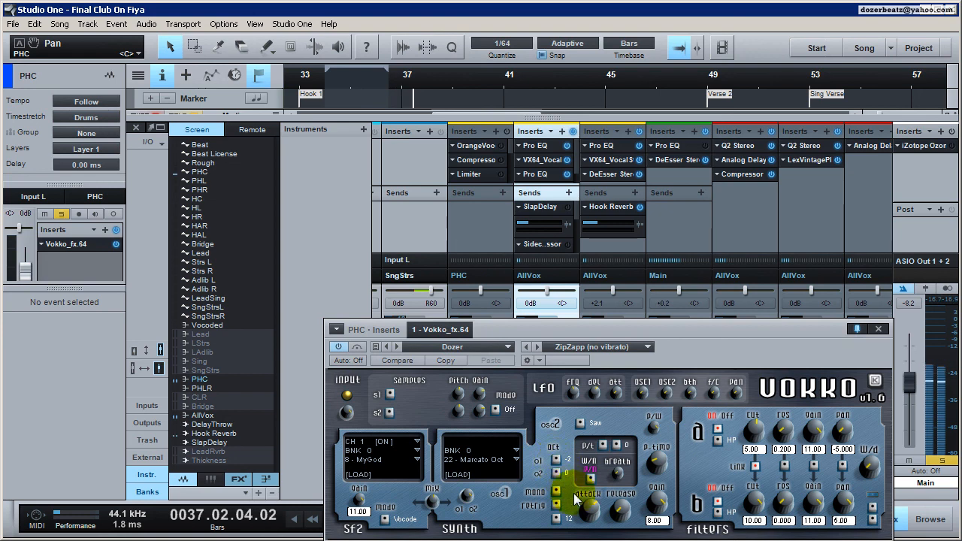
left_click(557, 461)
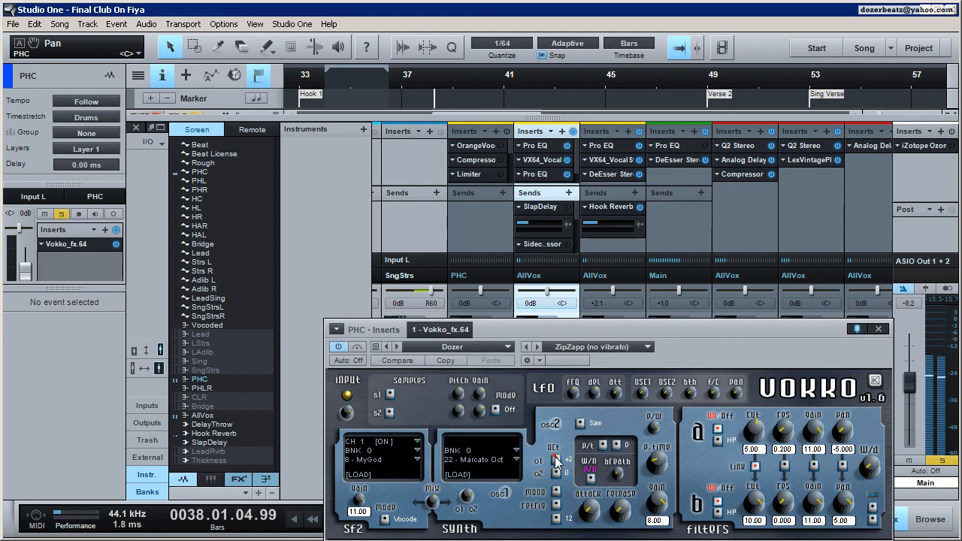
left_click(557, 462)
left_click(556, 461)
left_click(557, 461)
left_click(556, 461)
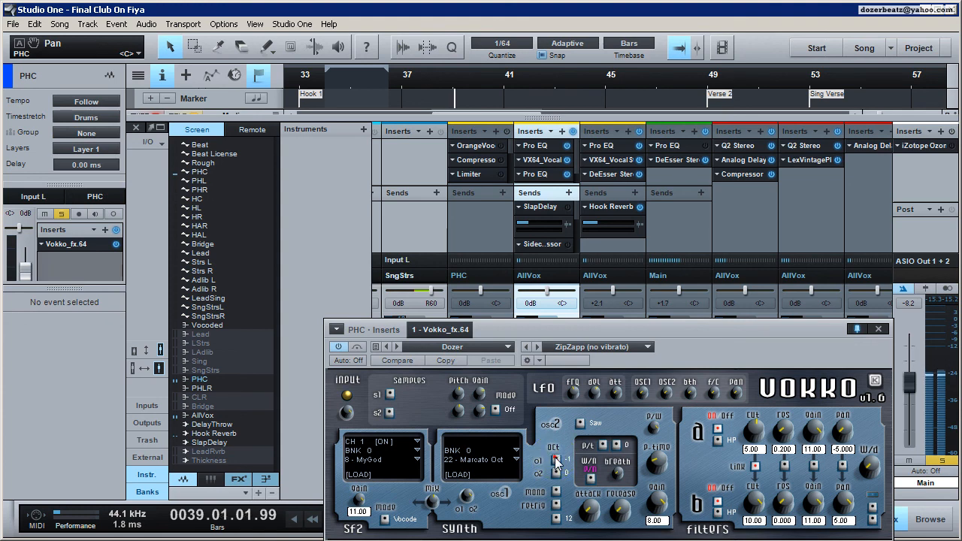
left_click(557, 460)
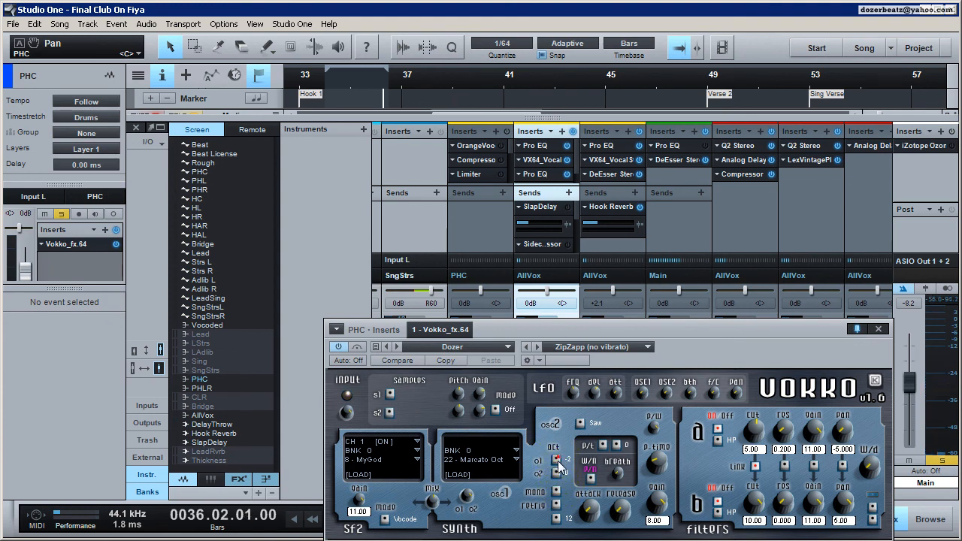
left_click(557, 460)
Audition oscillator 2's octave at -1, -2, +2 and +1 during playback, and return it to 0
left_click(545, 476)
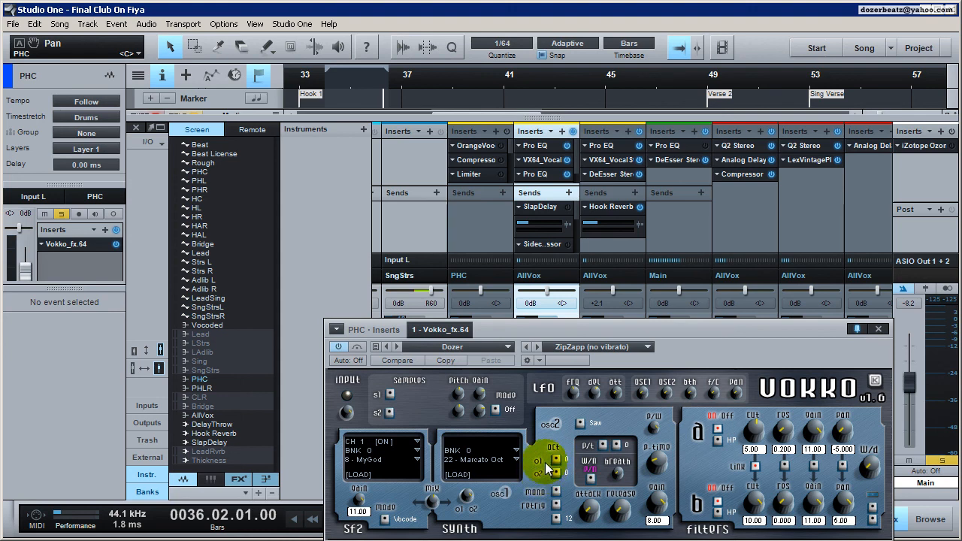
left_click(559, 474)
left_click(553, 441)
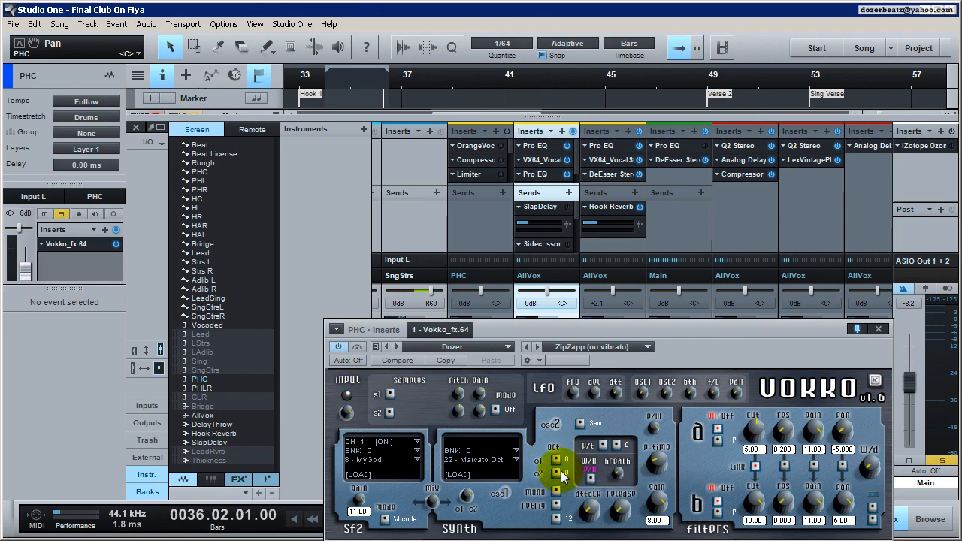
left_click(558, 474)
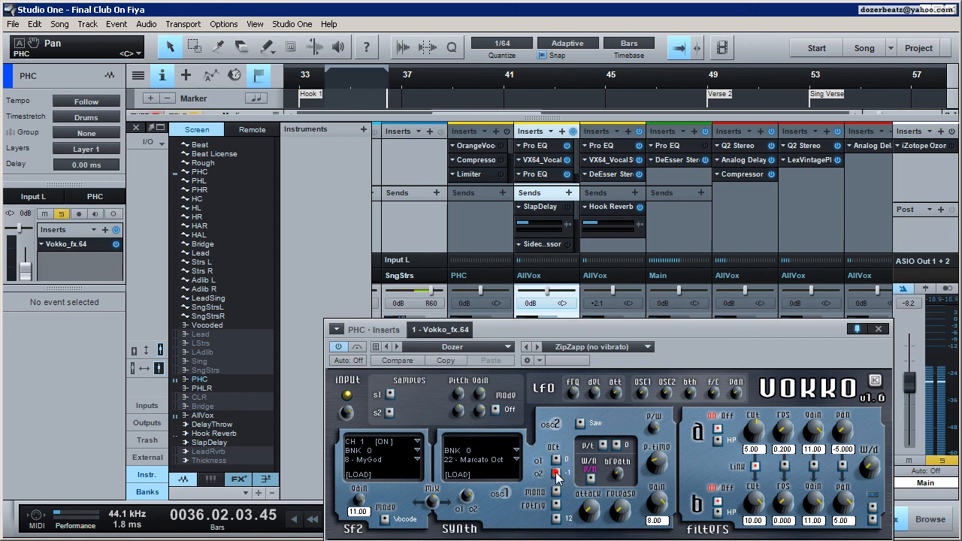
left_click(557, 475)
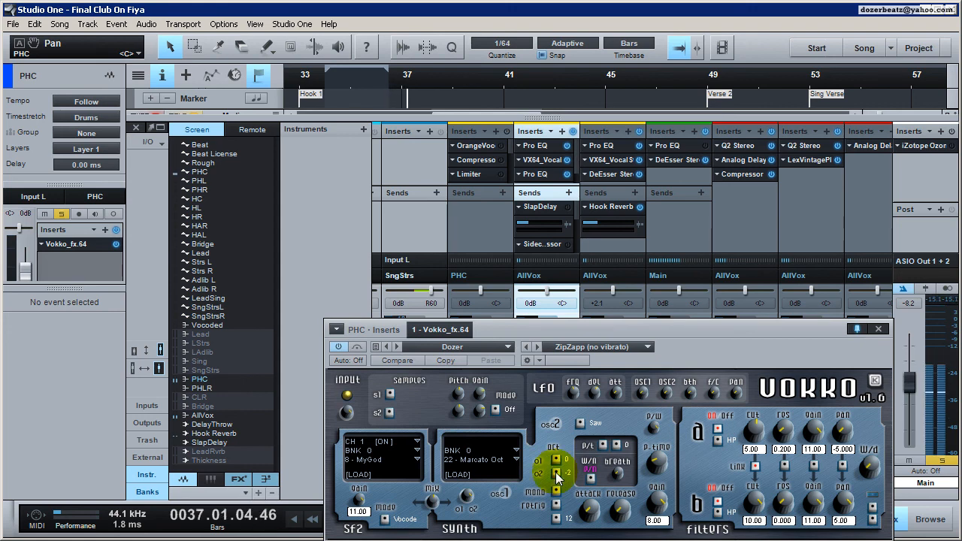
left_click(557, 475)
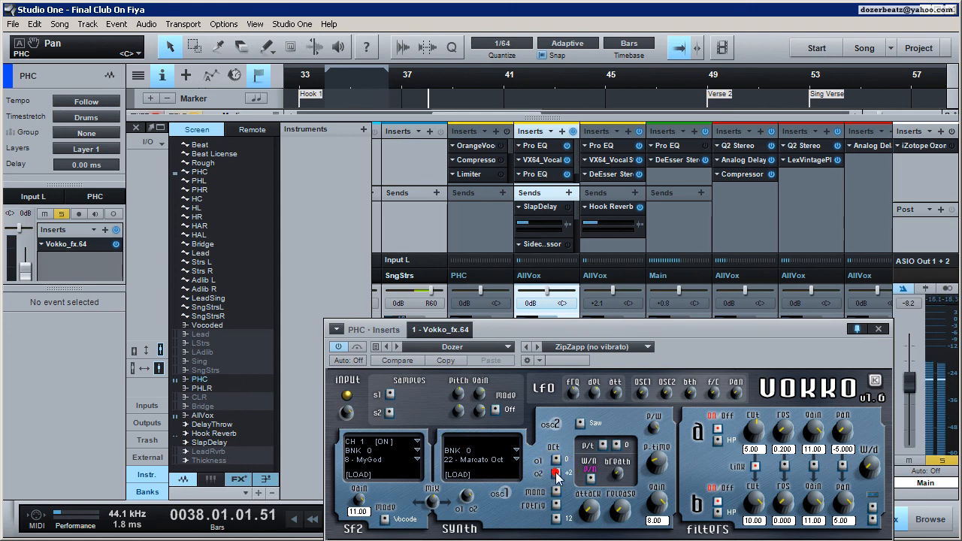
left_click(557, 475)
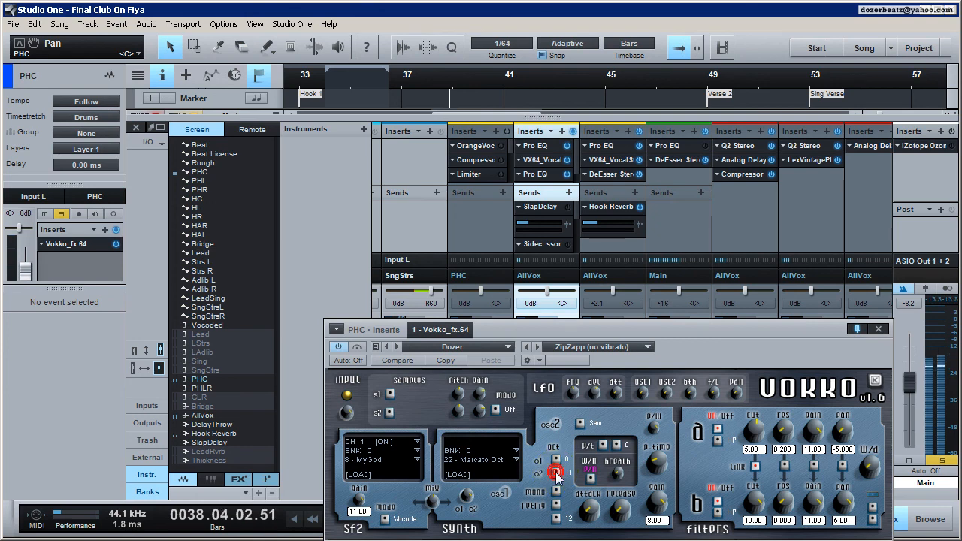
left_click(557, 474)
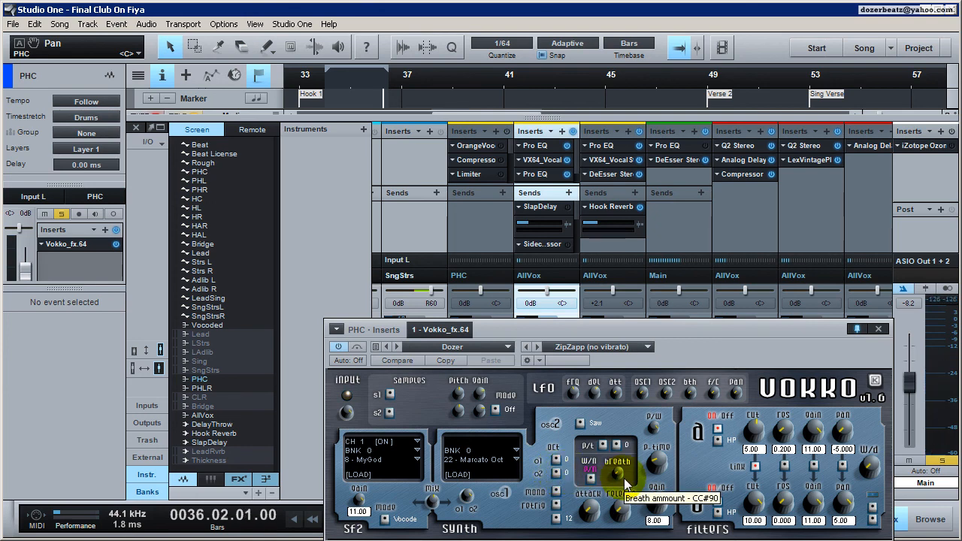
Step through oscillator 2's octave shifts again while the vocal plays, and set it to -2
left_click(557, 474)
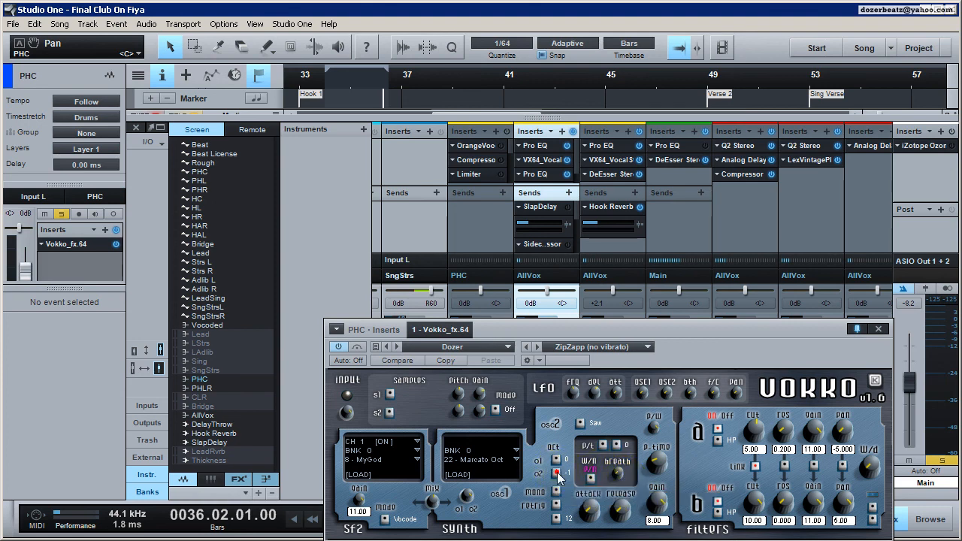
left_click(557, 474)
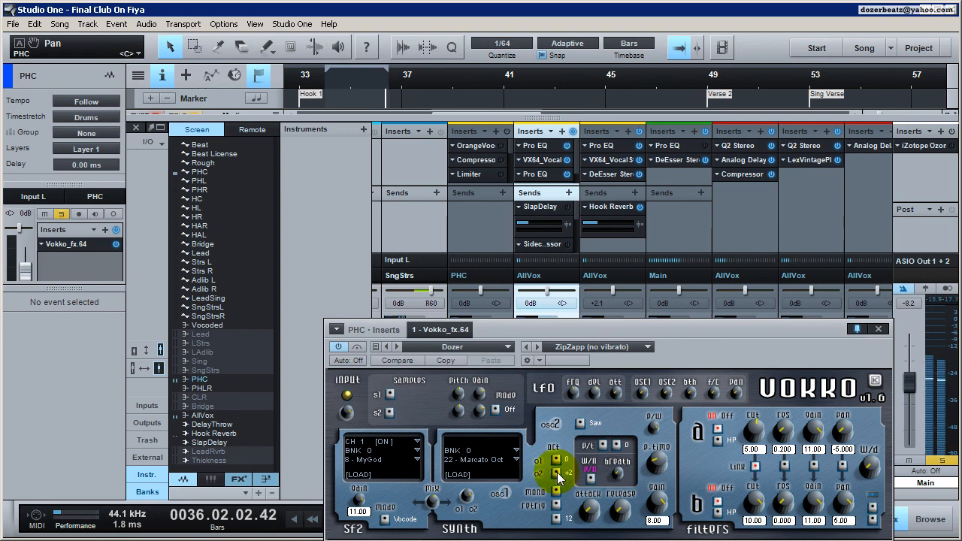
left_click(557, 474)
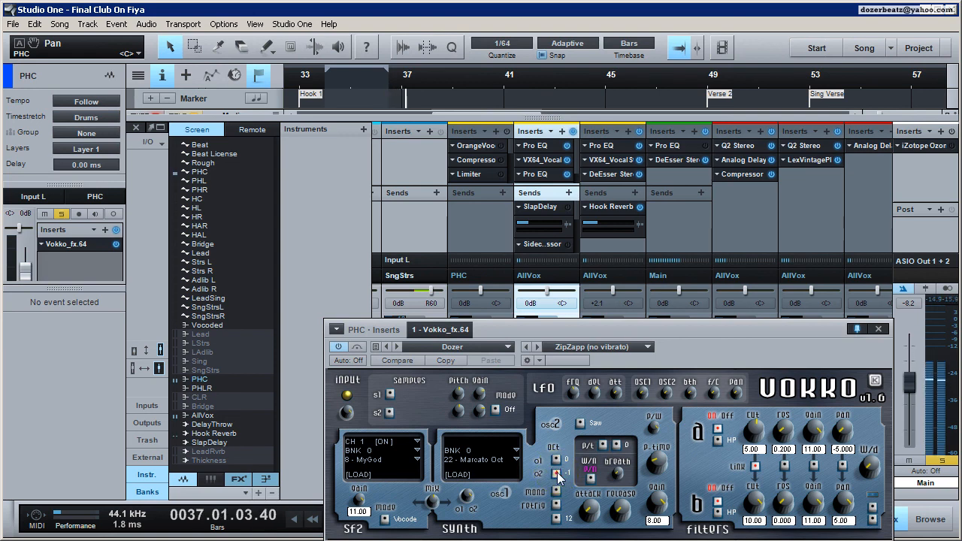
left_click(557, 474)
left_click(557, 474)
key("space")
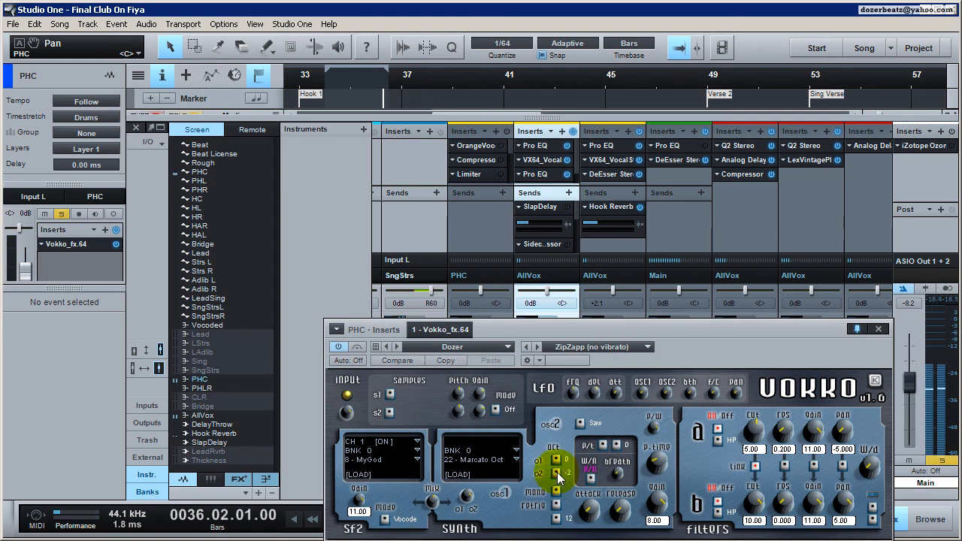
left_click(556, 453)
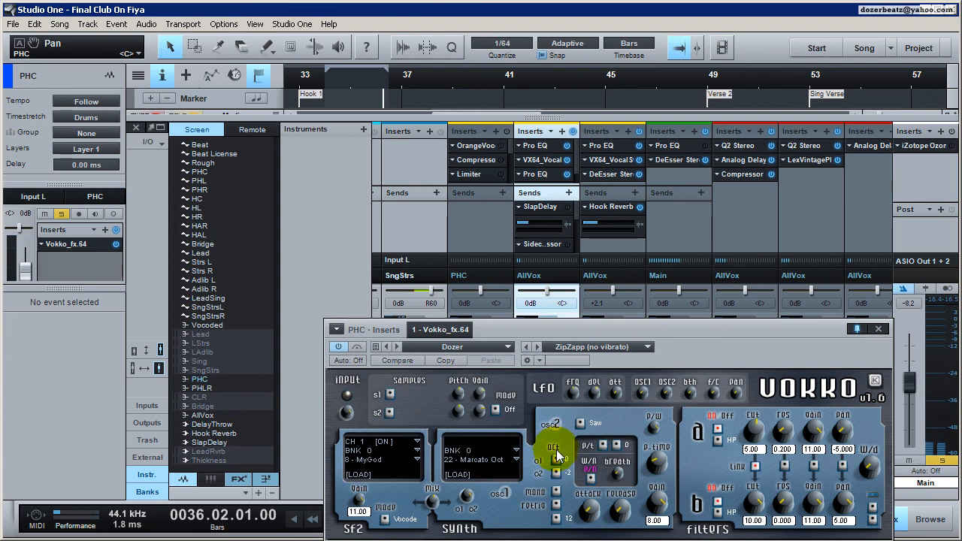
Audition the vocal with oscillator 1 at octave 0 and oscillator 2 at -2
left_click(558, 460)
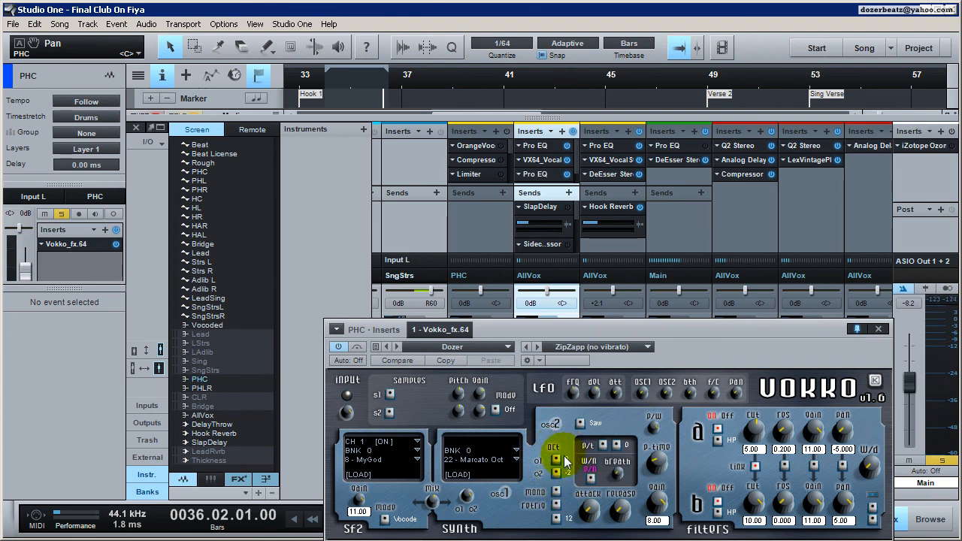
left_click(592, 478)
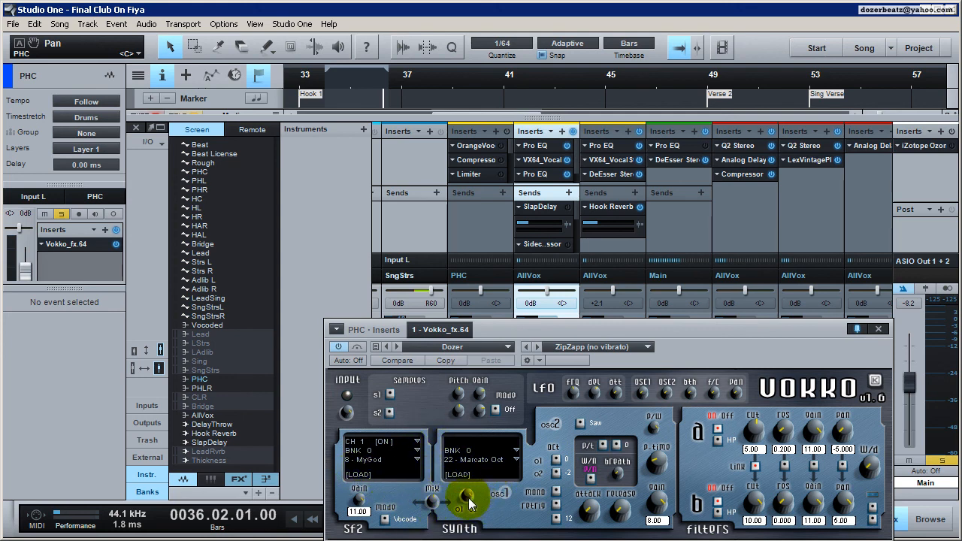
key("space")
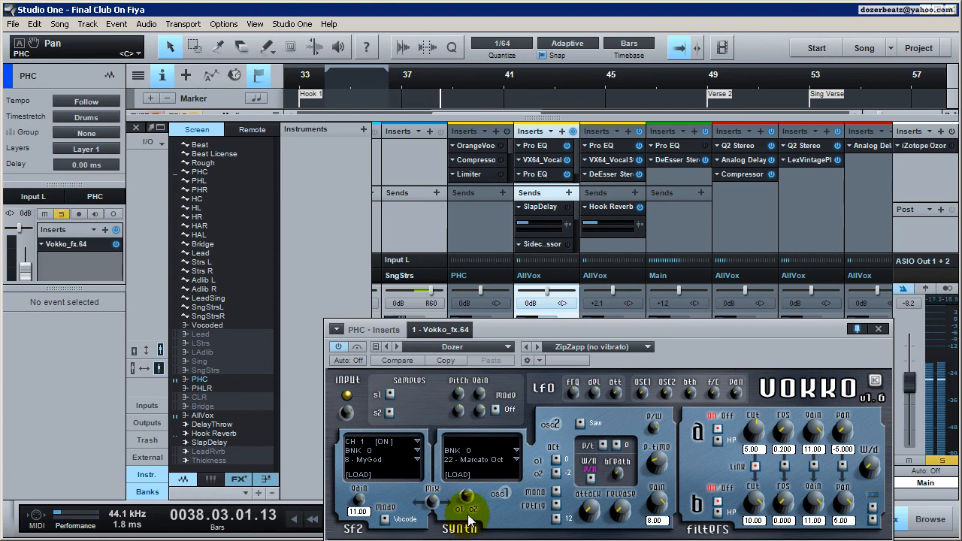
key("space")
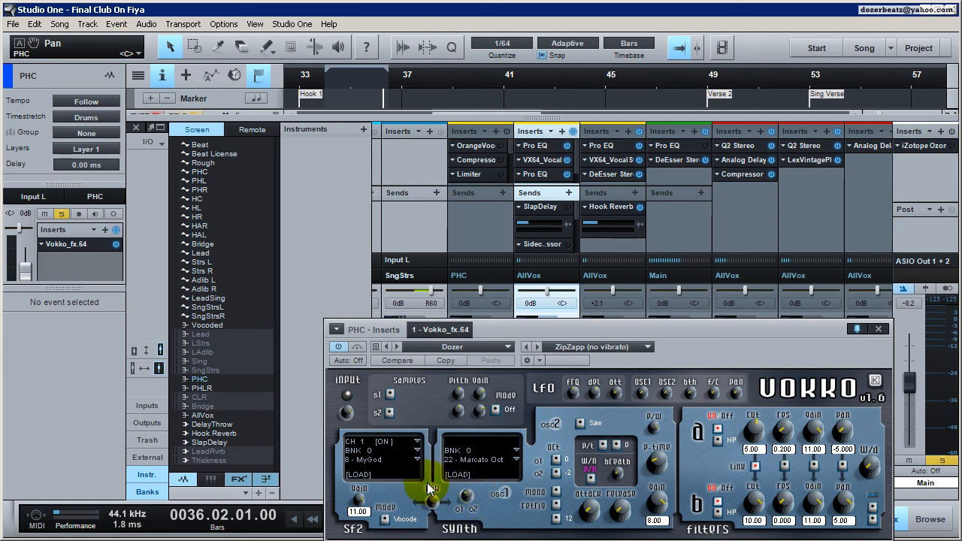
Switch the SF2 sound to 12 - Drop It! and oscillator 2's waveform to Sine, and play the vocal to check it
left_click(500, 494)
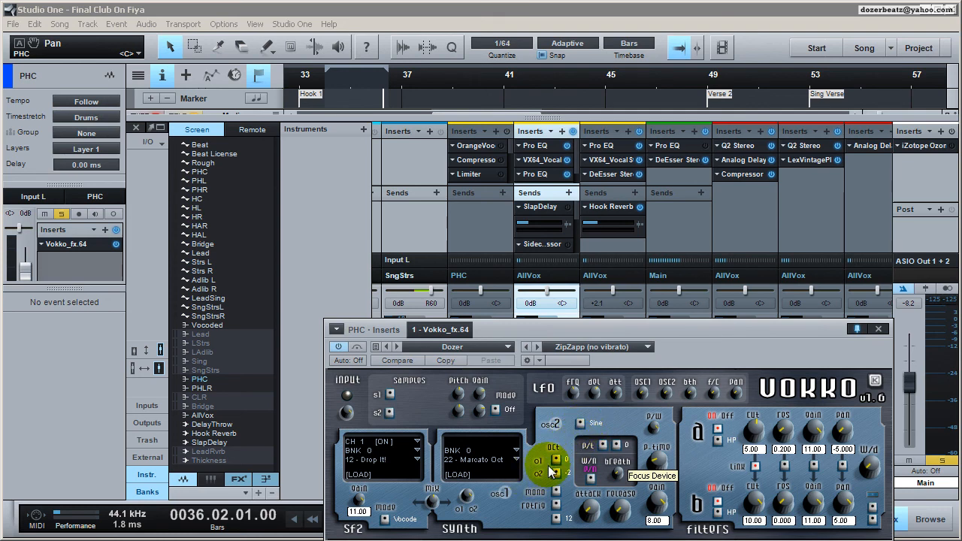
key("space")
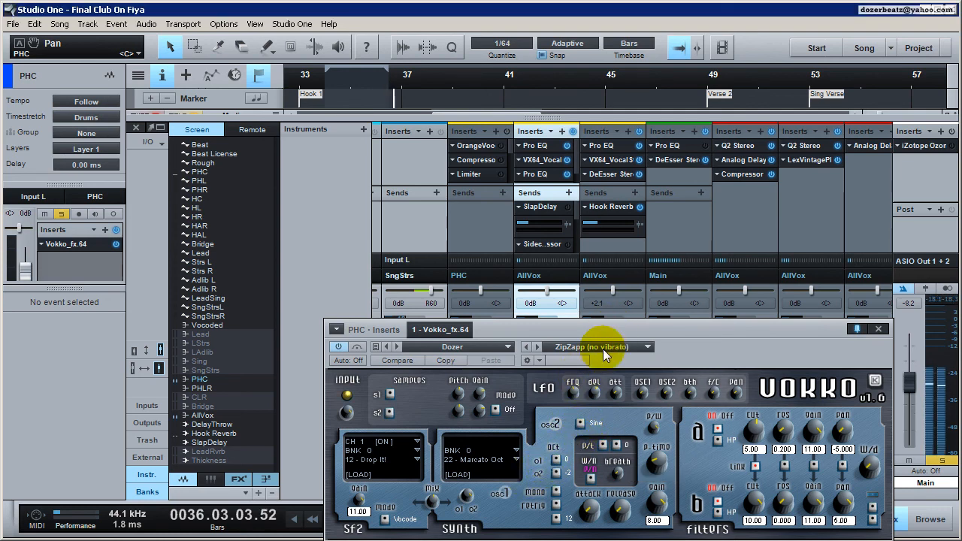
key("space")
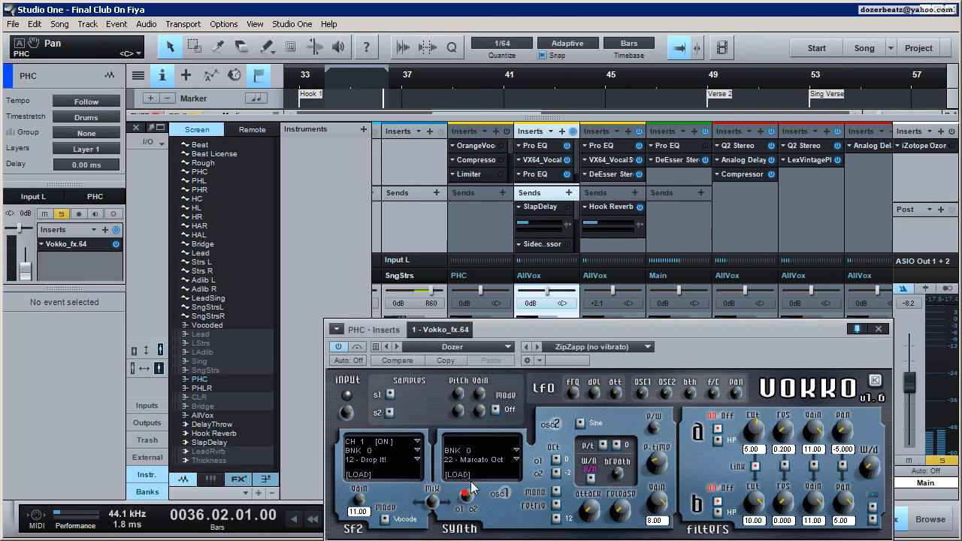
key("space")
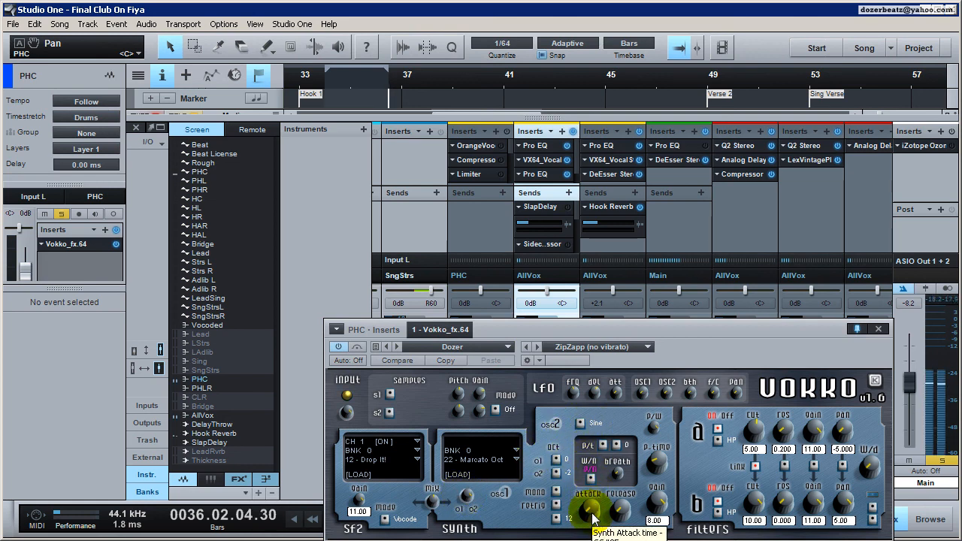
Step oscillator 2's octave through +1 and +2 while the vocal plays, and set it to 0
left_click(555, 471)
left_click(555, 470)
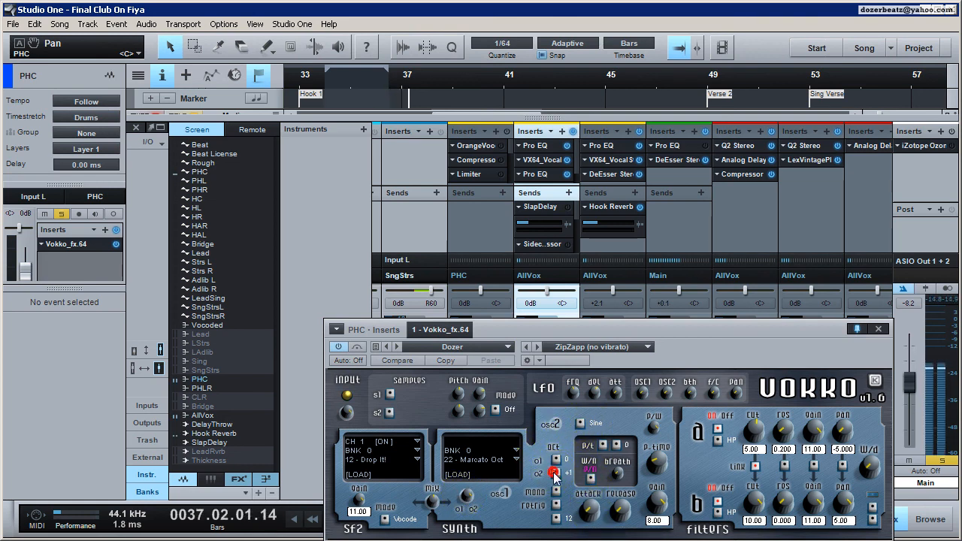
left_click(555, 472)
left_click(555, 472)
left_click(555, 472)
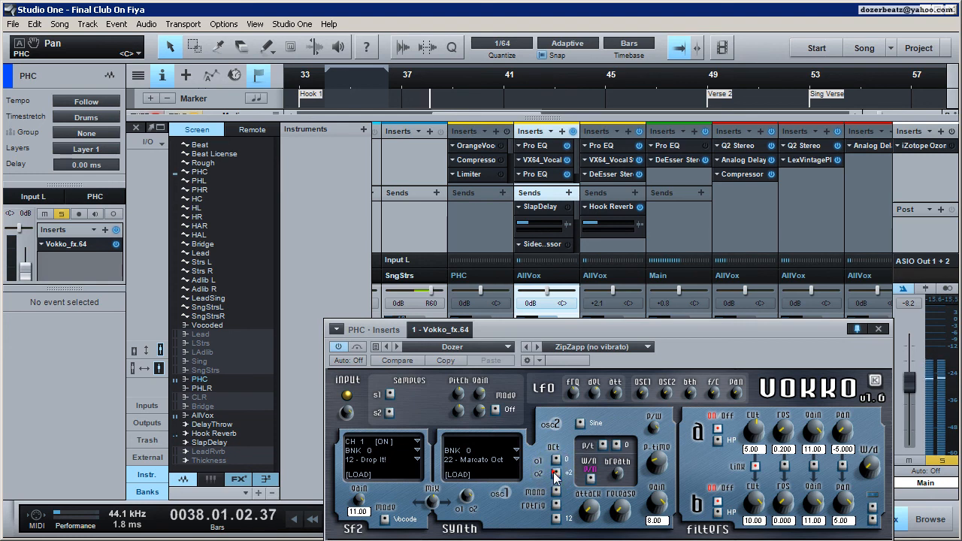
left_click(555, 472)
key("space")
Try out the balance between oscillators 1 and 2 in the synth section and audition the vocal
left_click(612, 516)
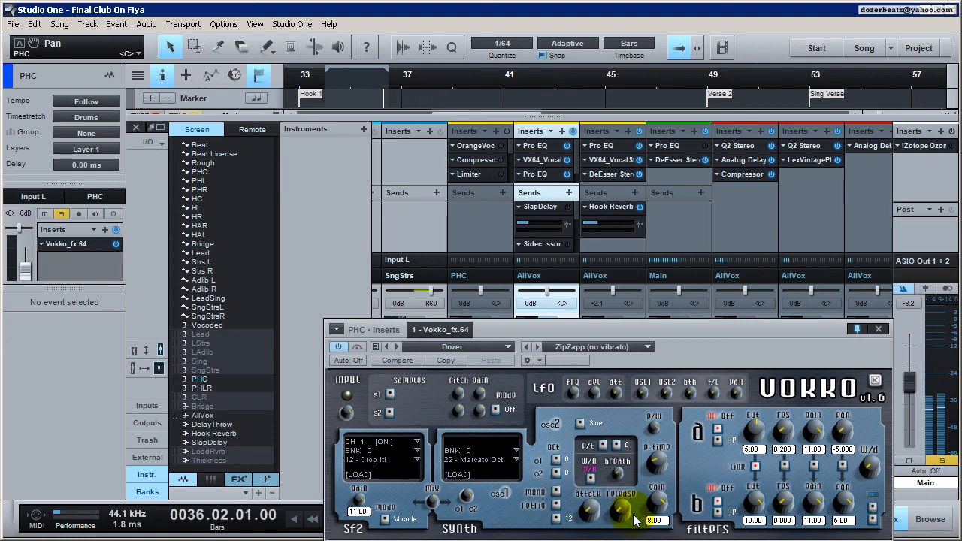
left_click(591, 515)
left_click(487, 511)
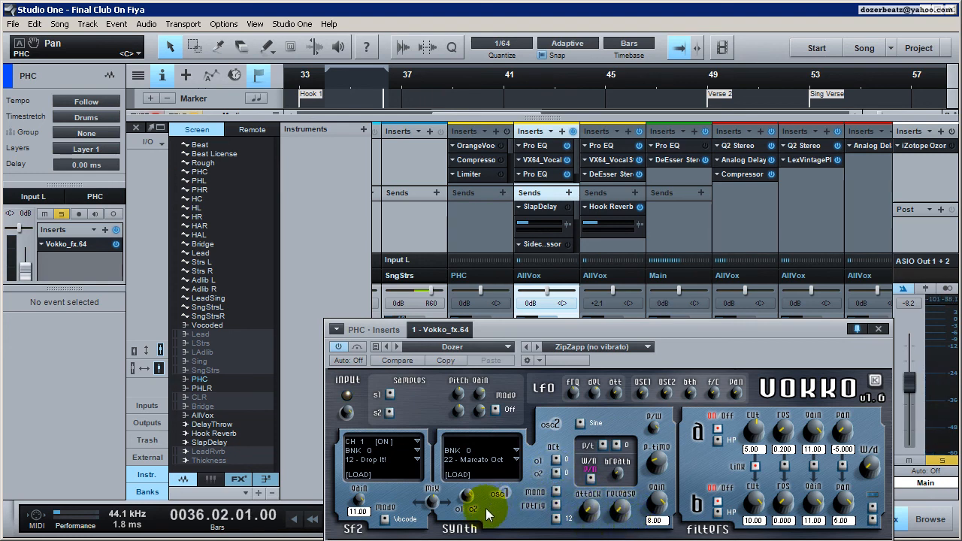
left_click(471, 499)
left_click(470, 498)
left_click(468, 497)
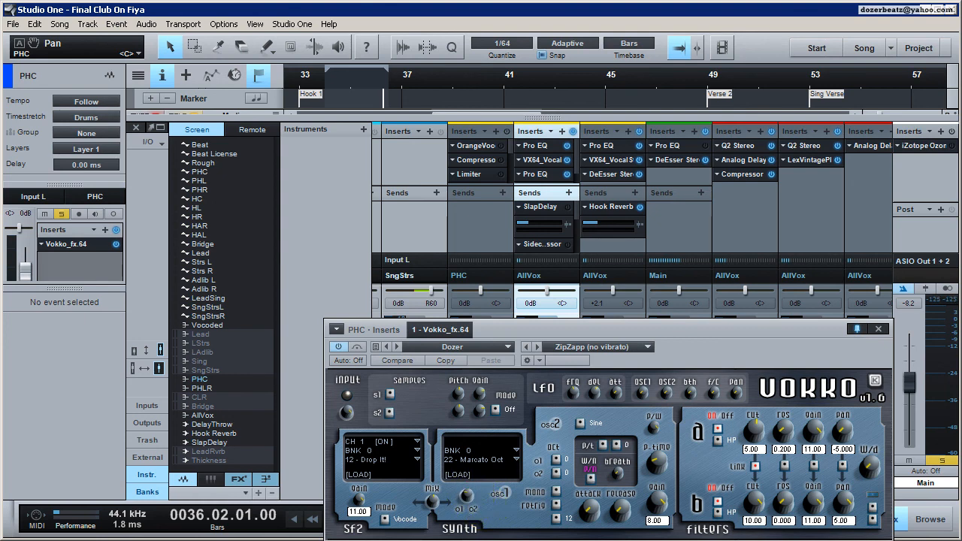
left_click(482, 498)
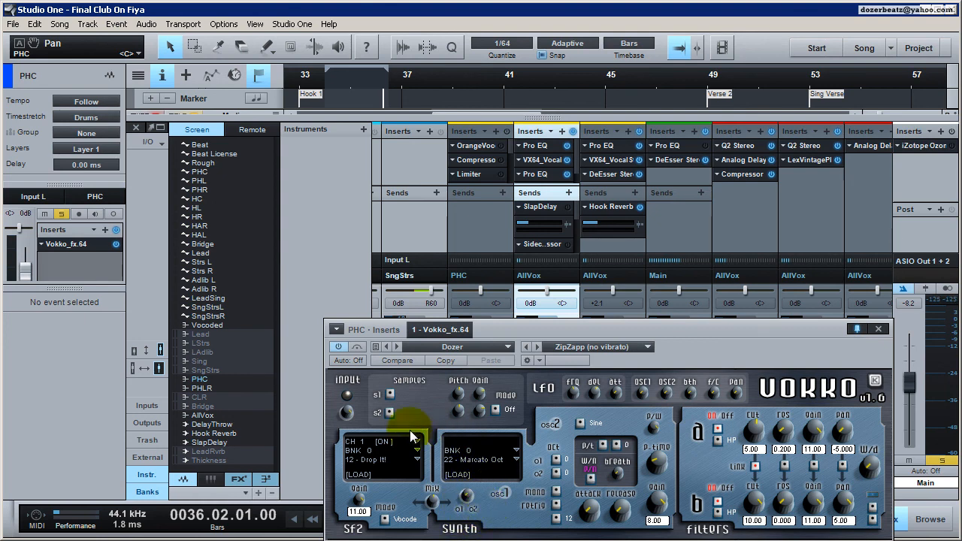
left_click(356, 515)
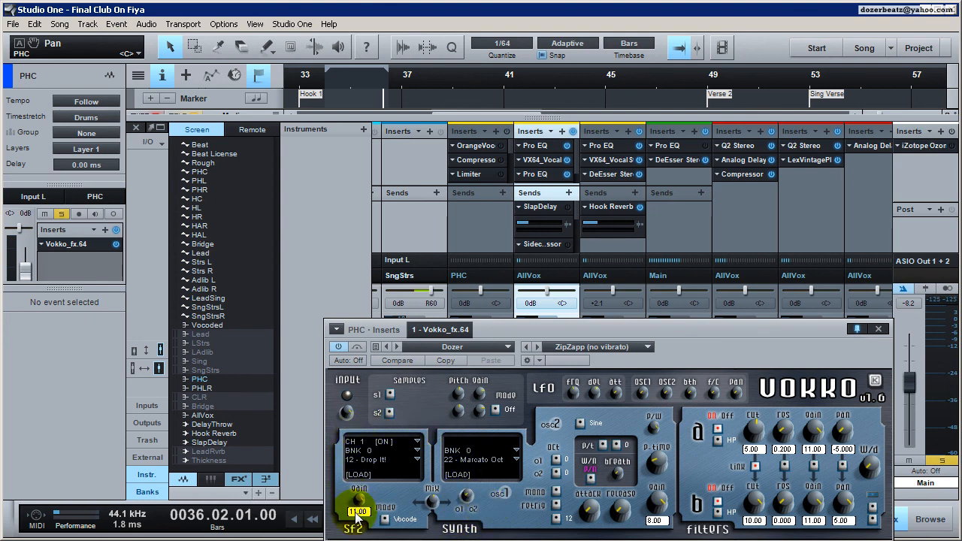
left_click(467, 496)
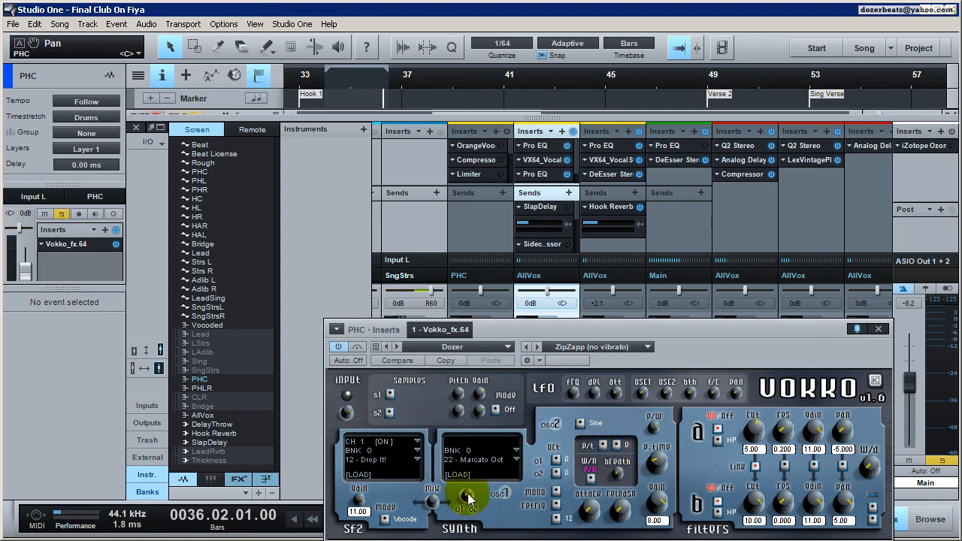
left_click(464, 494)
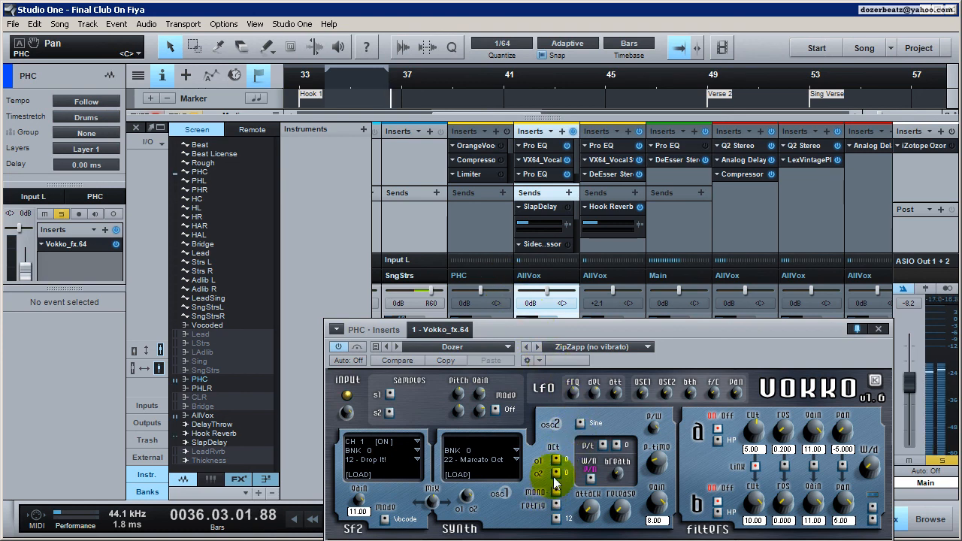
Cycle oscillator 2's waveform through Pink Noise and the other choices during playback, and return it to Sine
left_click(580, 424)
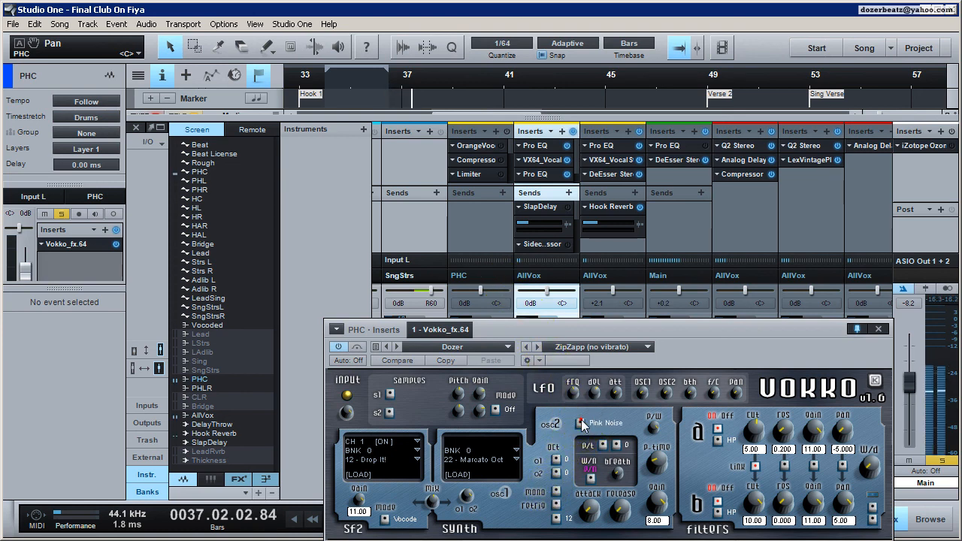
left_click(581, 425)
left_click(580, 424)
left_click(581, 424)
left_click(466, 496)
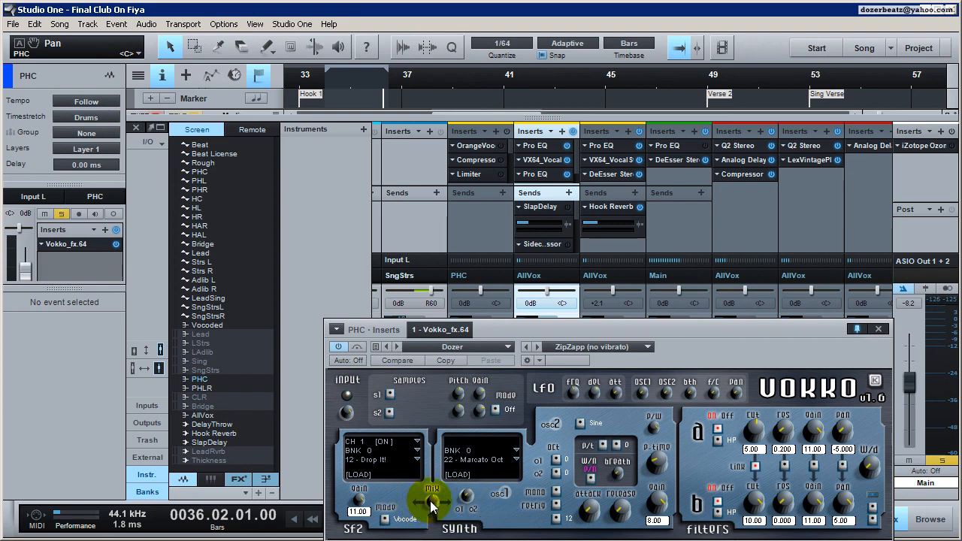
Try the mix between SF2 and synth, then load the SF2 sound 8 - MyGod
left_click_drag(430, 502, 433, 490)
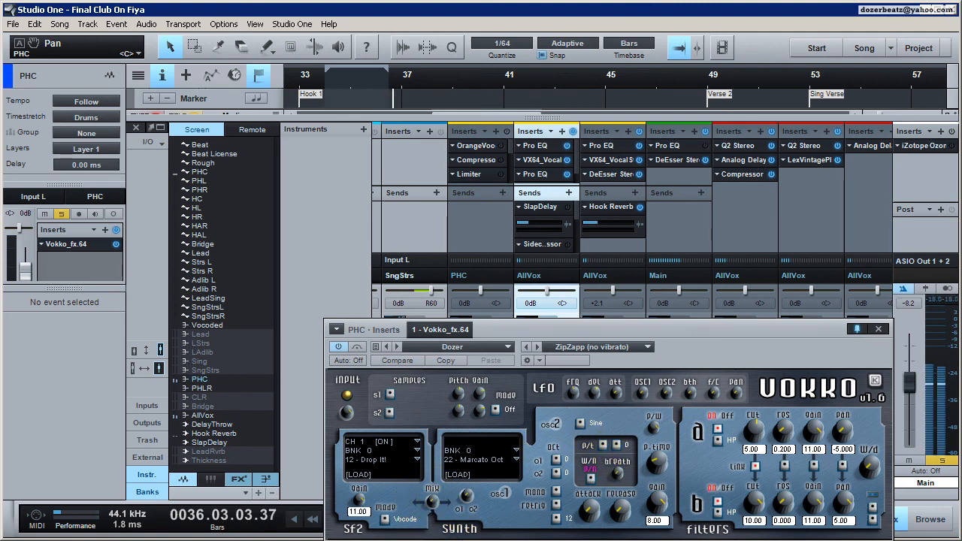
left_click(417, 460)
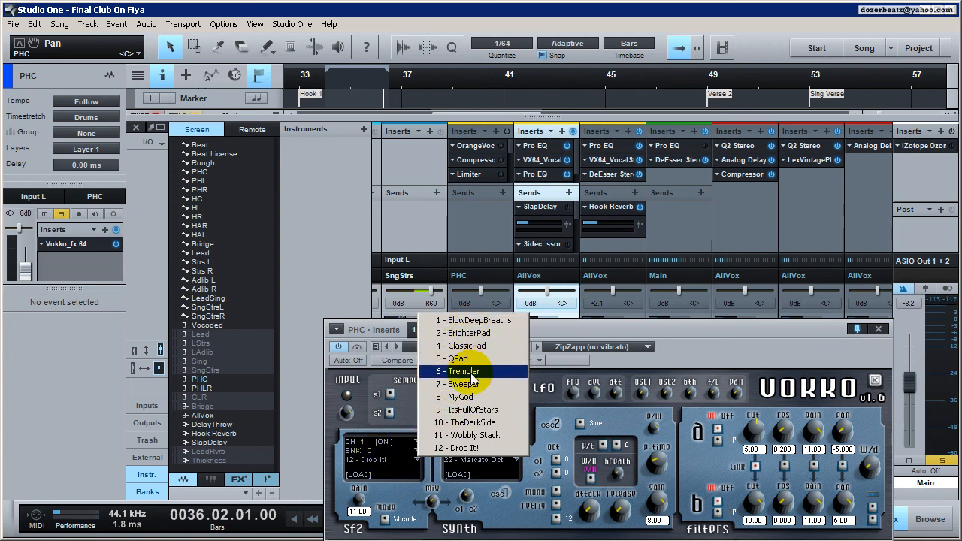
left_click(469, 397)
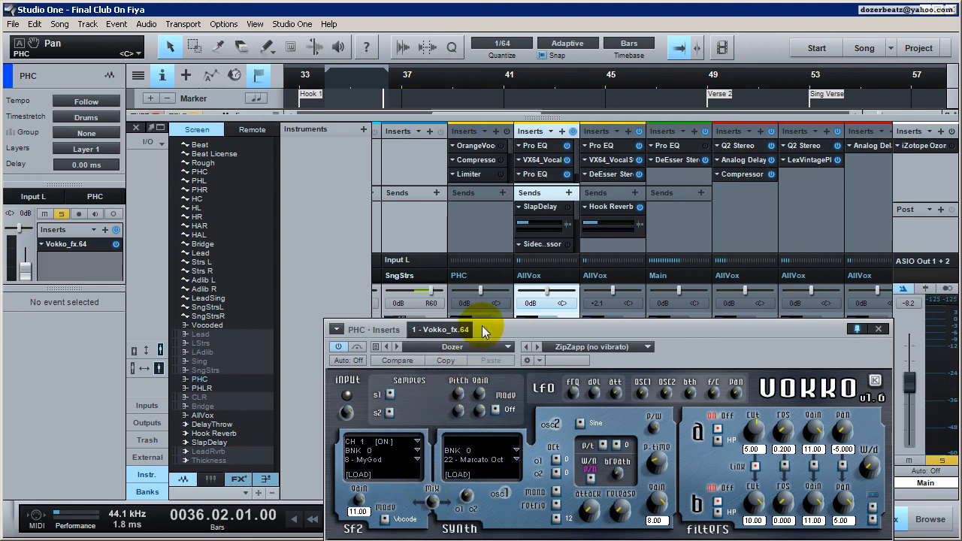
Look through oscillator 1's available sounds and switch the SF2 mode to Monitor
left_click(516, 459)
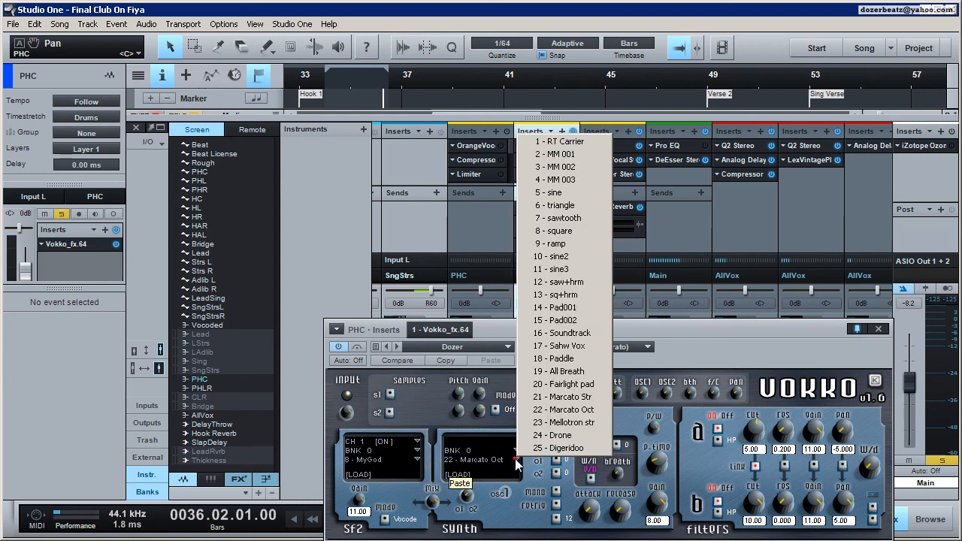
left_click(507, 497)
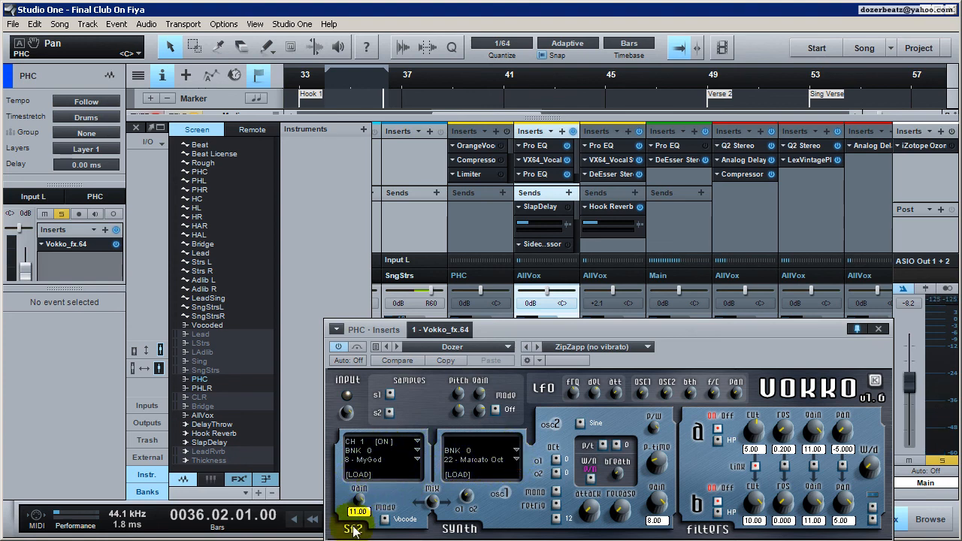
left_click(517, 459)
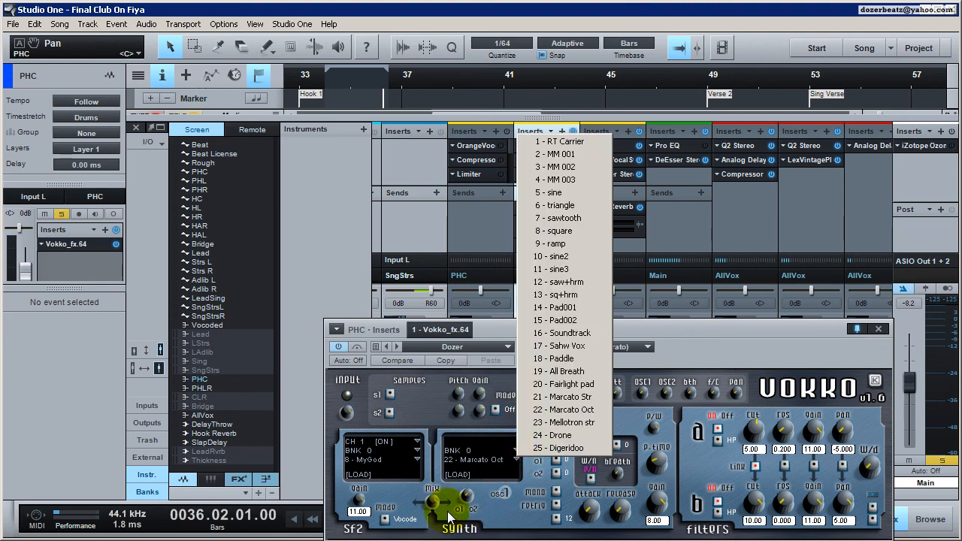
left_click(382, 528)
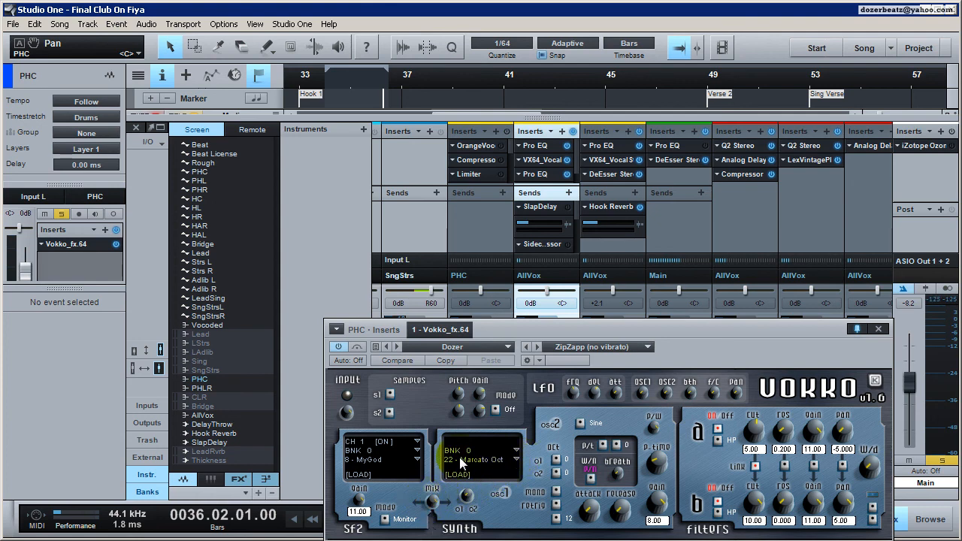
Audition MM 001, Paddle and Drone on oscillator 1 with the vocal, and return to 22 - Marcato Oct
left_click(515, 460)
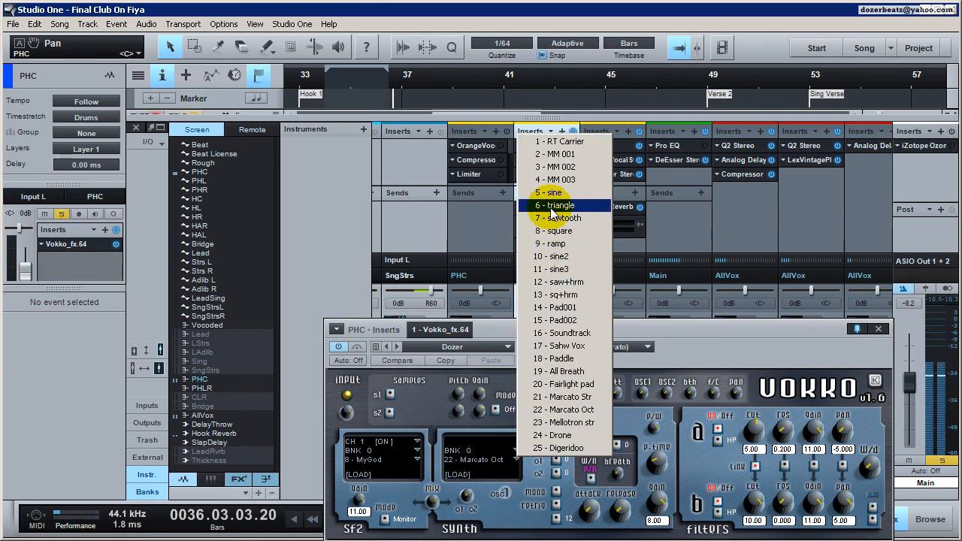
left_click(555, 156)
left_click(516, 459)
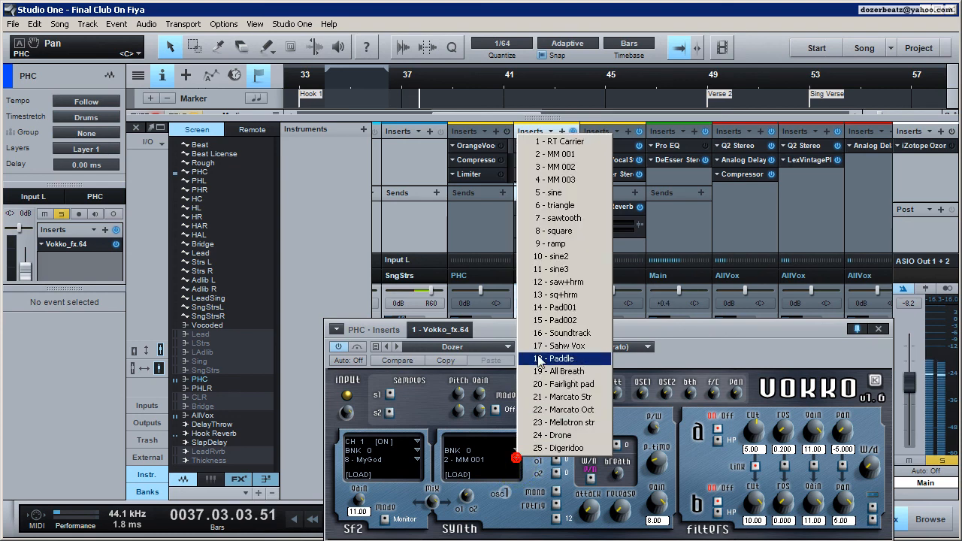
left_click(540, 359)
left_click(518, 458)
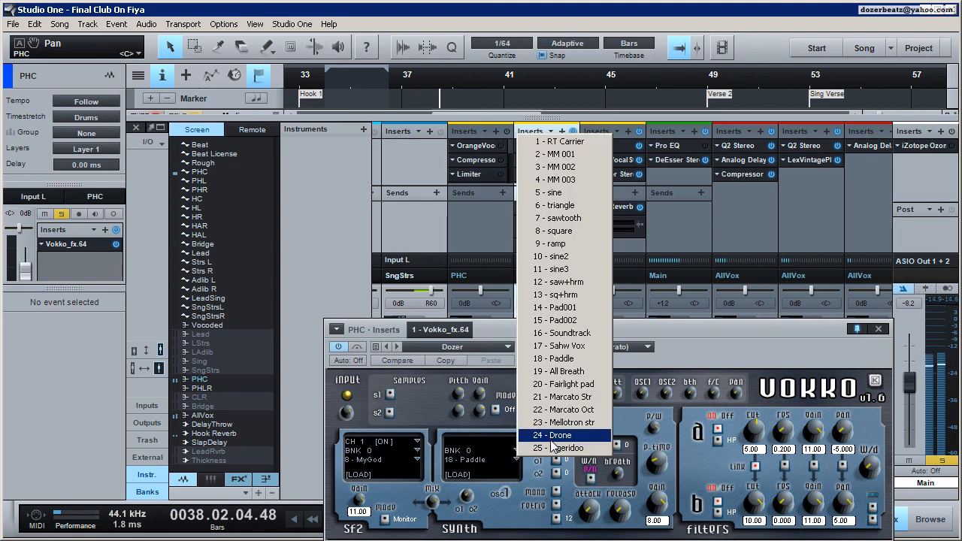
left_click(553, 437)
key("space")
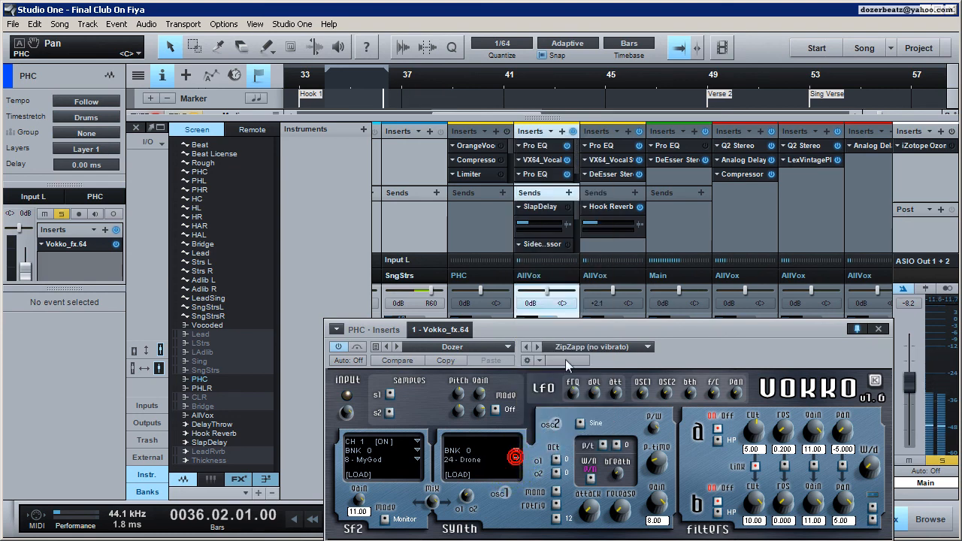
left_click(516, 457)
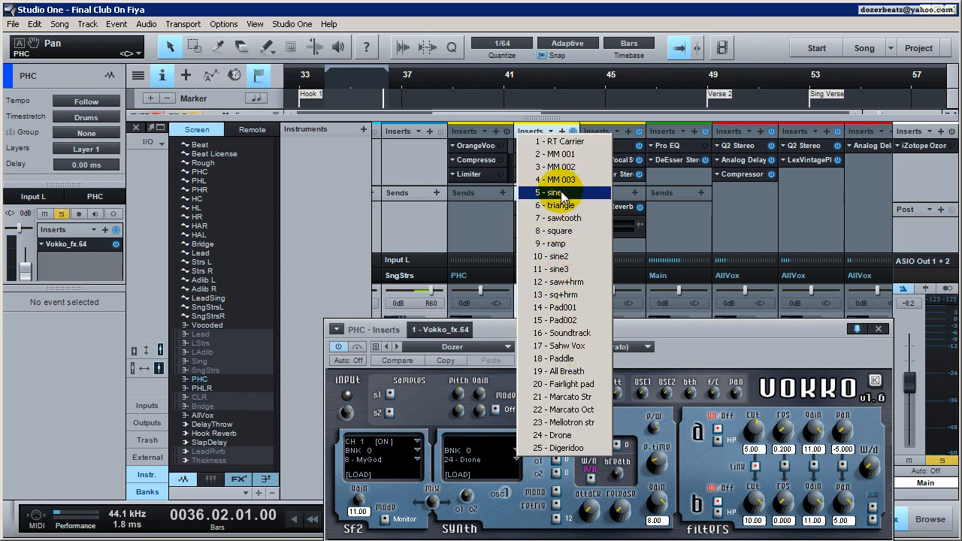
left_click(565, 410)
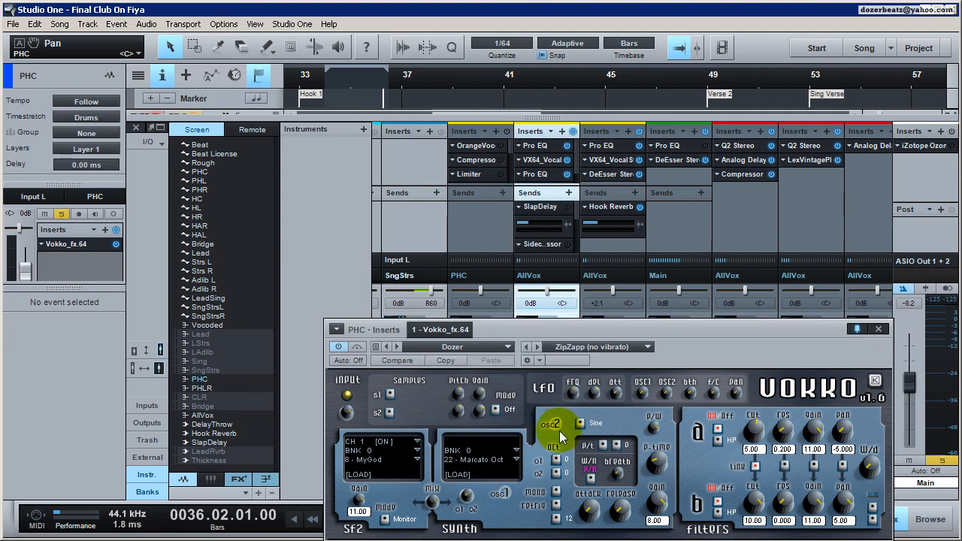
Check the mix between SF2 and synth and the available SF2 sounds, keeping MyGod loaded, and play the vocal
left_click(433, 500)
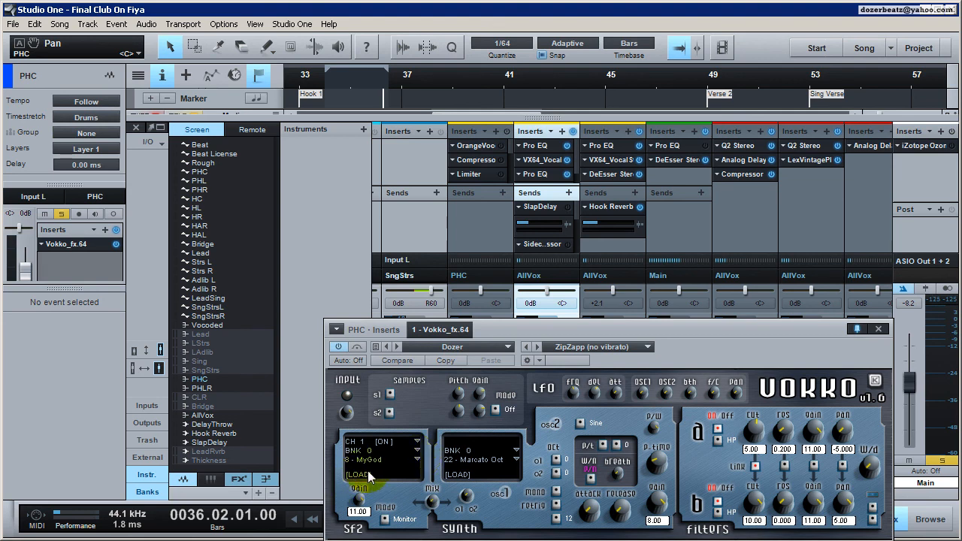
left_click(417, 461)
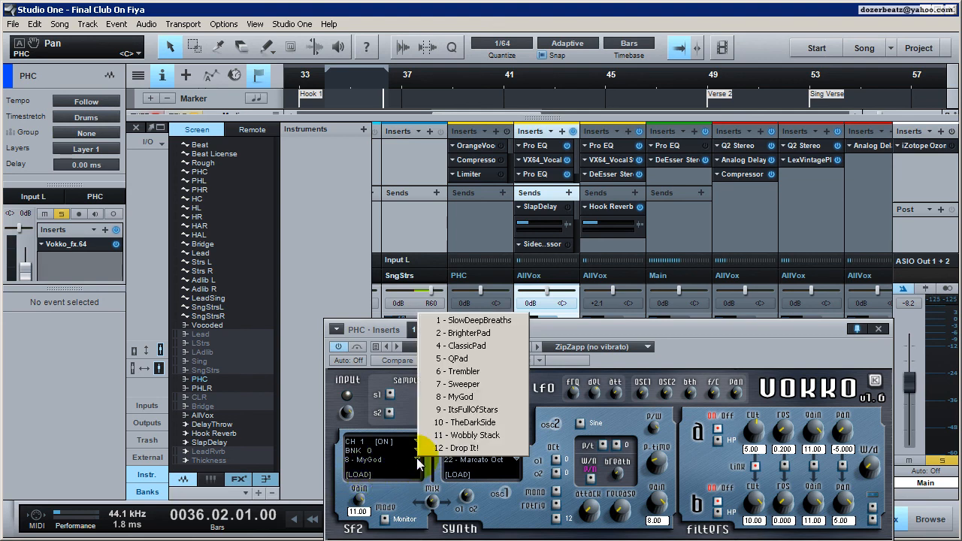
left_click(366, 468)
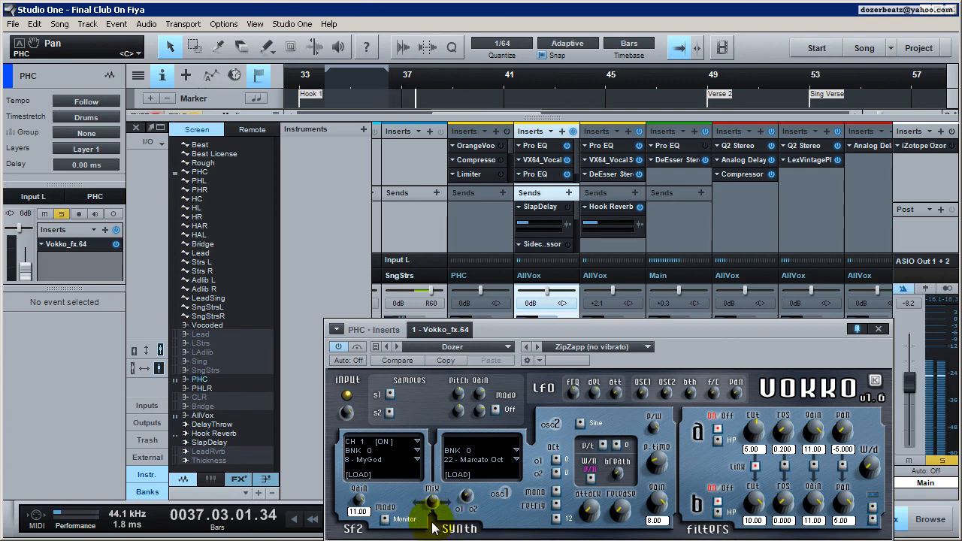
Switch the SF2 mode to Vocode and play the vocal to hear the change
key("space")
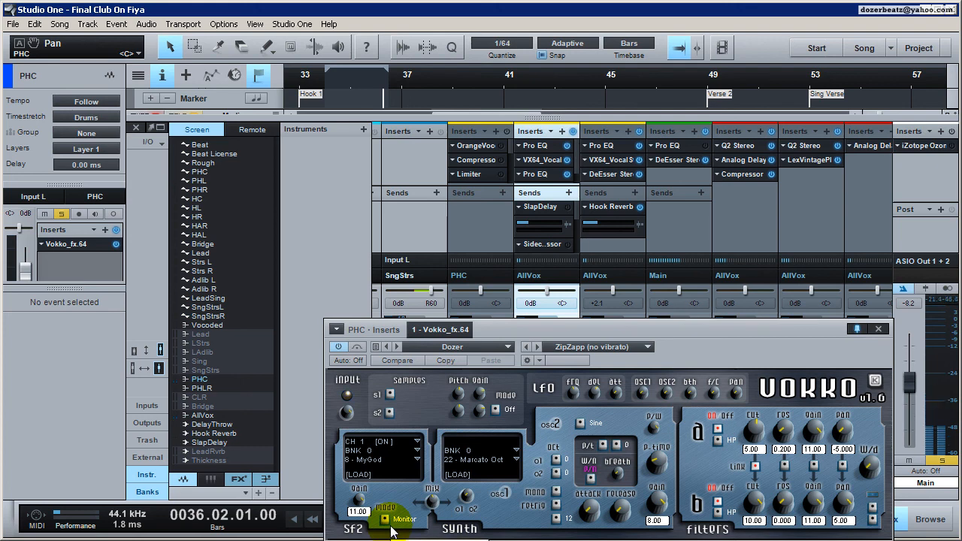
left_click(386, 523)
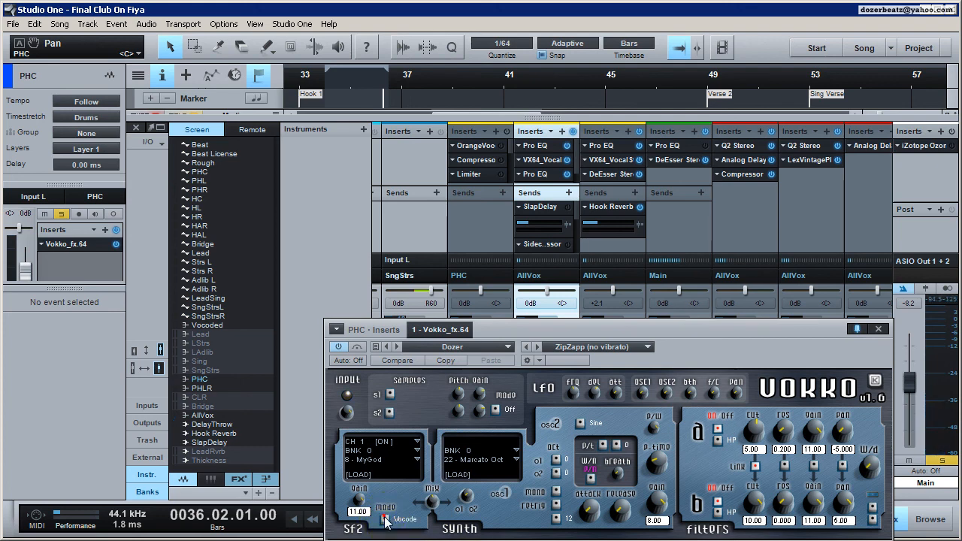
key("space")
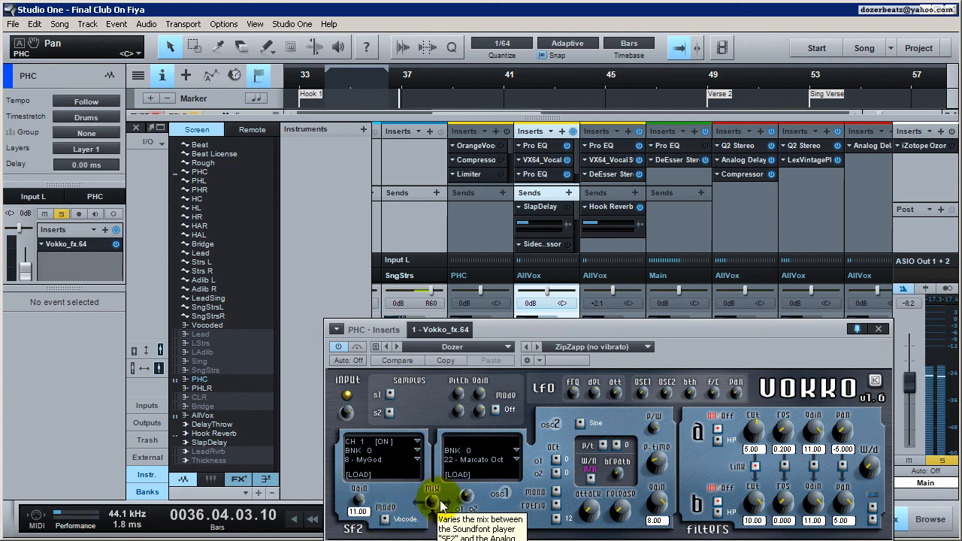
key("space")
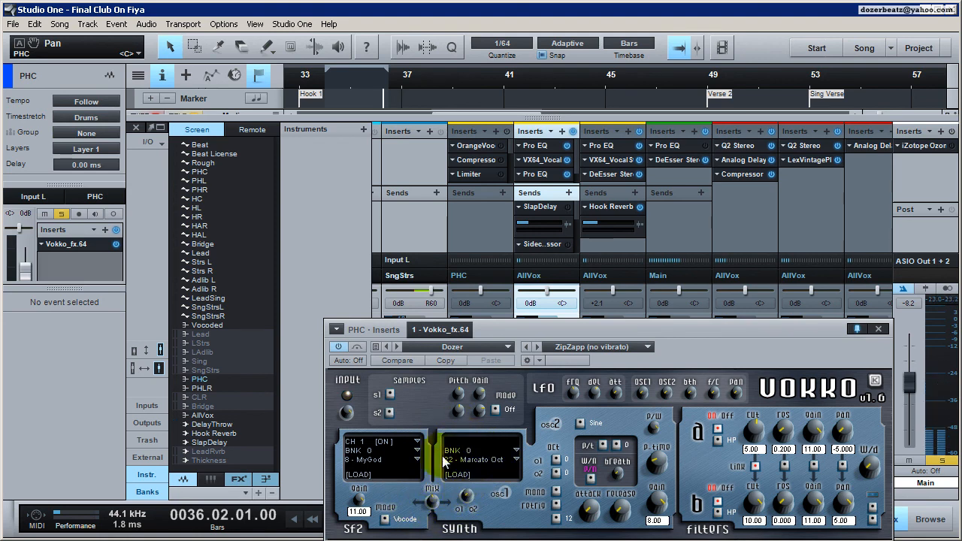
key("space")
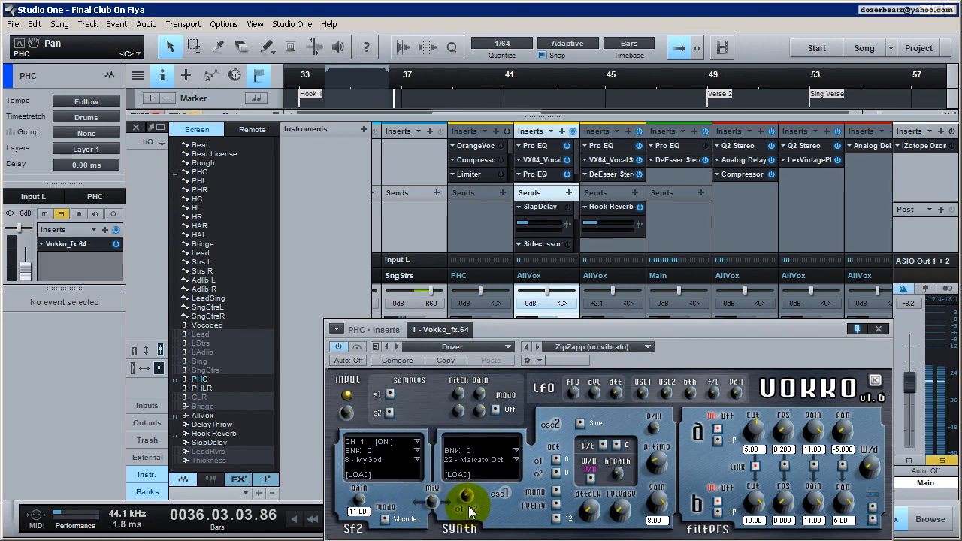
key("space")
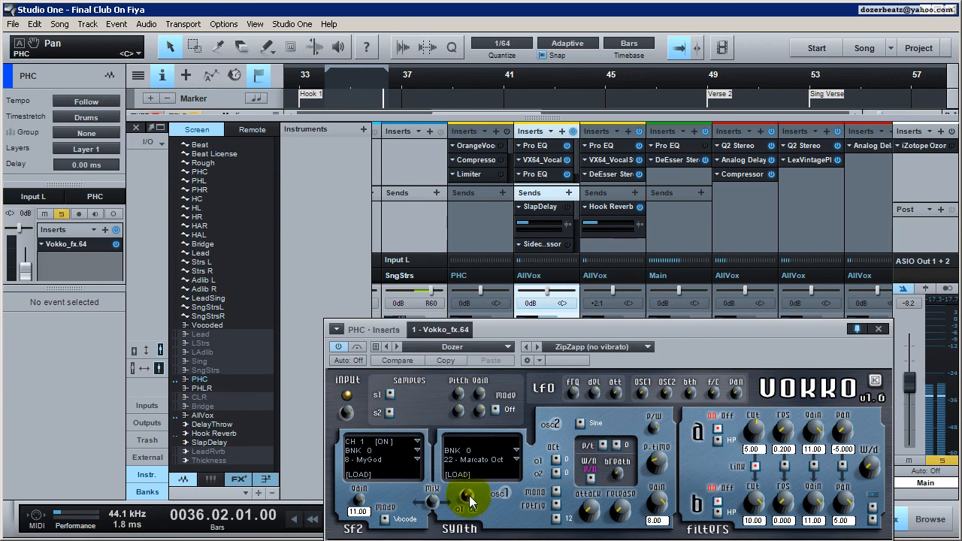
Try a longer synth attack with the vocal playing, and try the mix between SF2 and synth
key("space")
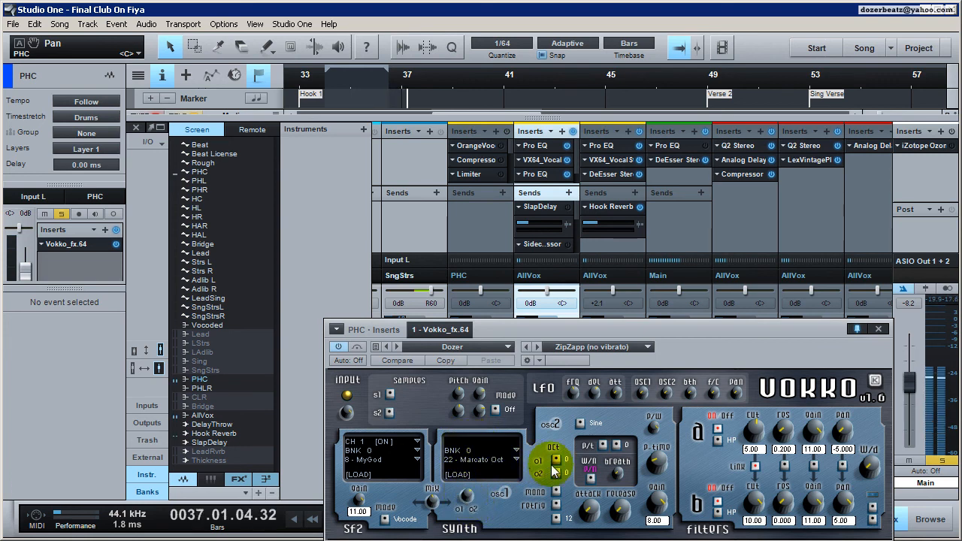
left_click_drag(586, 514, 581, 391)
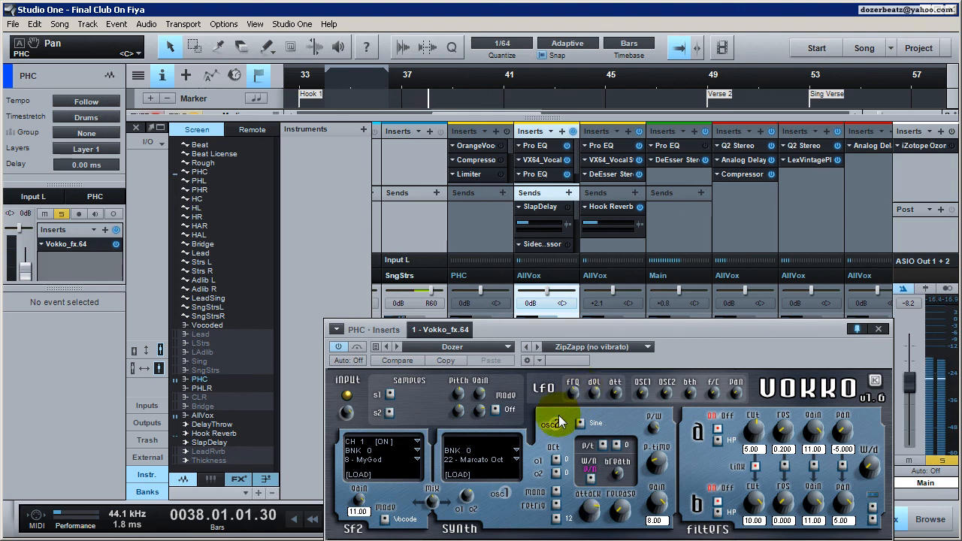
key("space")
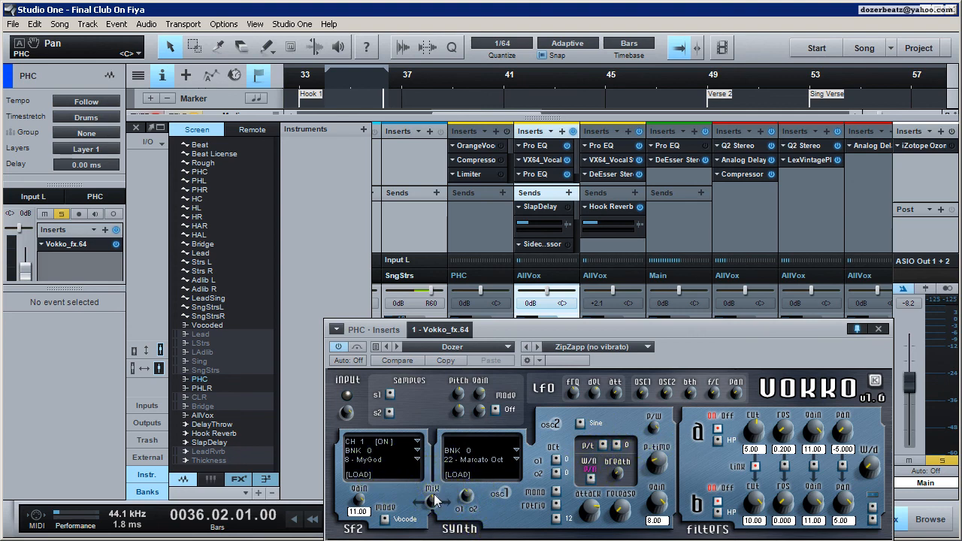
left_click_drag(436, 502, 468, 505)
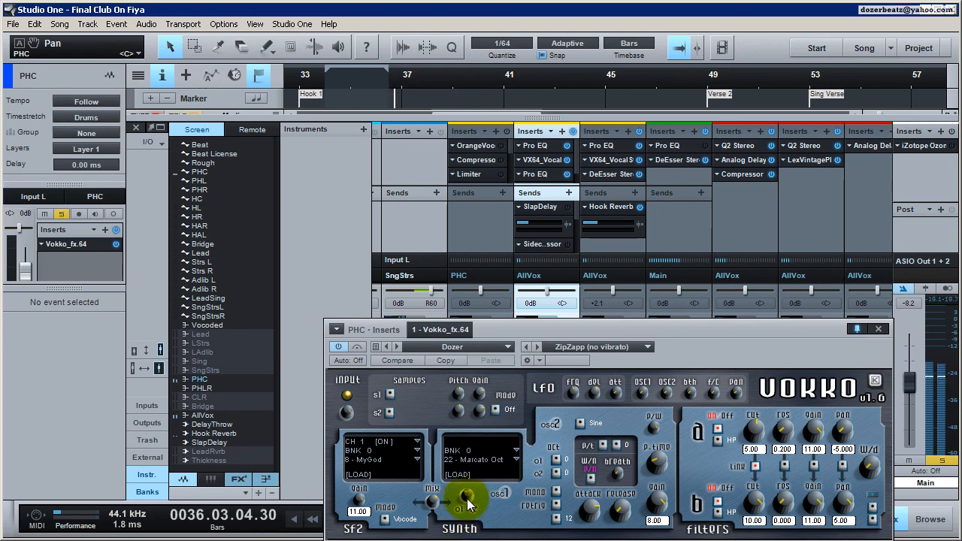
Lower oscillator 2's octave to -2, trying the balance between oscillators 1 and 2
left_click(556, 472)
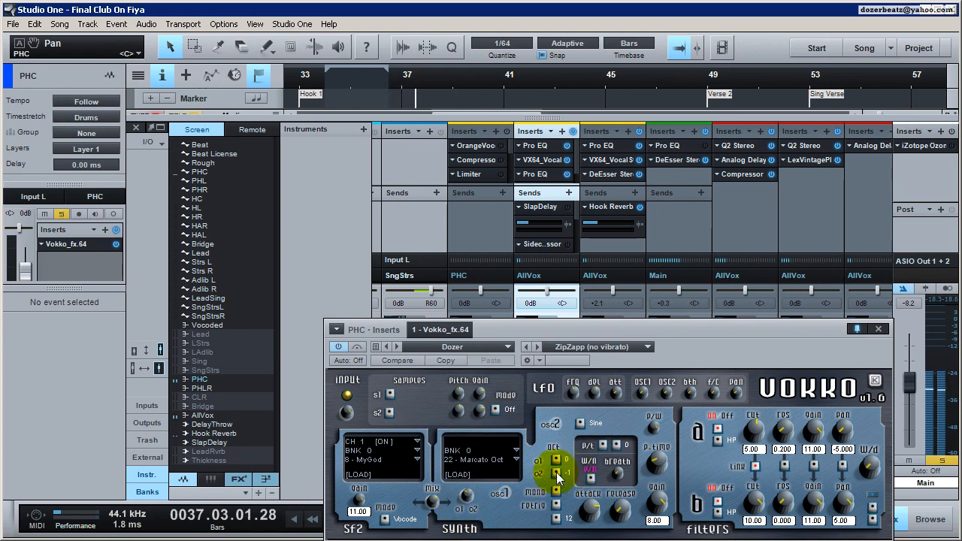
left_click_drag(466, 497, 463, 503)
left_click(479, 393)
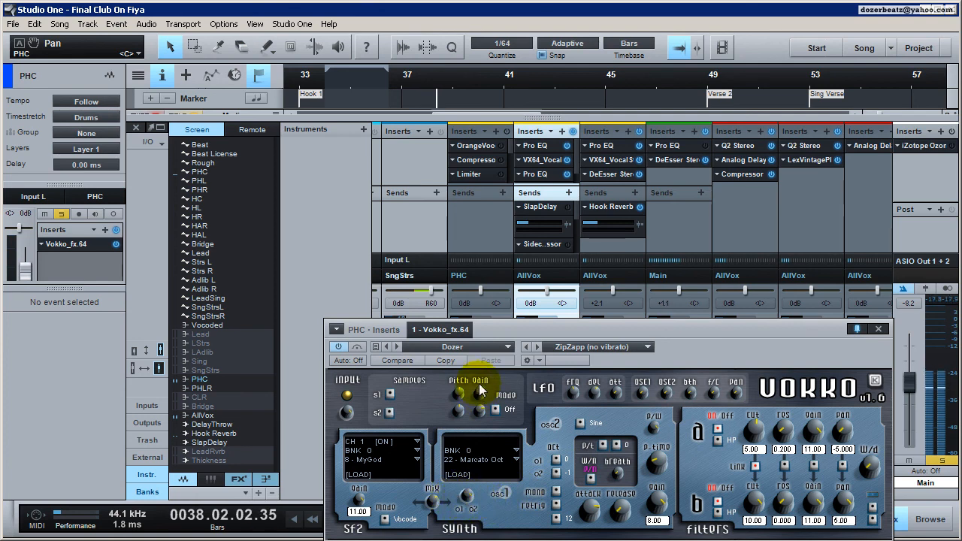
left_click(554, 473)
left_click(556, 473)
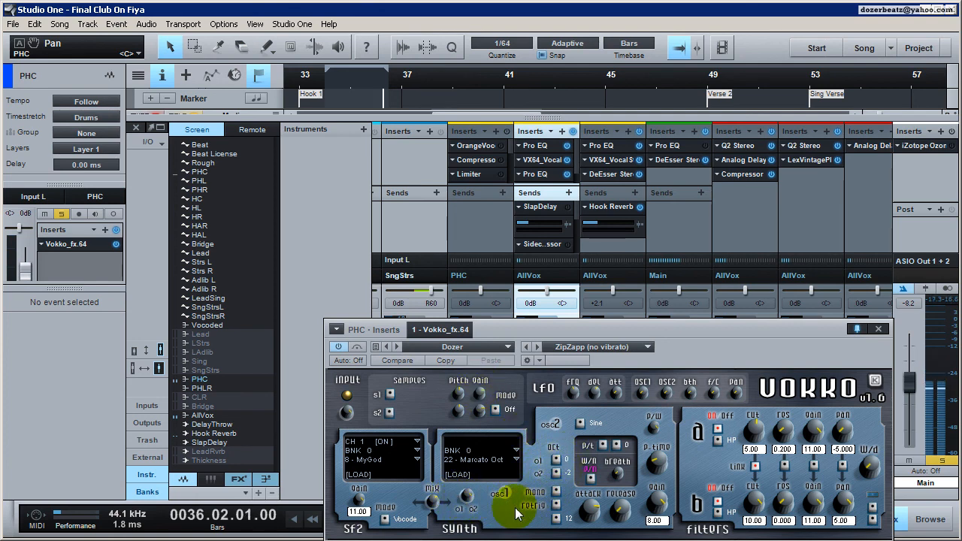
Adjust the oscillator balance and shorten the synth attack while the vocal plays
left_click(467, 502)
left_click(592, 505)
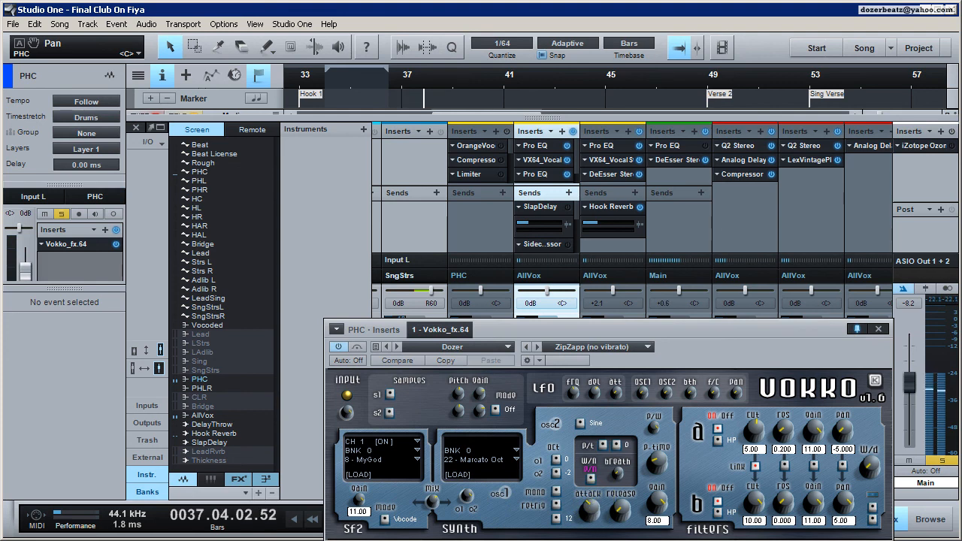
left_click(469, 499)
left_click(590, 509)
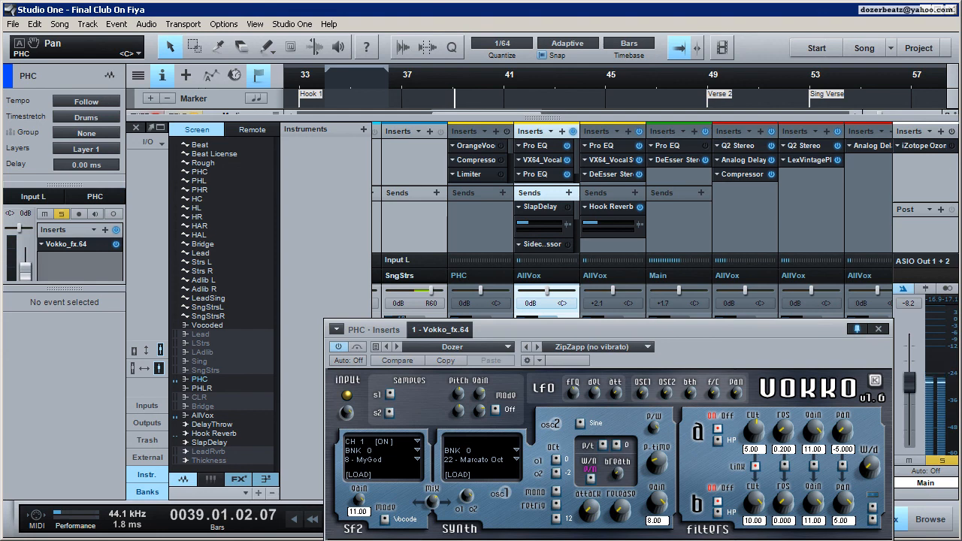
Try 0 for the synth value below Retrig, audition the oscillator balance with the vocal, and set that value to 2
left_click(556, 519)
left_click(505, 525)
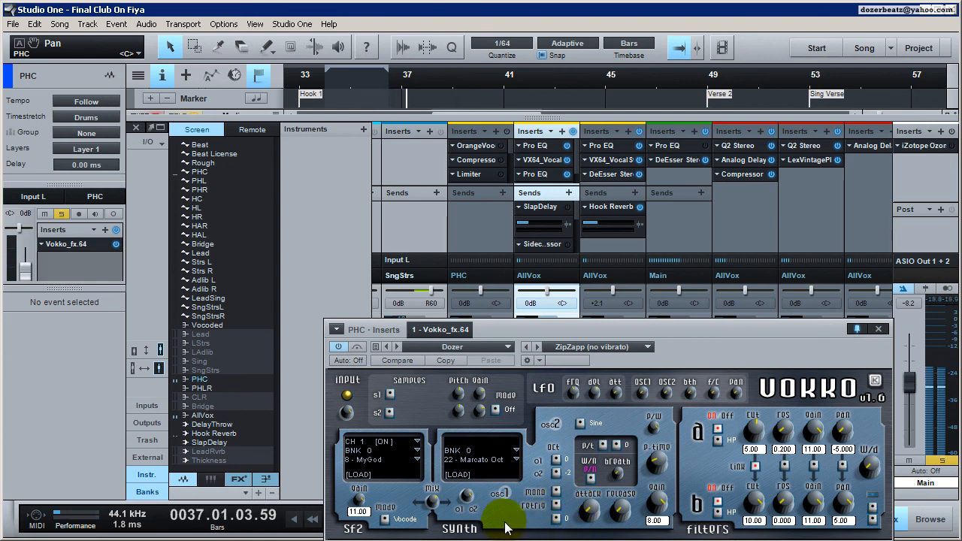
left_click(470, 496)
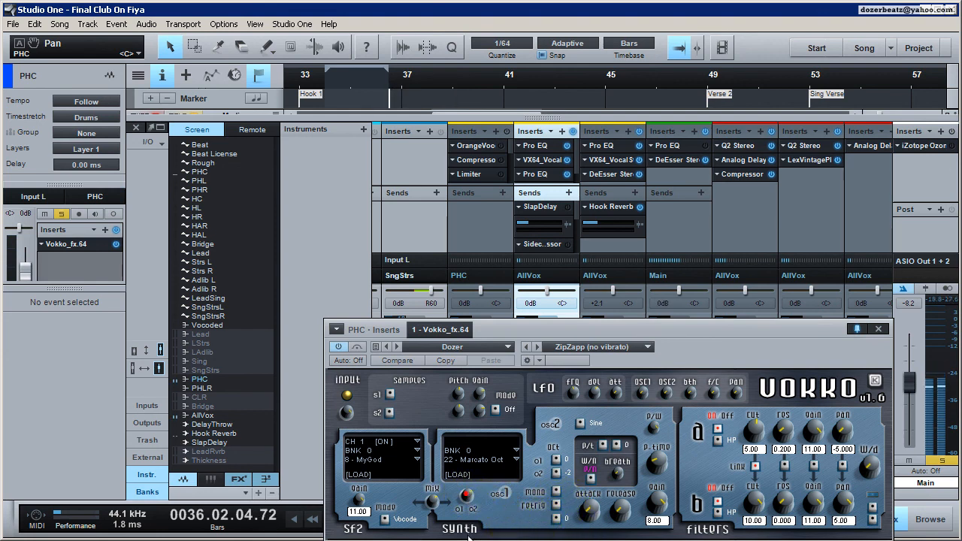
left_click(464, 497)
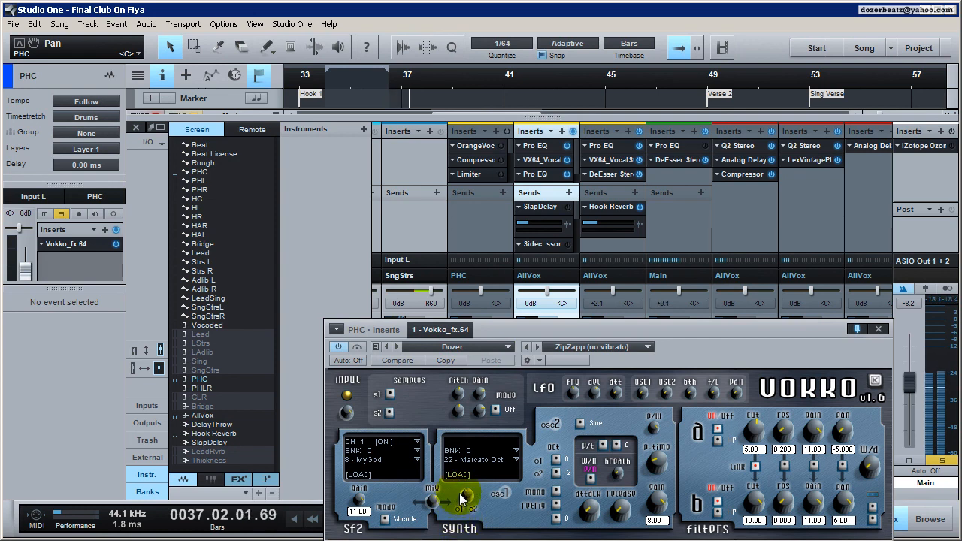
left_click_drag(467, 498, 565, 528)
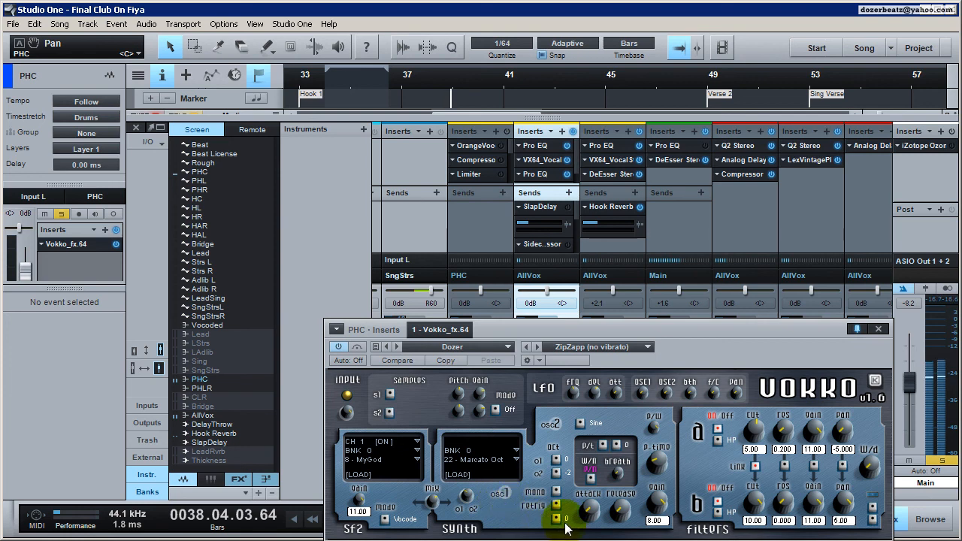
left_click(555, 519)
left_click(556, 520)
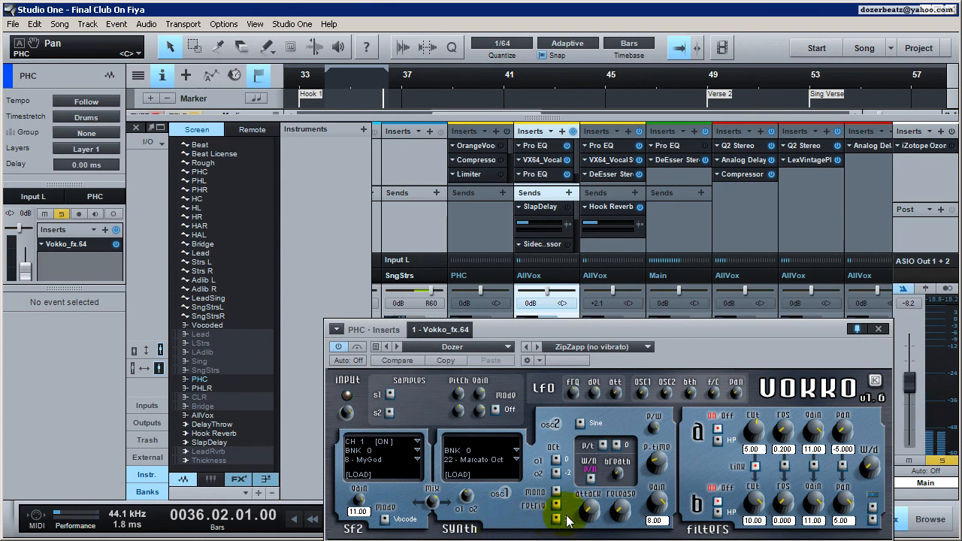
Fine-tune the balance between oscillators 1 and 2 with the vocal playing, and check the synth gain
left_click(471, 507)
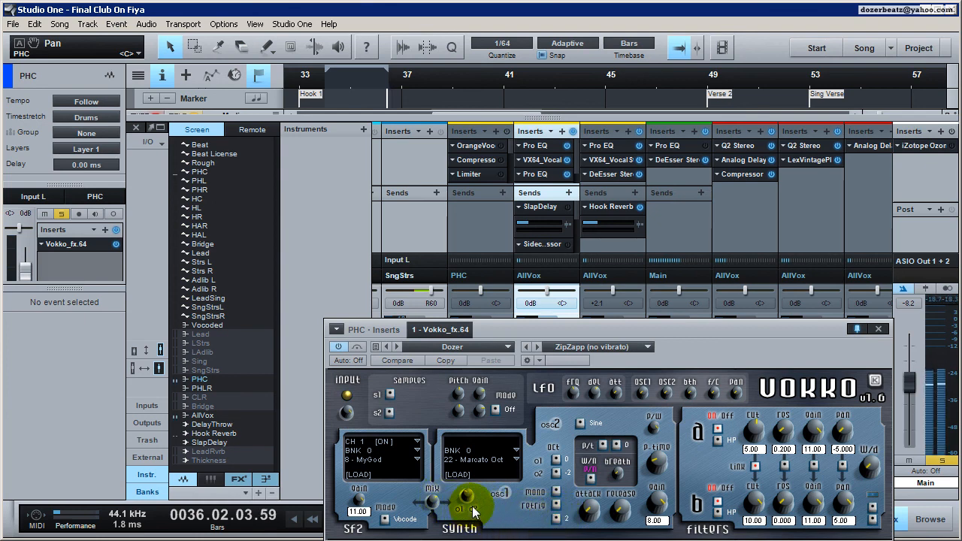
left_click_drag(472, 512, 459, 479)
left_click(659, 492)
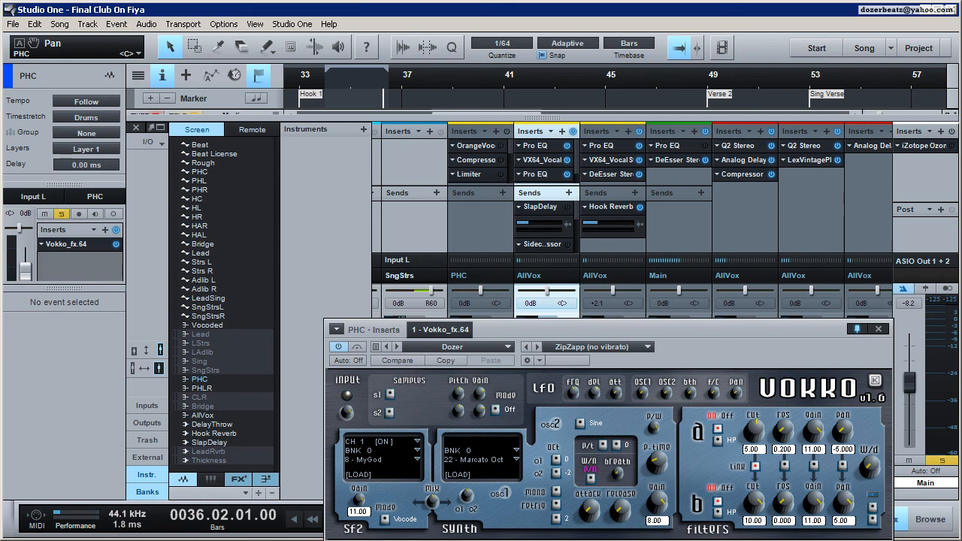
Adjust the wet/dry amount beside the filters while auditioning the vocal, and try filter a's pan
left_click(856, 466)
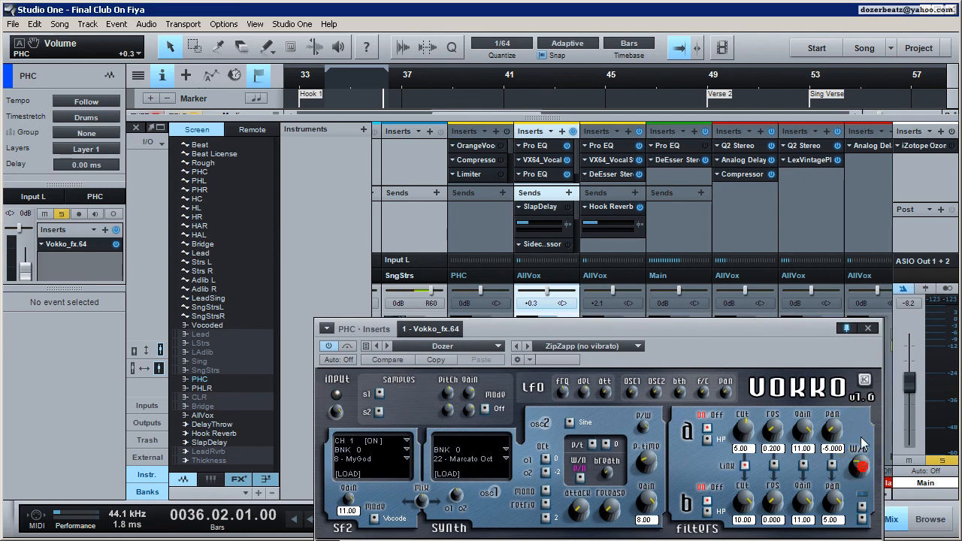
left_click(856, 466)
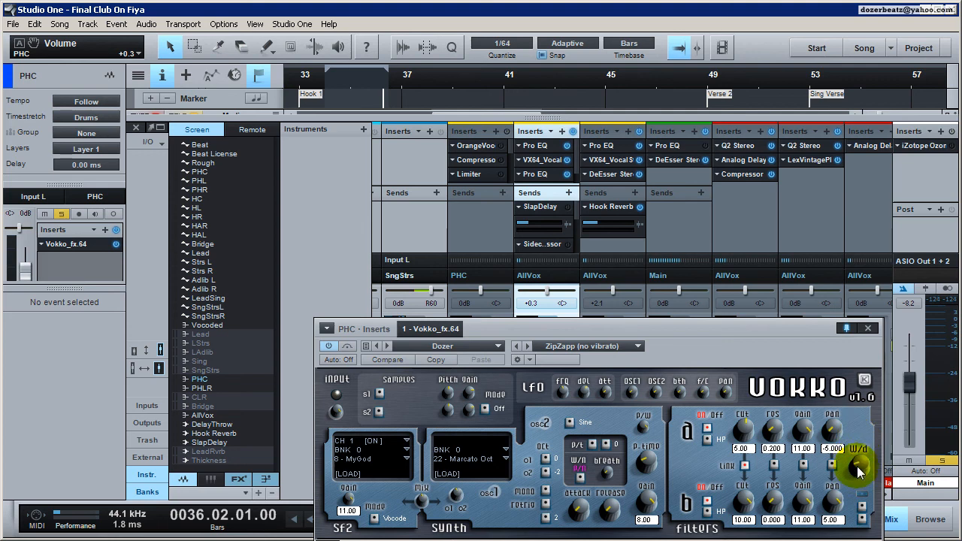
key("space")
mouse_move(857, 466)
left_mouse_down()
mouse_move(859, 455)
mouse_move(856, 470)
left_mouse_up()
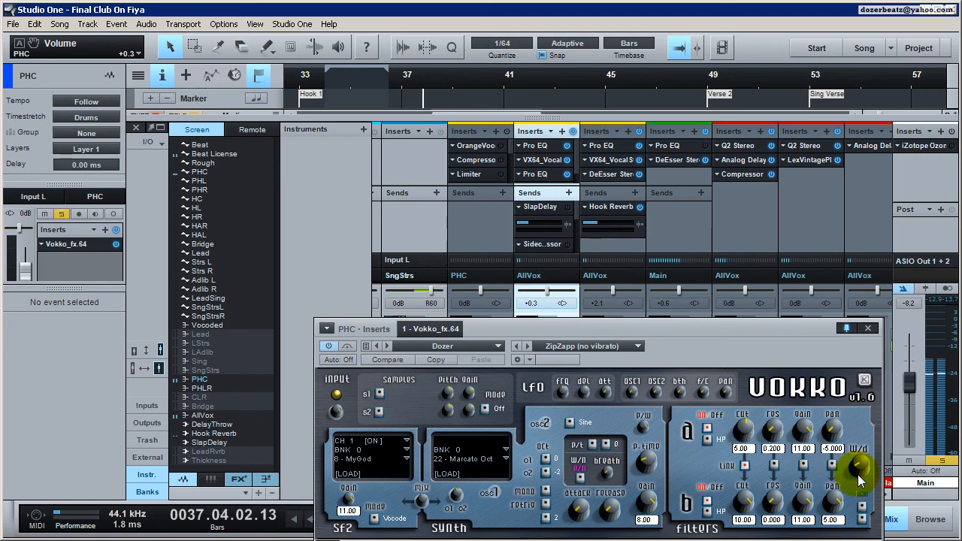
key("space")
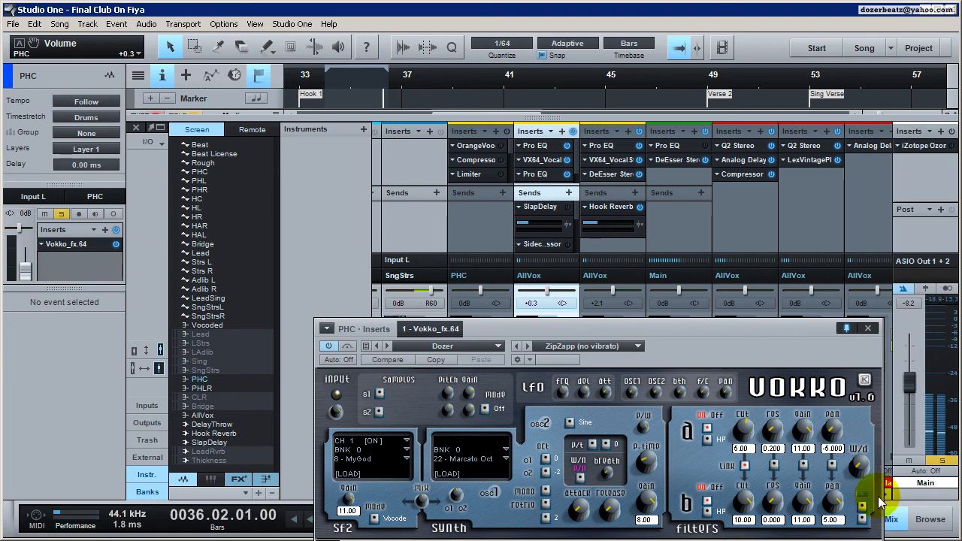
key("space")
key("space")
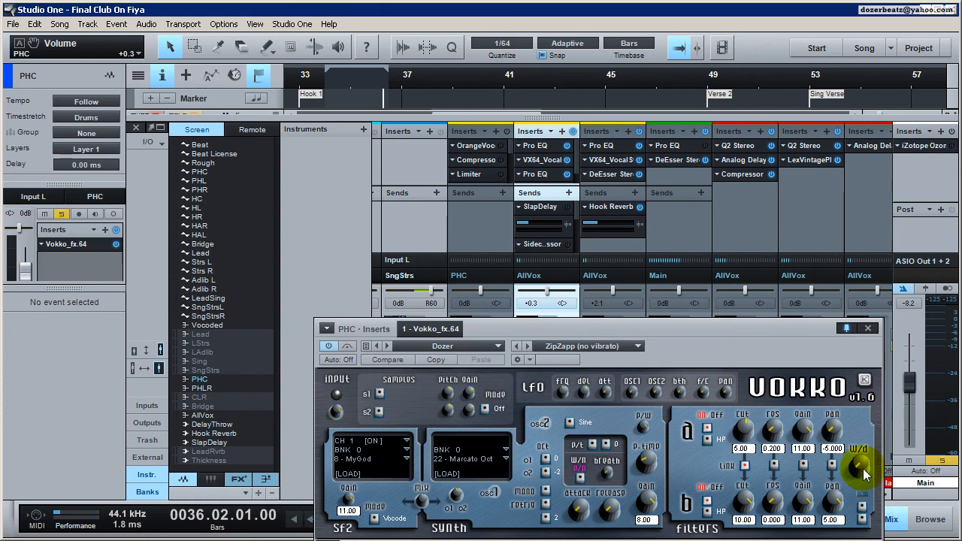
left_click(831, 430)
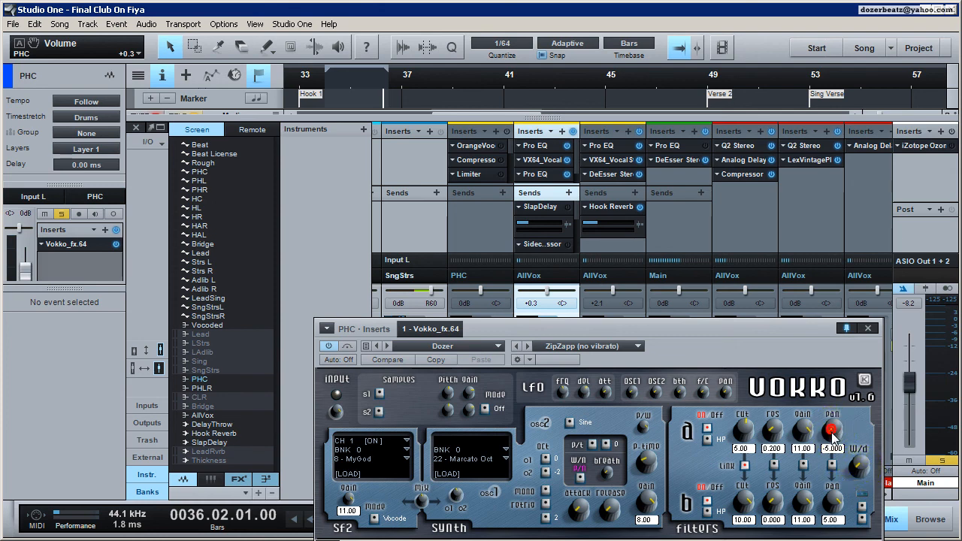